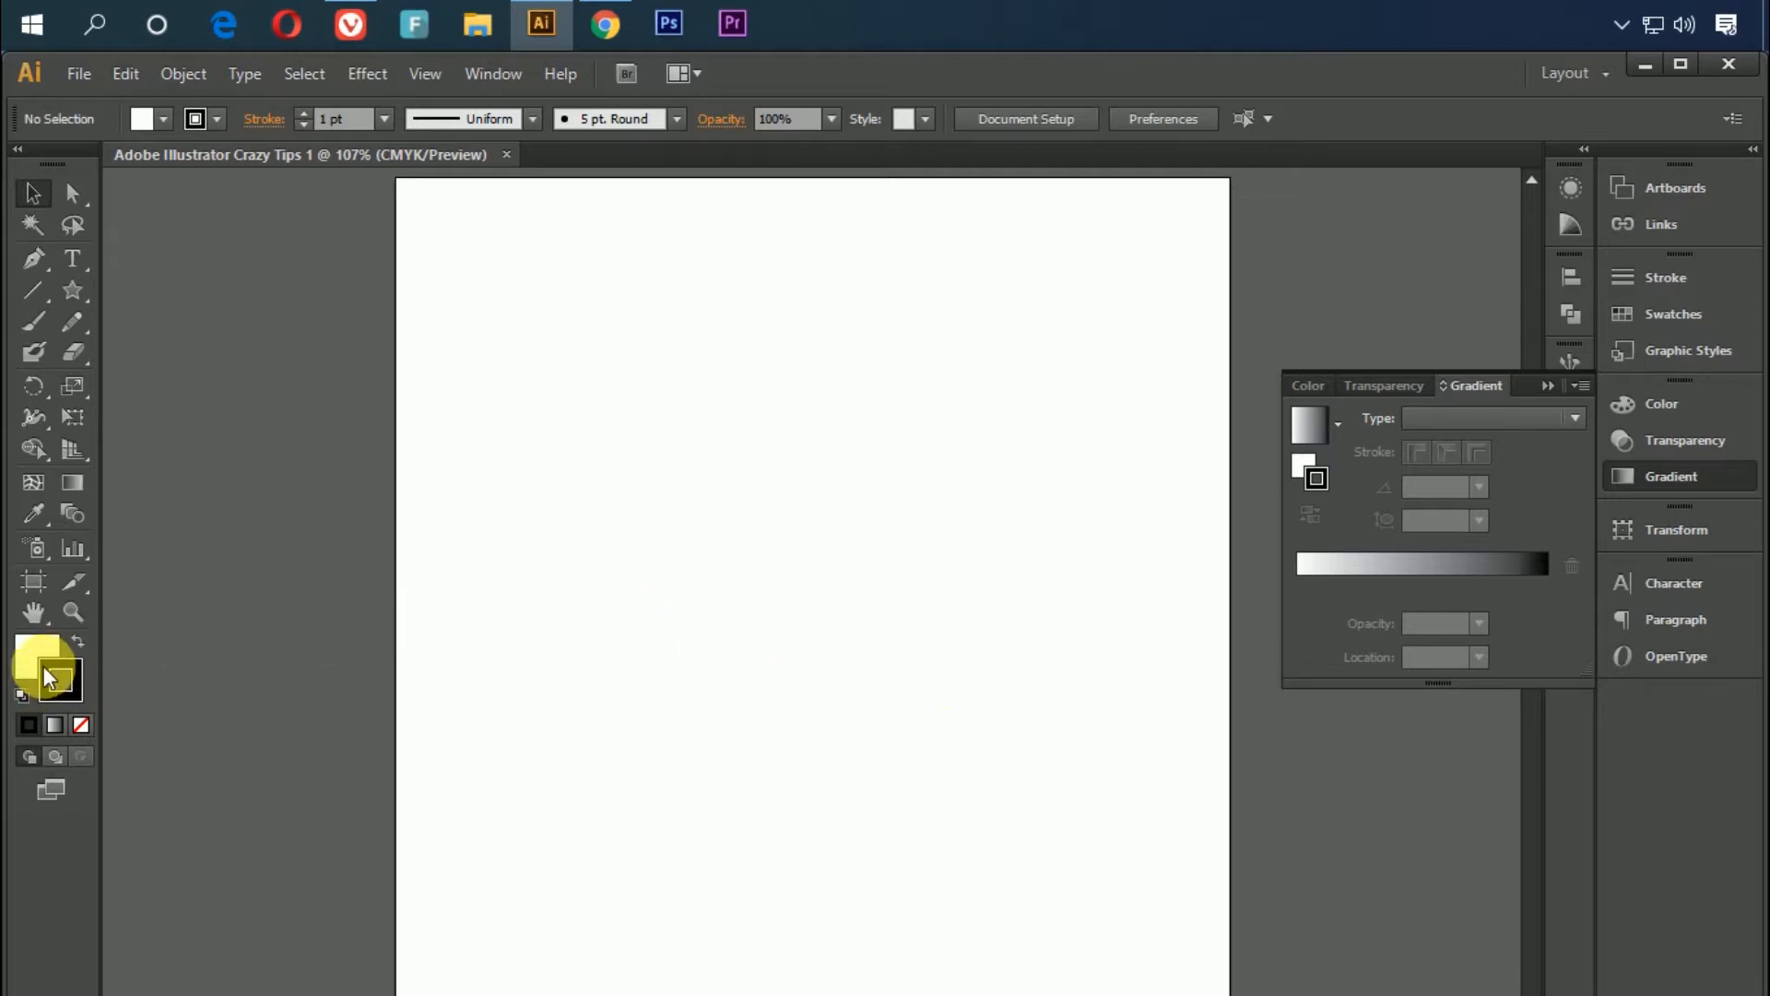
Set the stroke to none and the fill to red with 100% magenta and 100% yellow
click(85, 726)
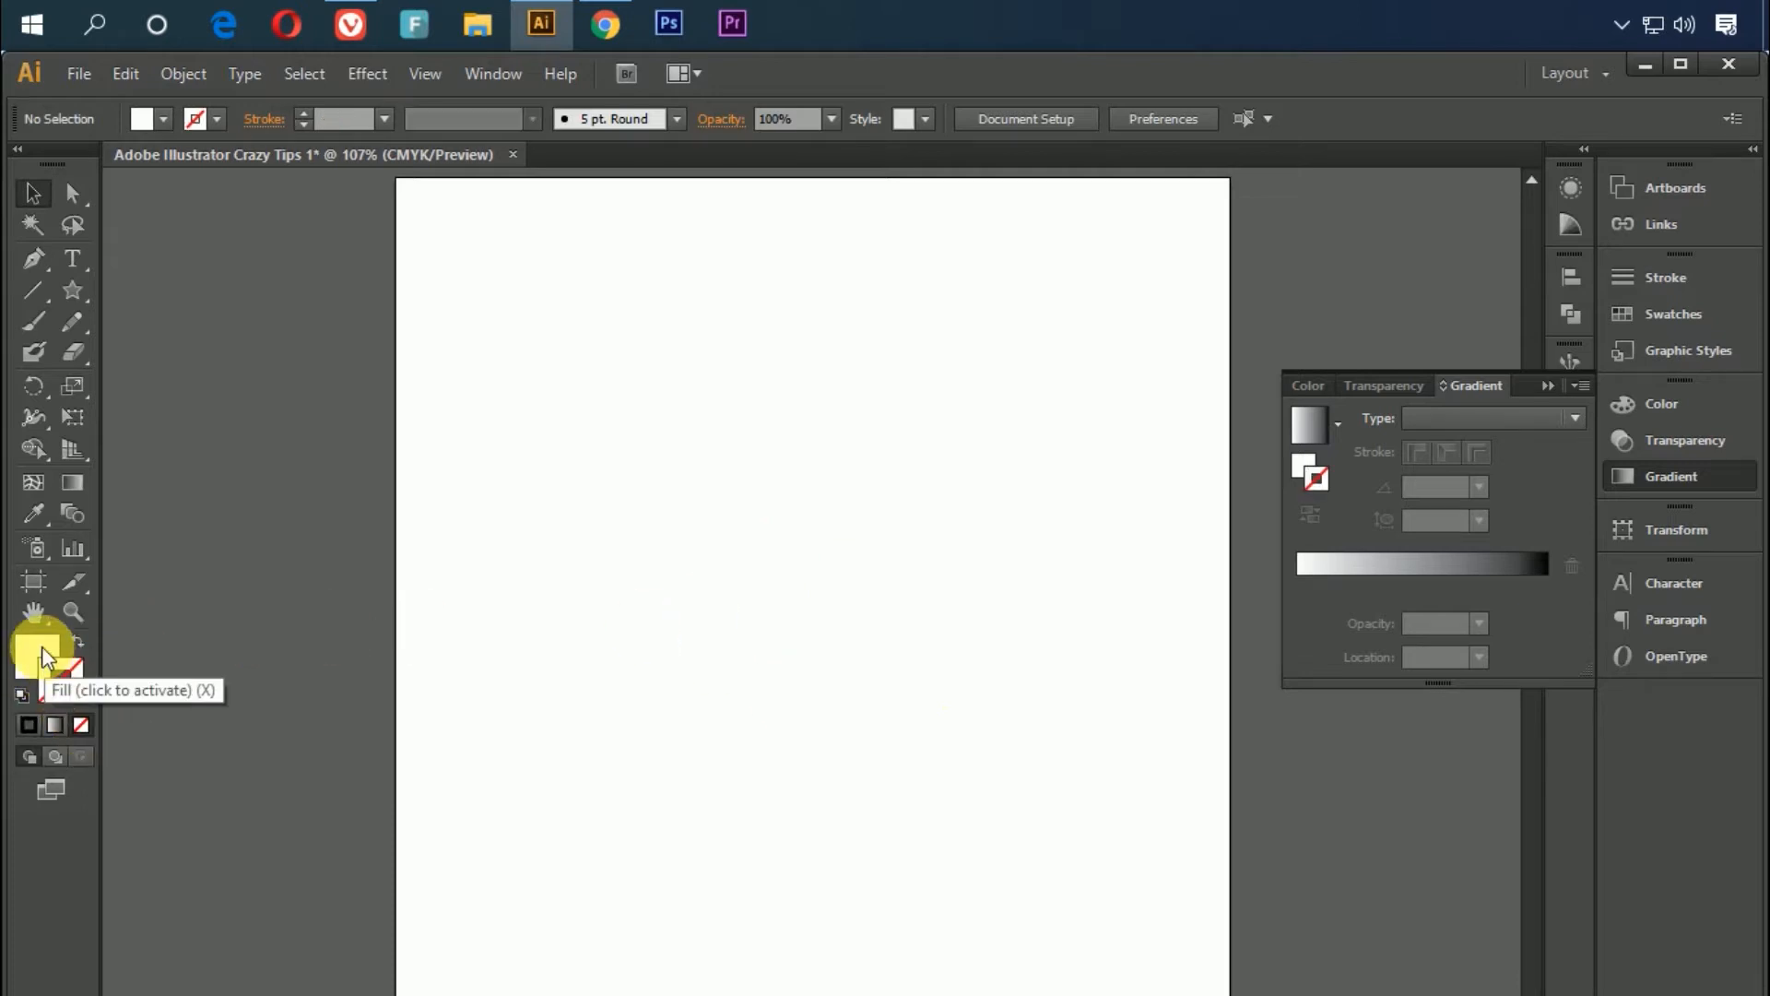
click(39, 650)
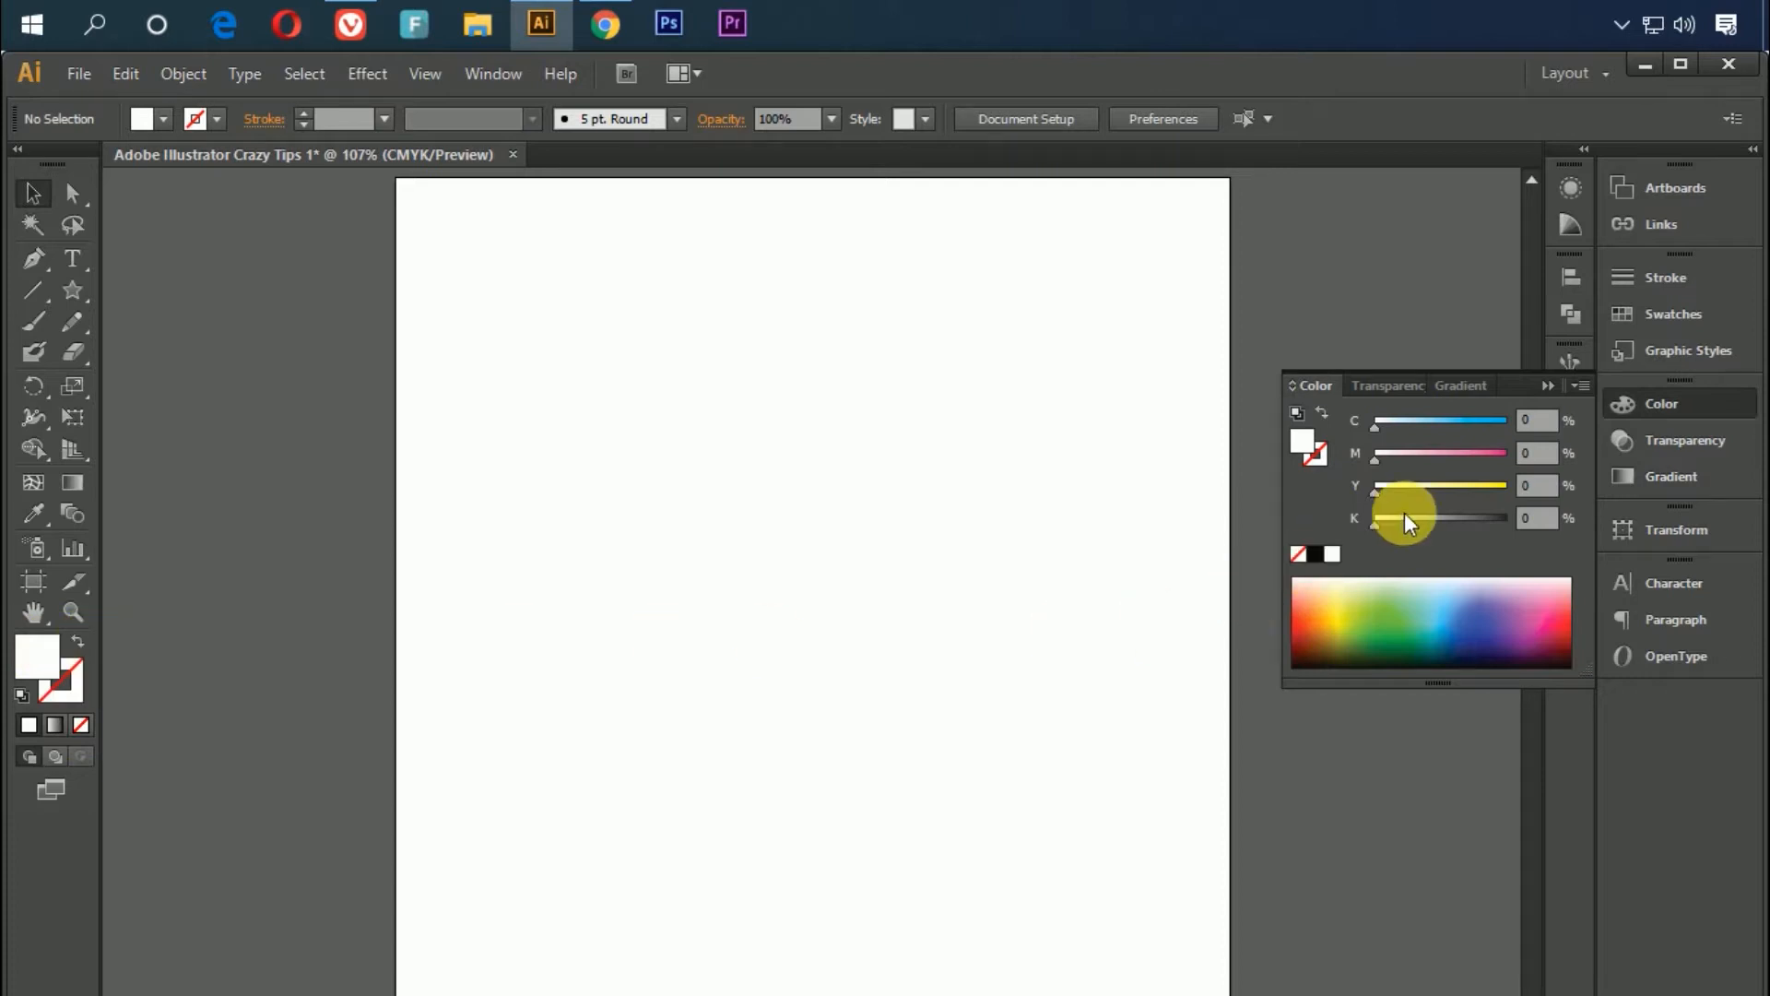
click(1507, 453)
click(1506, 489)
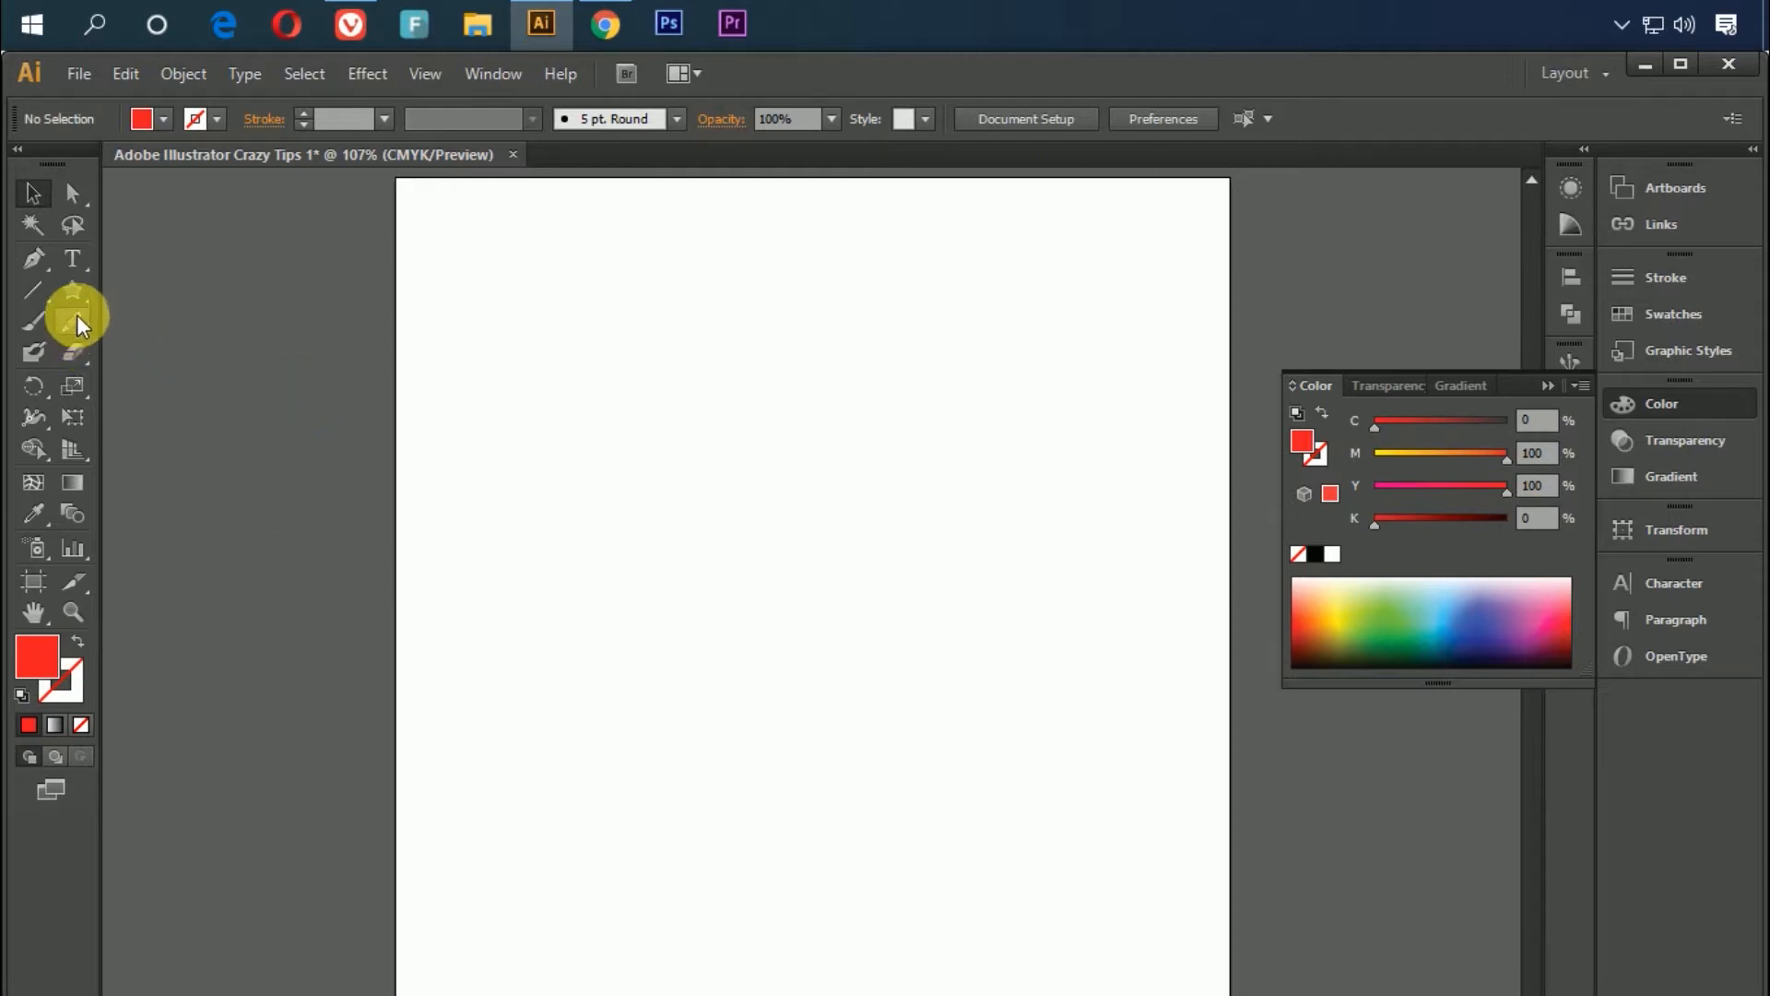
Draw a red rectangle and stretch its lower edge so that it covers the whole artboard
drag(80, 288, 190, 297)
drag(409, 192, 1230, 992)
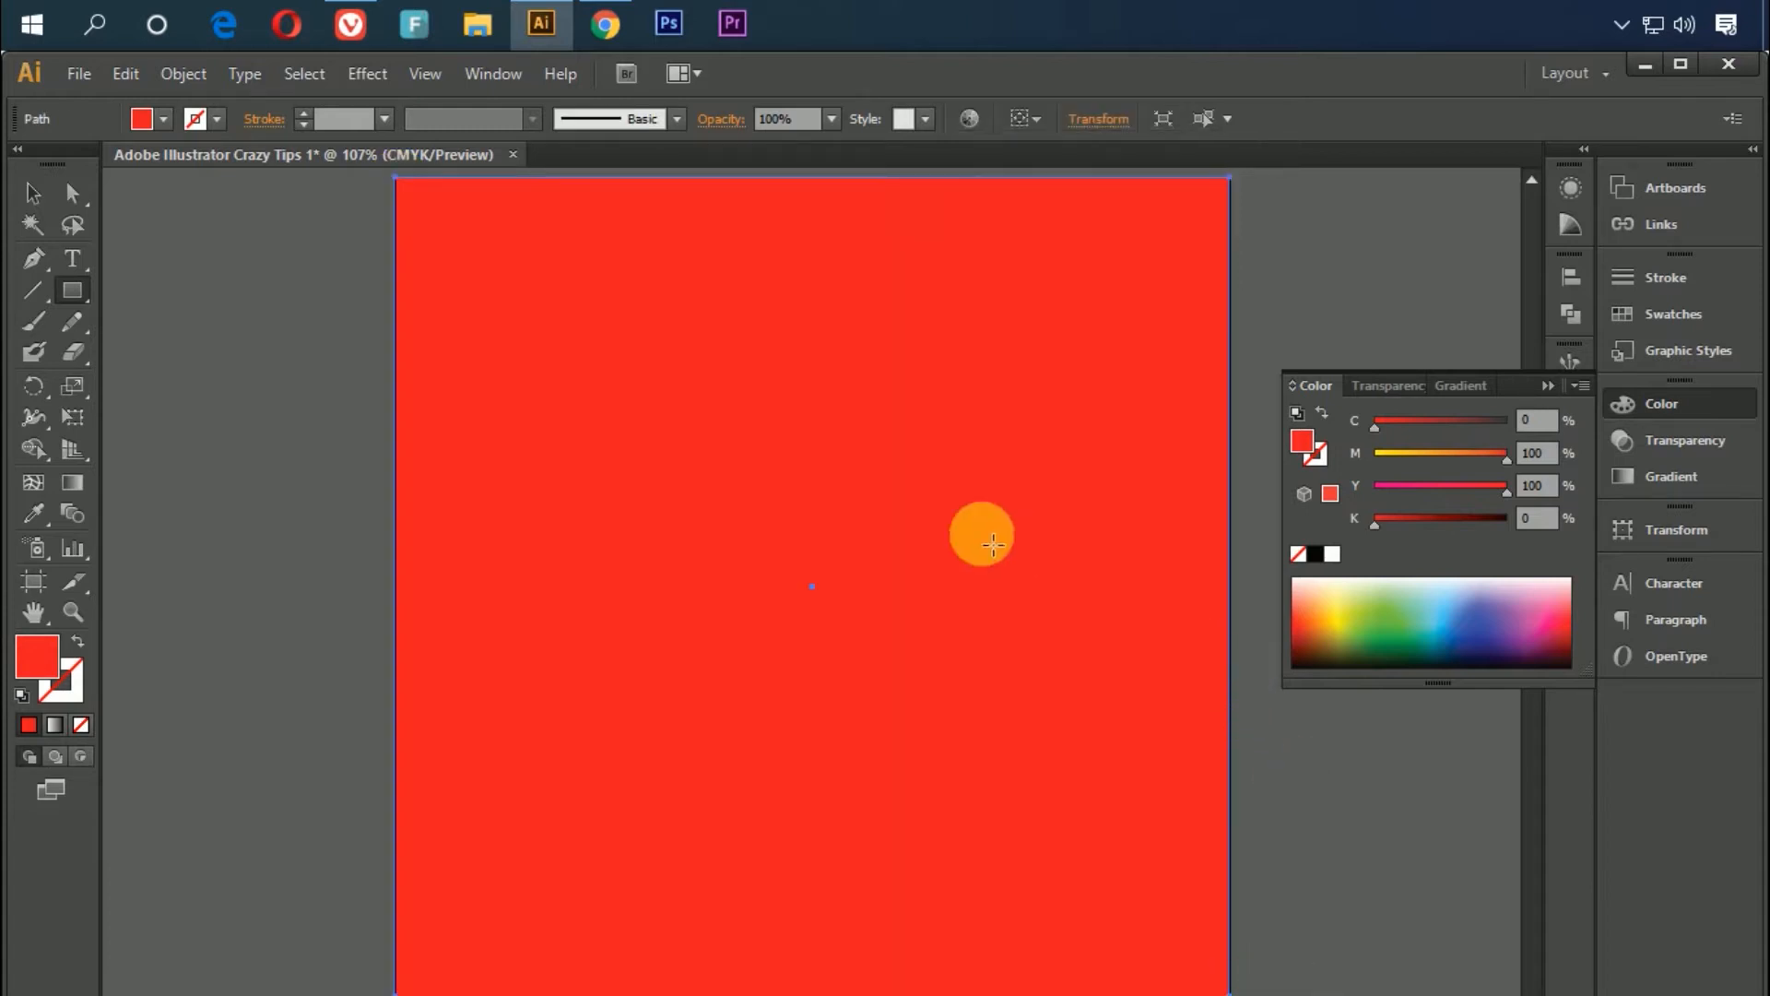
scroll(967, 678, down, 3)
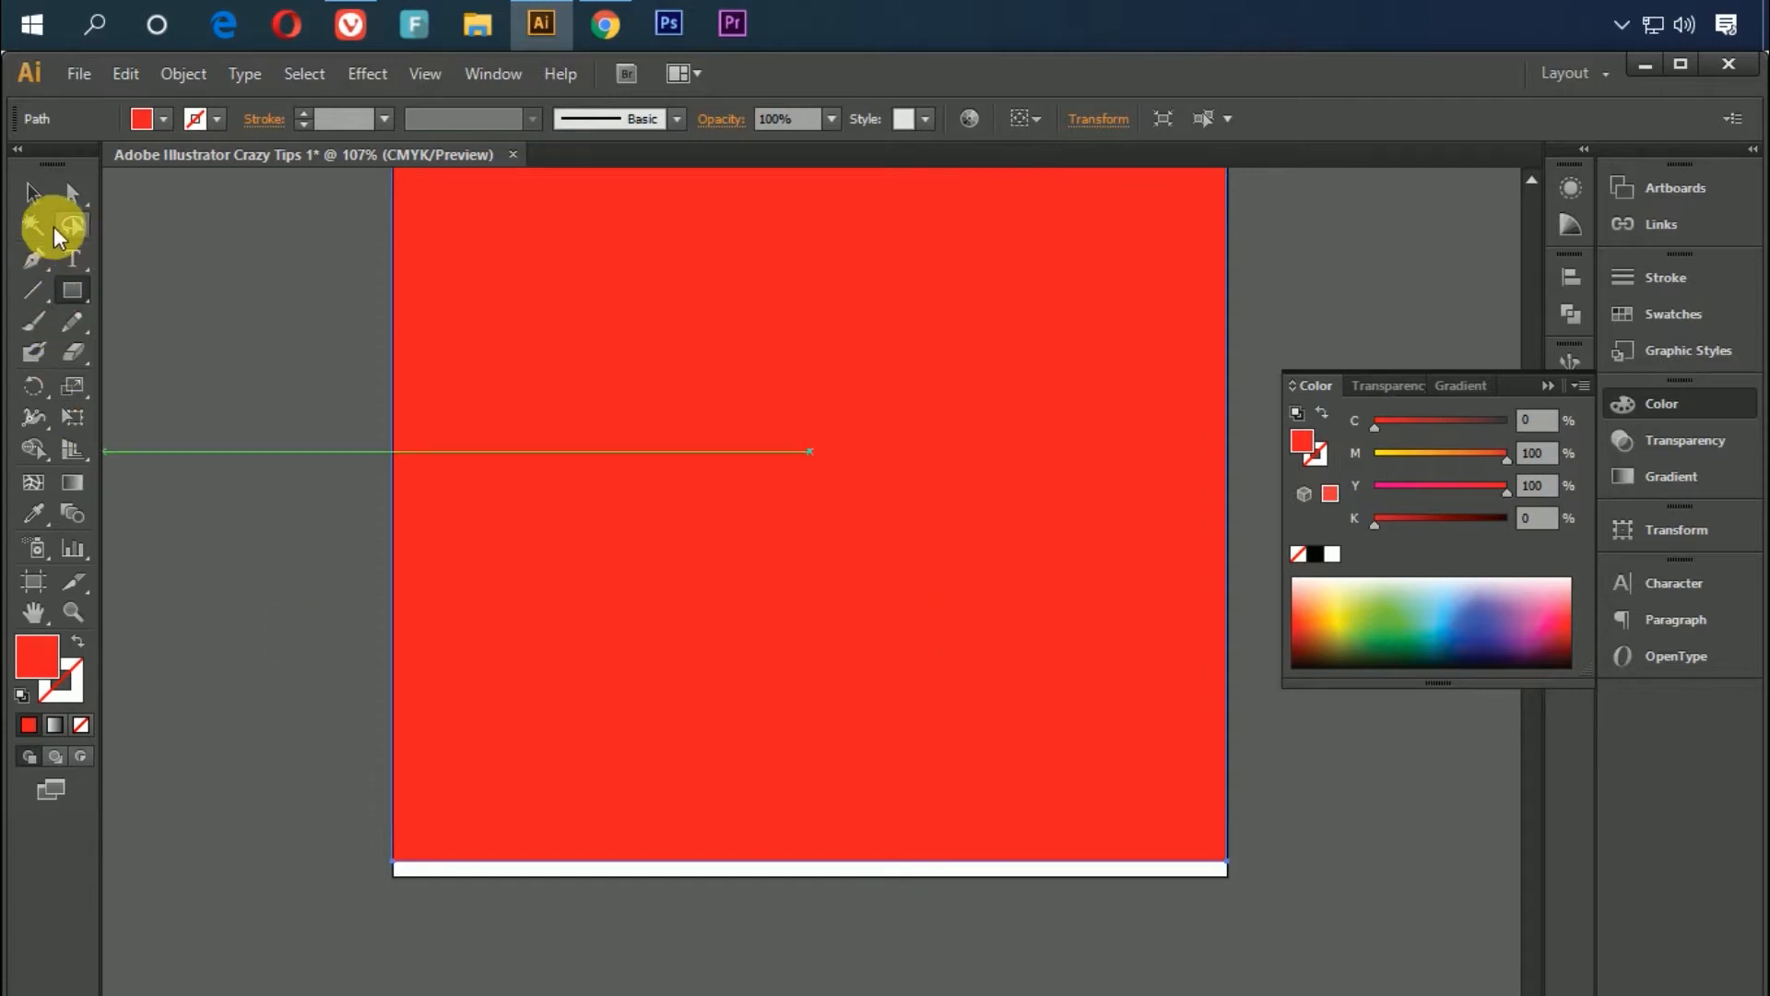
click(42, 191)
drag(810, 860, 812, 879)
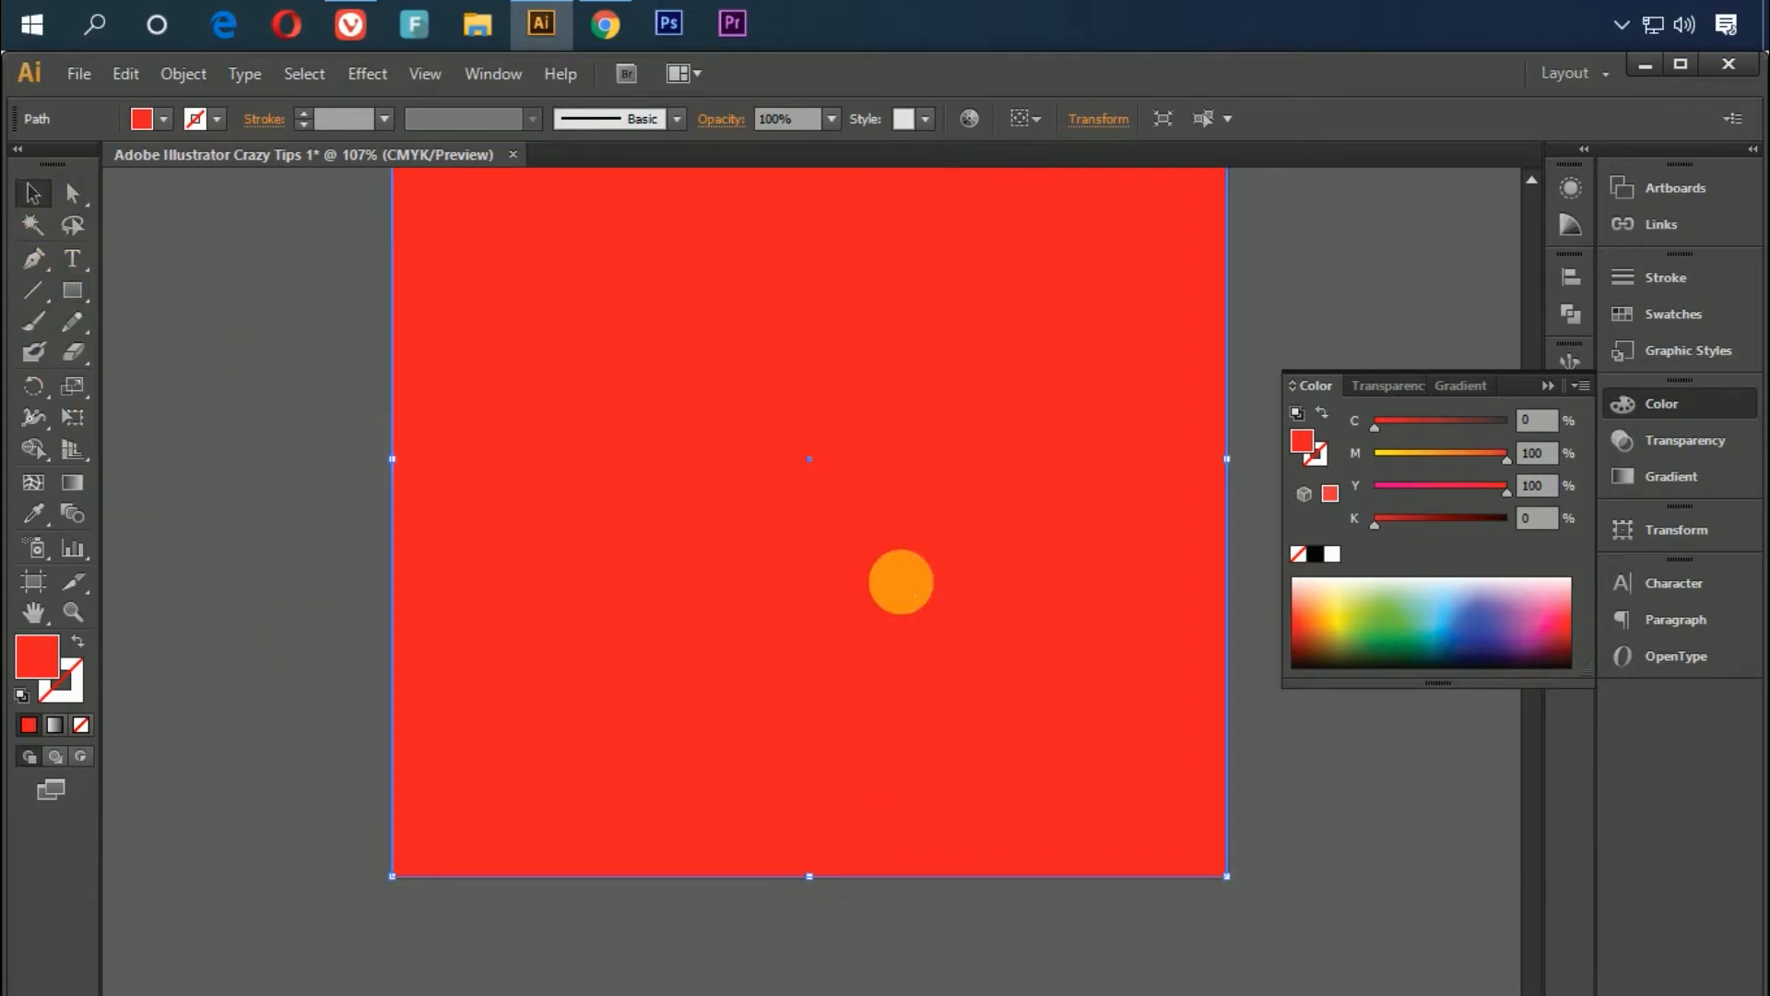
scroll(987, 549, up, 3)
drag(988, 549, 990, 591)
click(1548, 386)
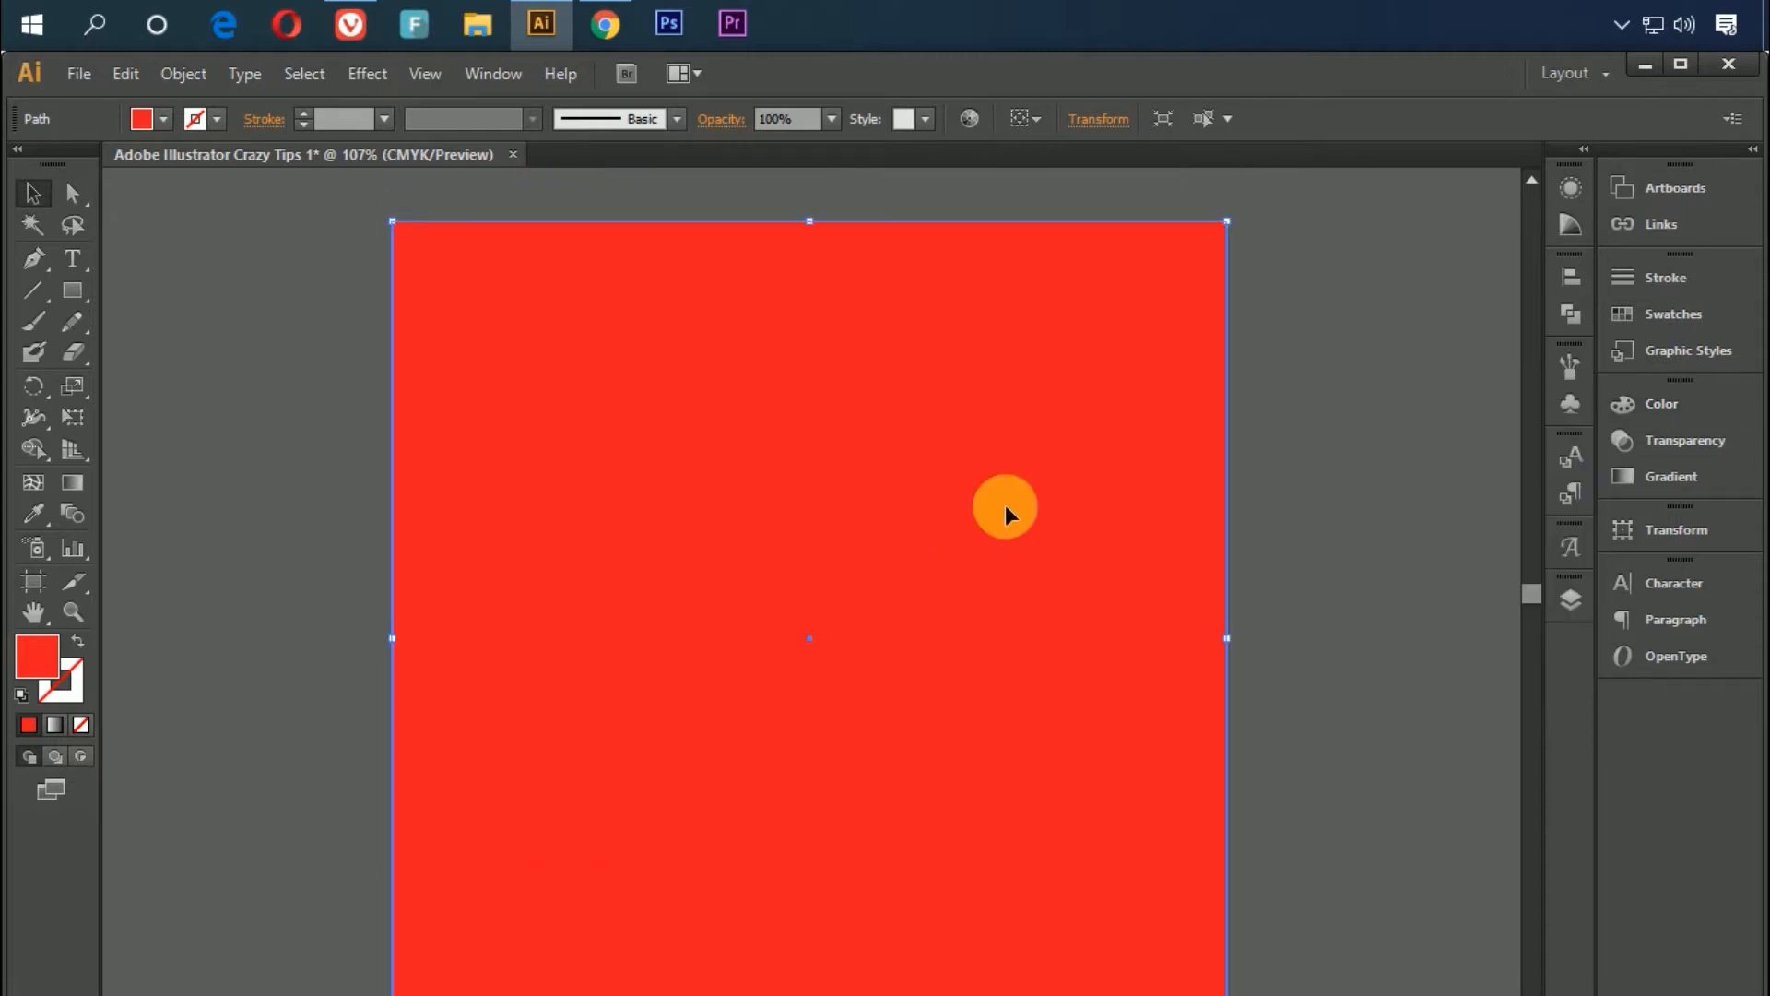
Create a new layer above the background, lock Layer 1 and make Layer 2 active
click(507, 74)
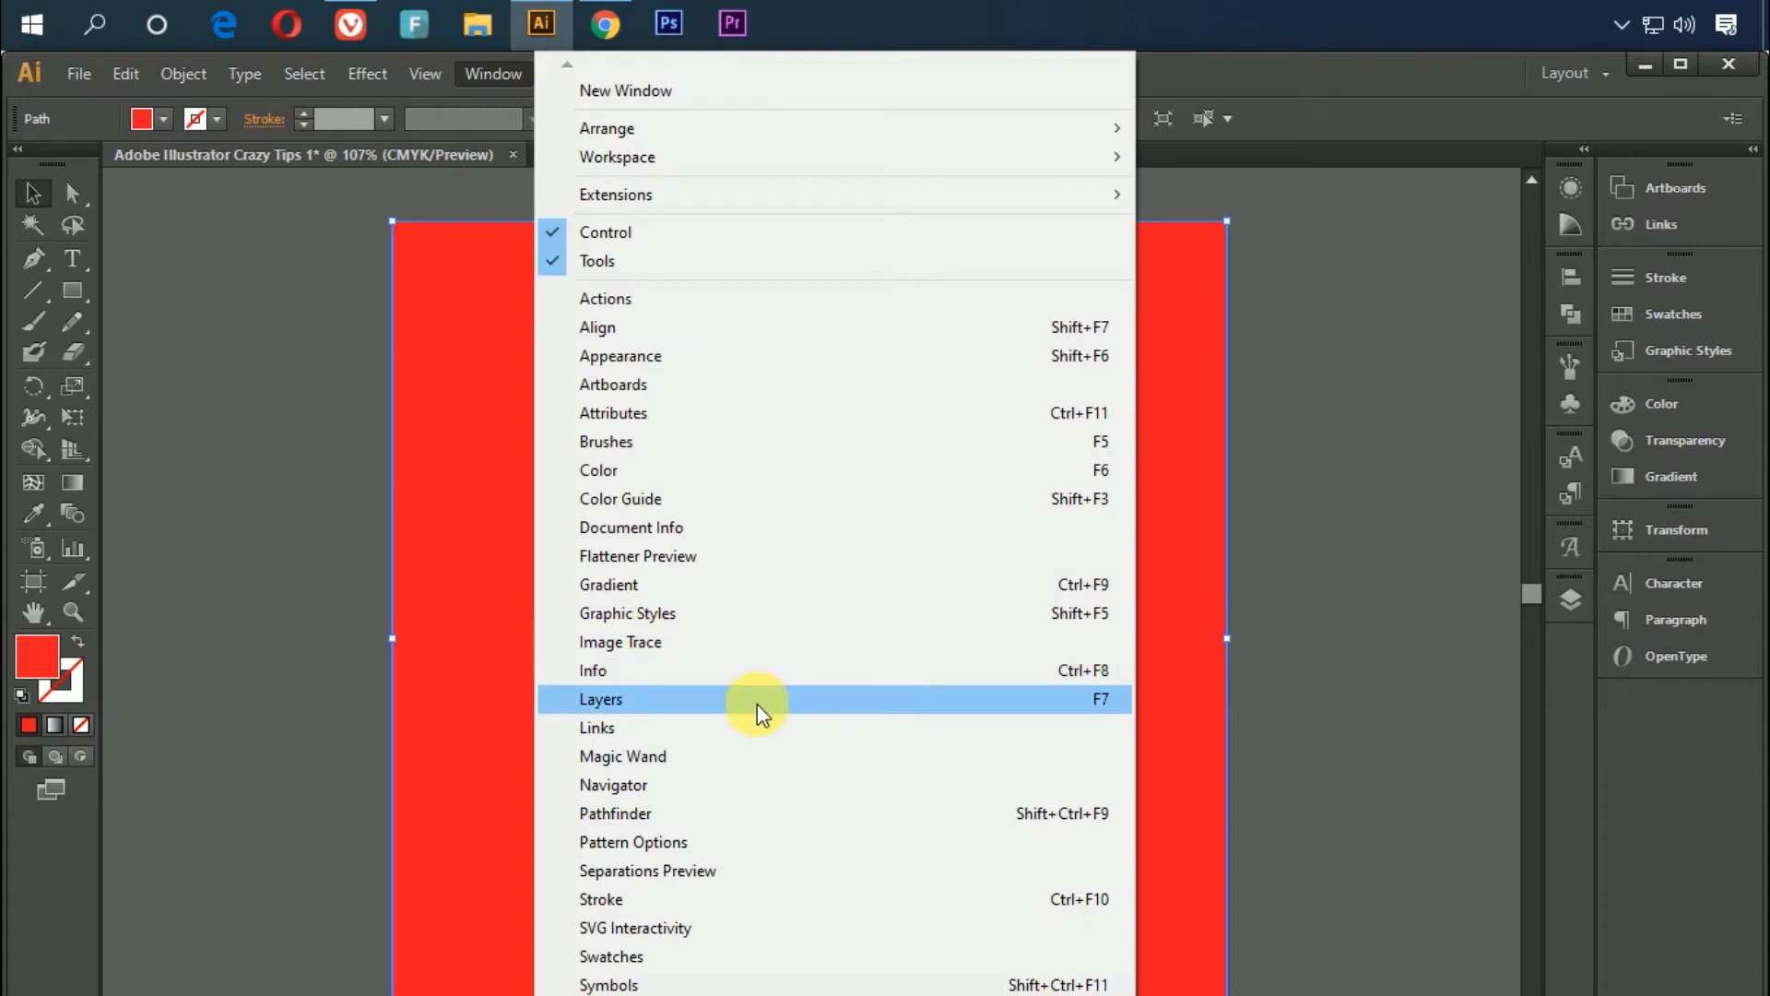
click(669, 705)
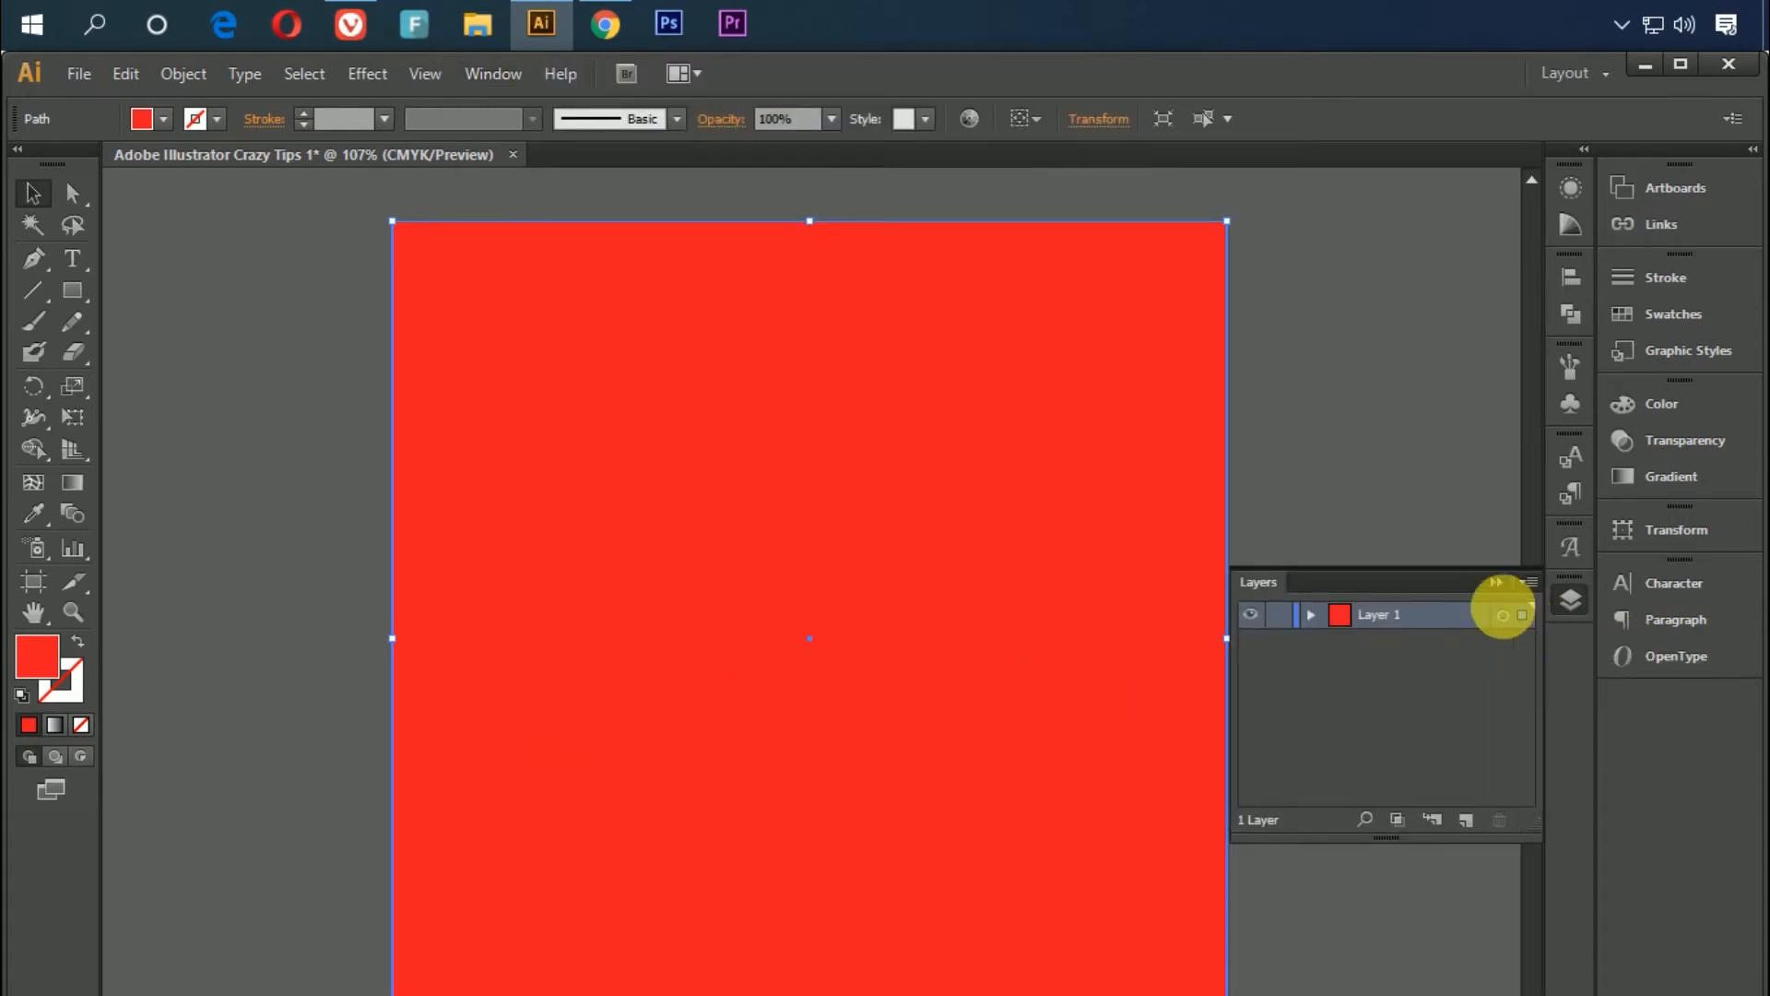
click(1465, 819)
click(1280, 644)
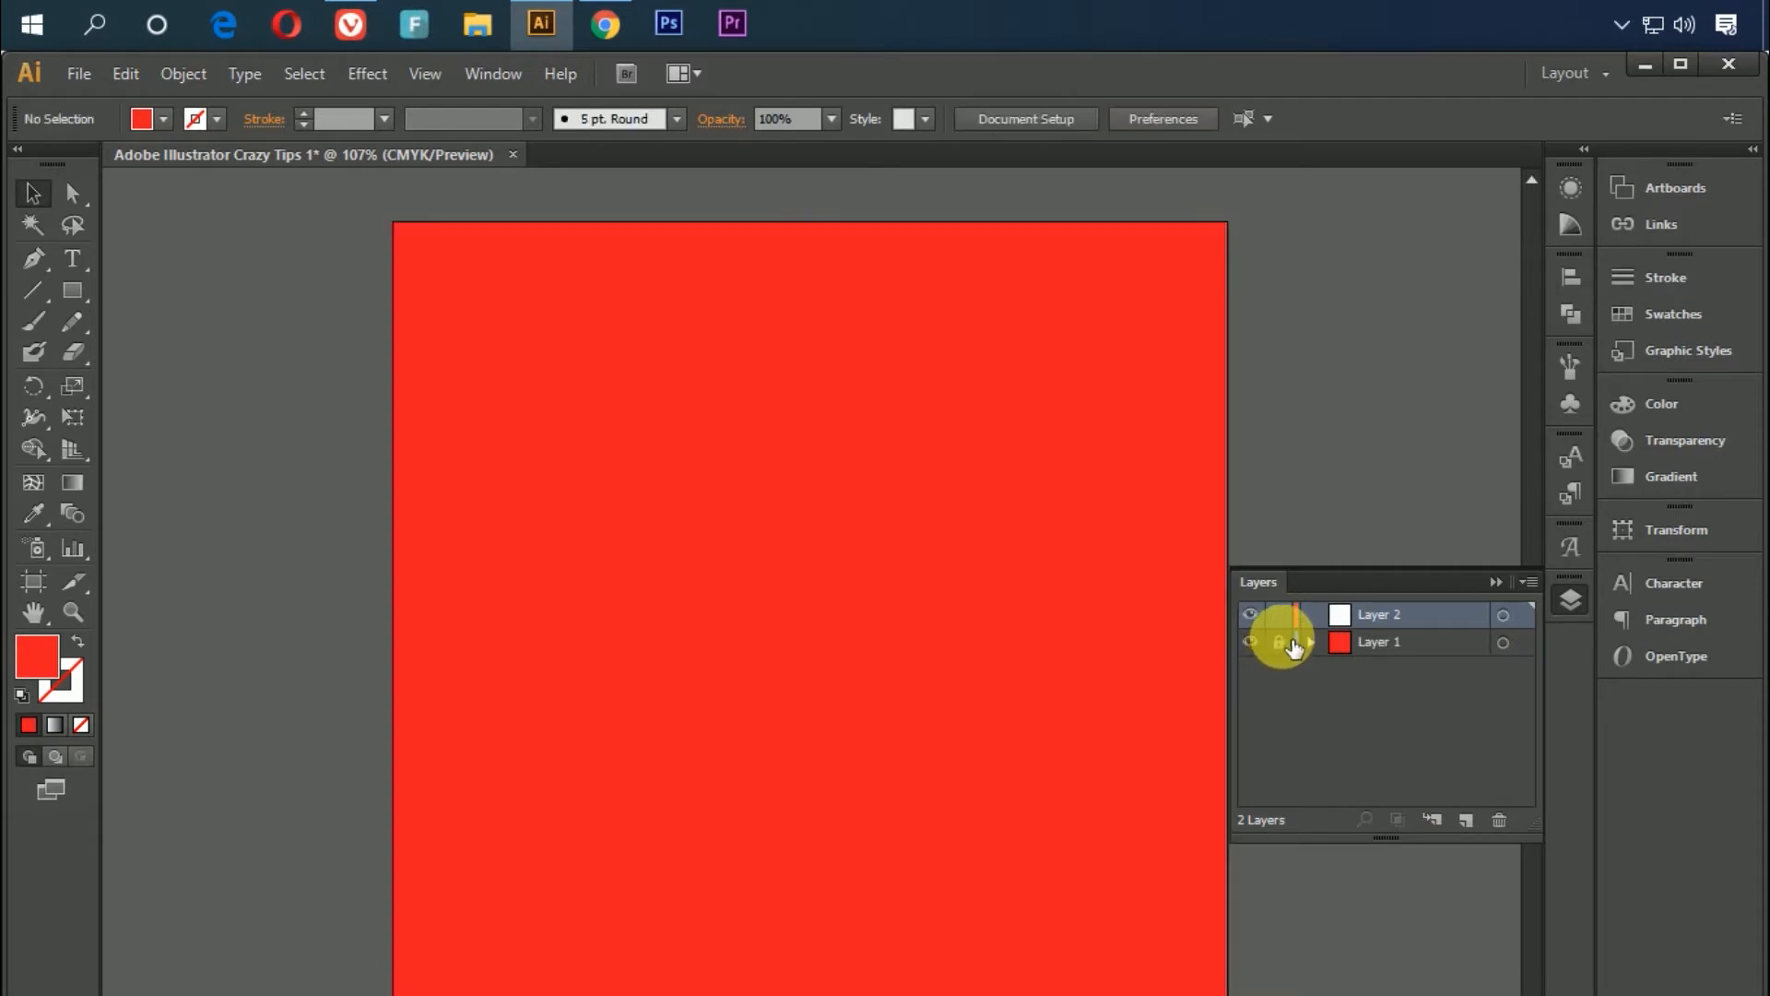
click(1420, 615)
click(1574, 600)
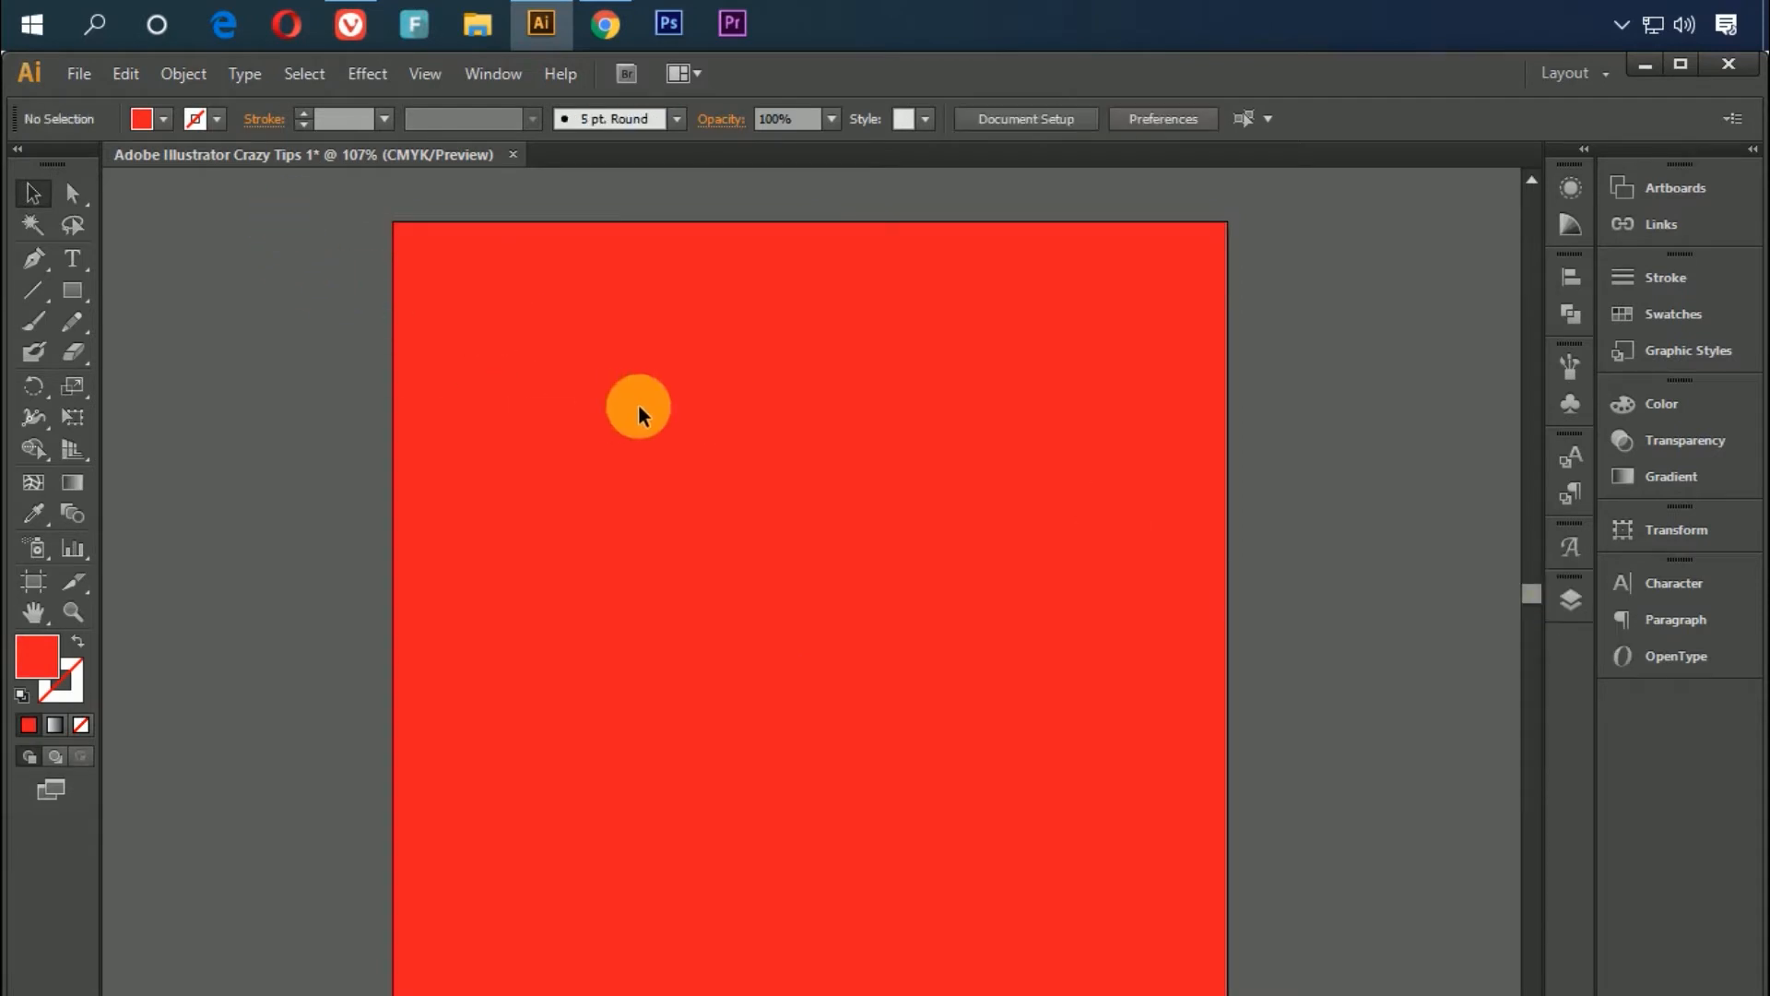
Draw an upright five-pointed star outward from the center of the artboard
key(ctrl+0)
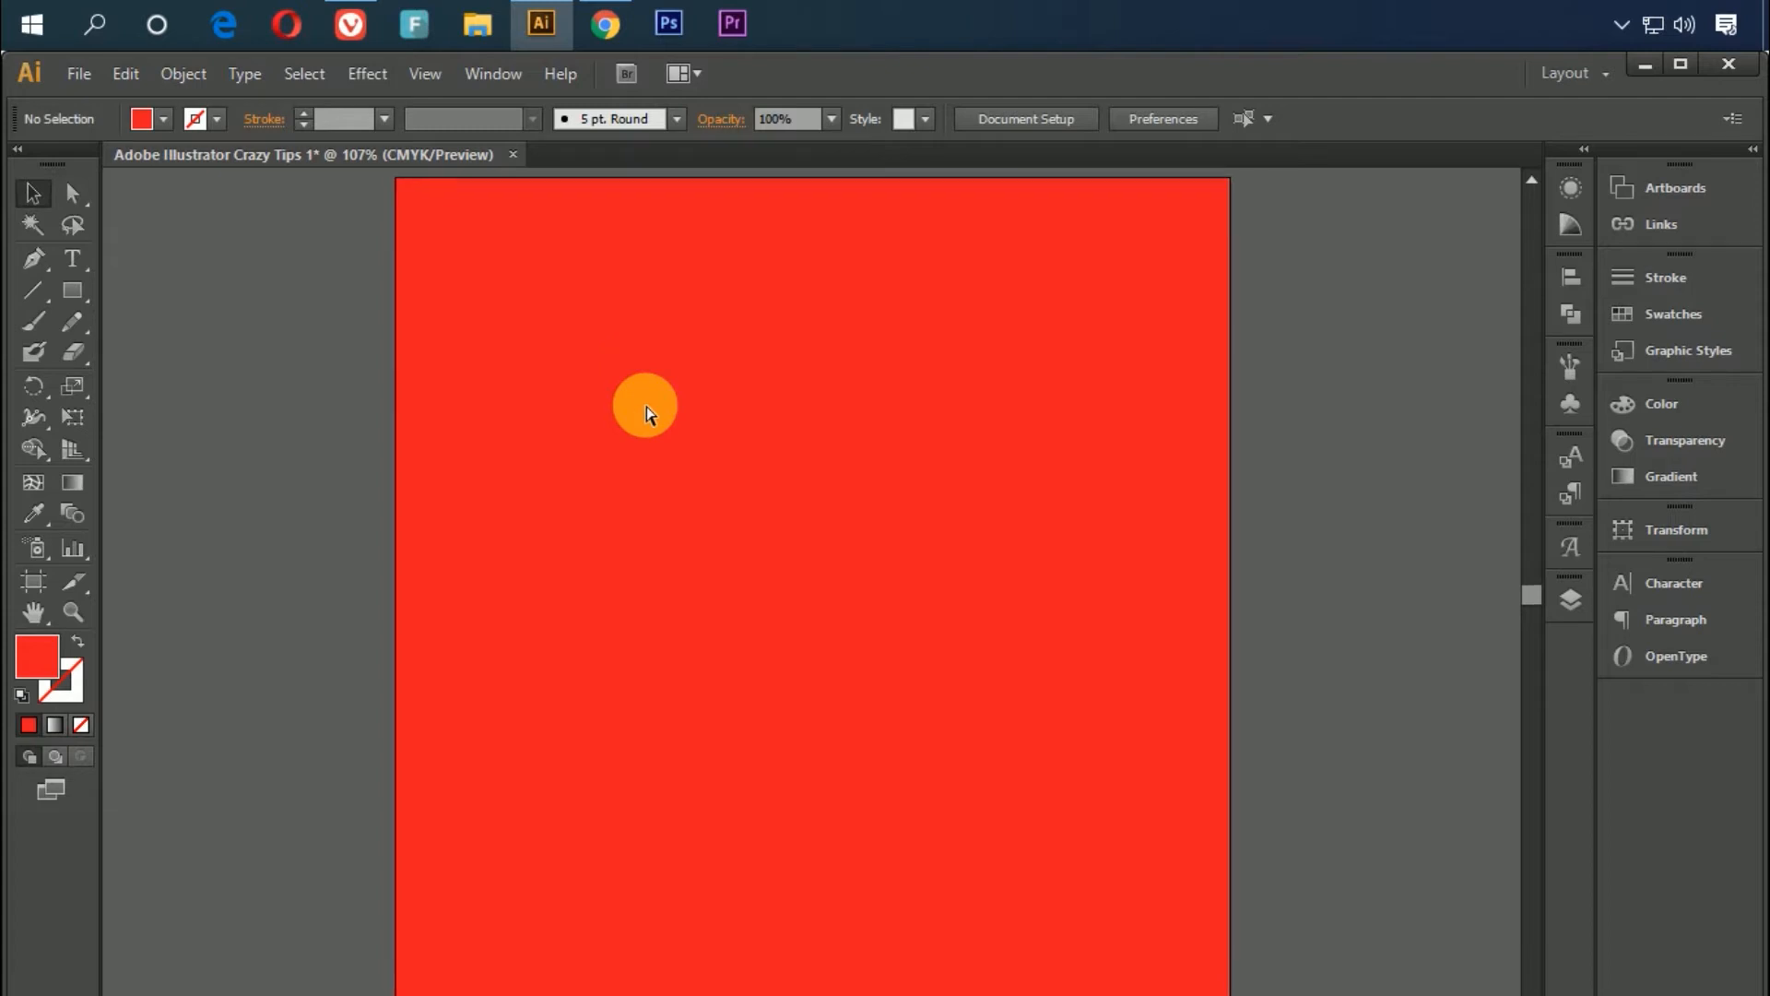
click(72, 289)
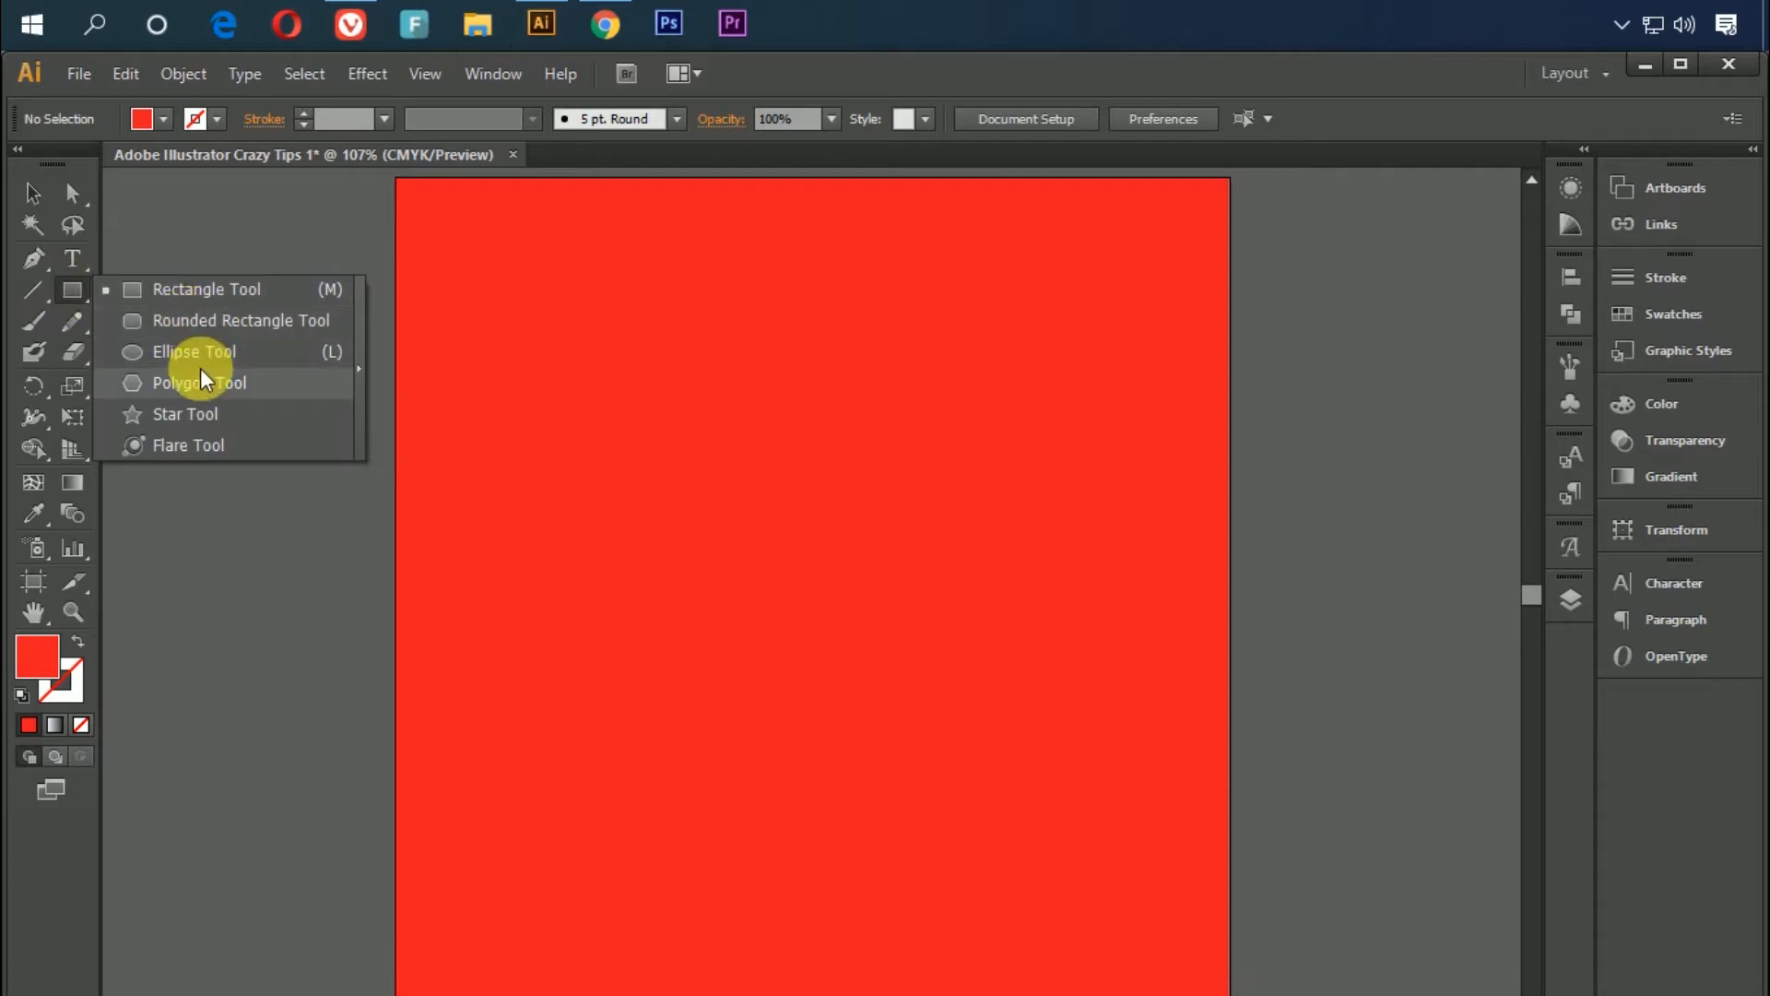
click(192, 414)
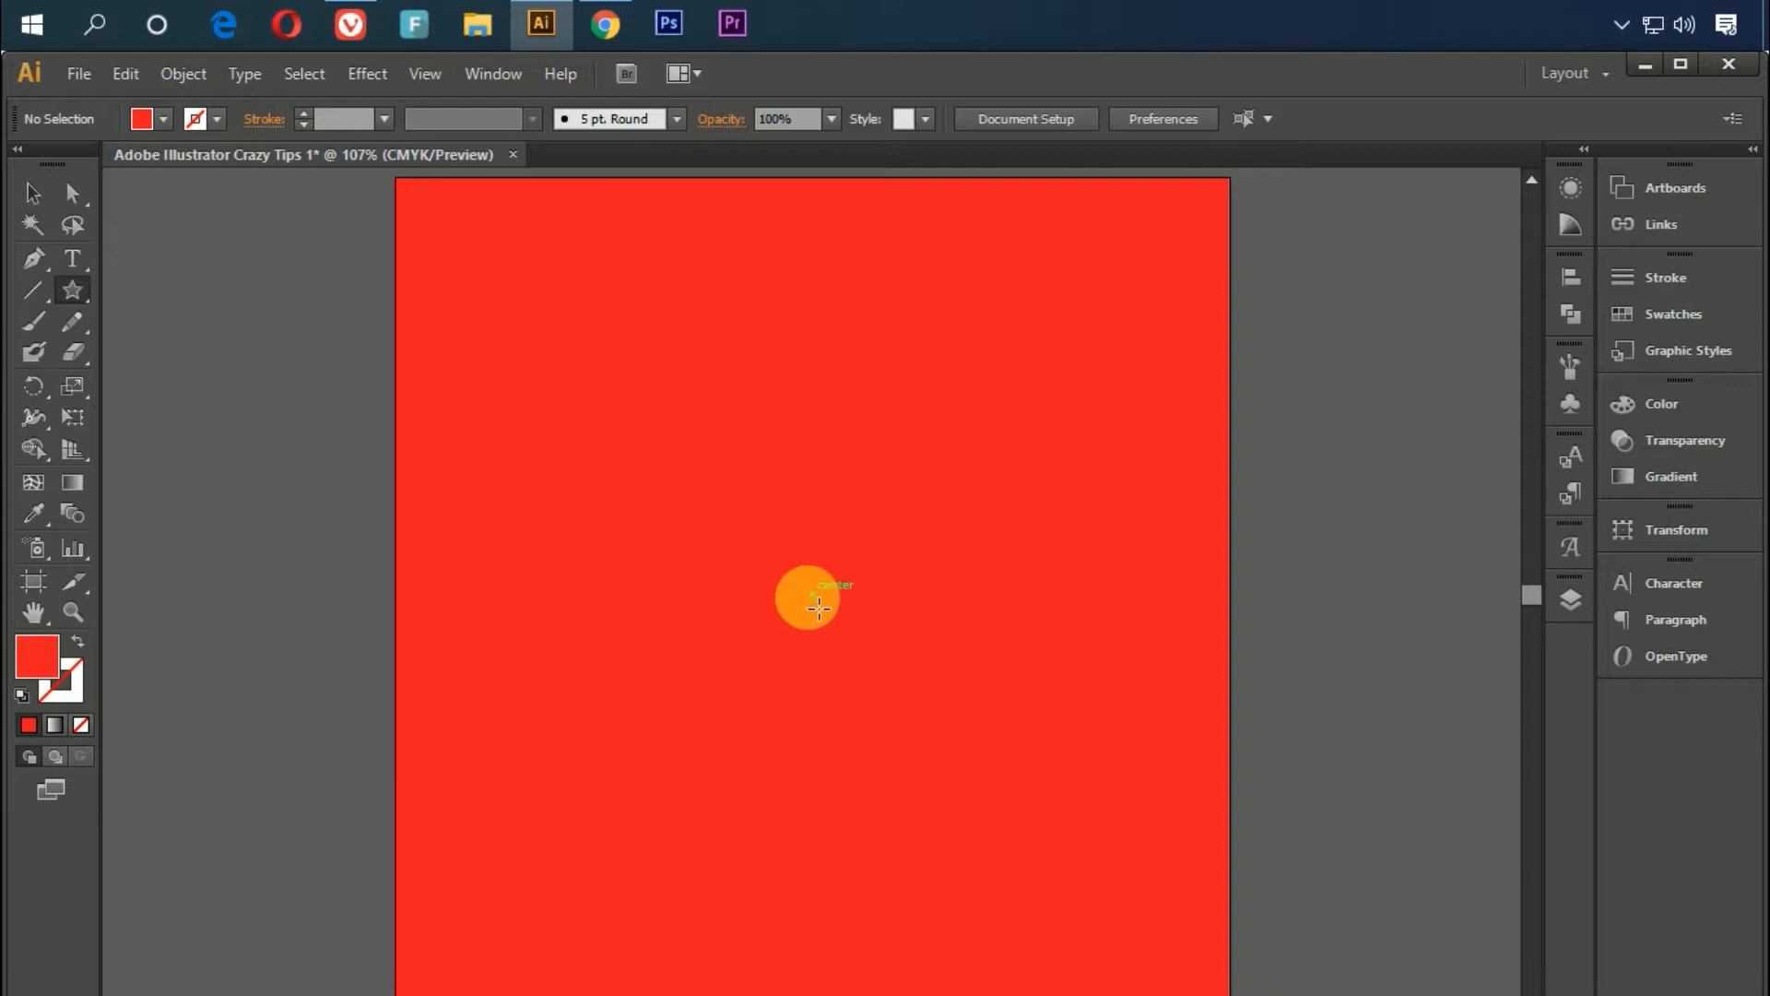
drag(825, 607, 1014, 758)
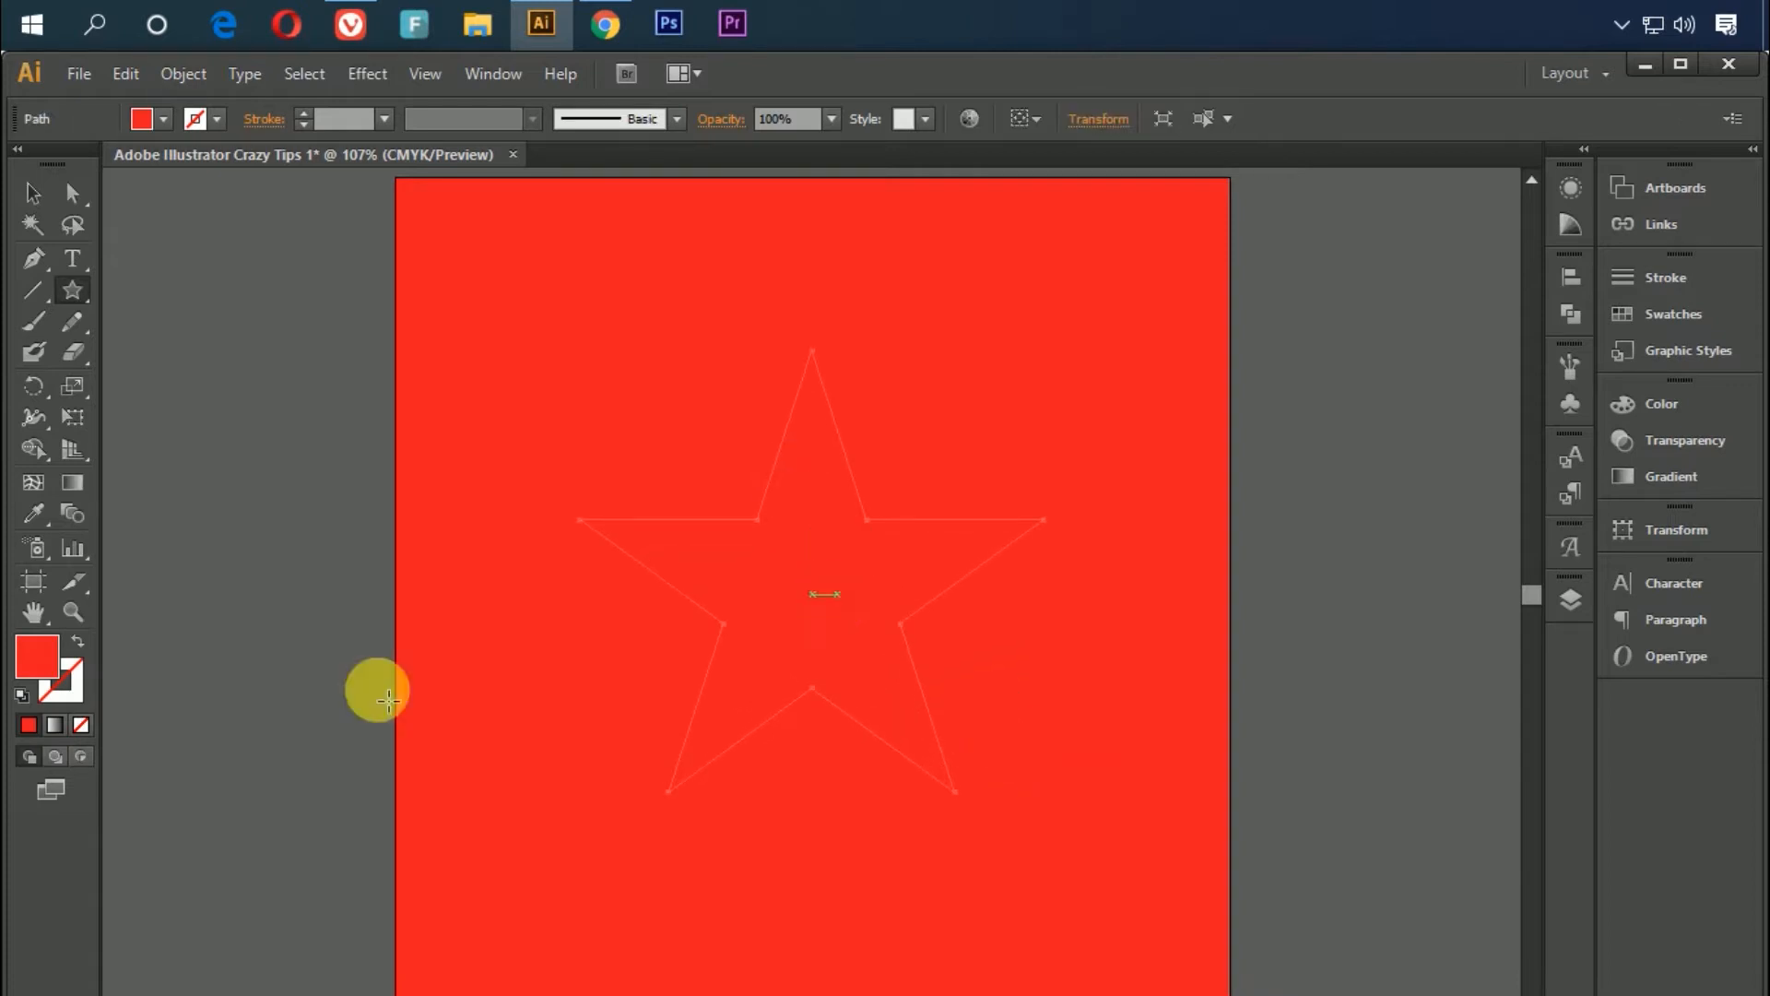
Swap the star's fill and stroke so it has no fill, and color the stroke white
click(78, 640)
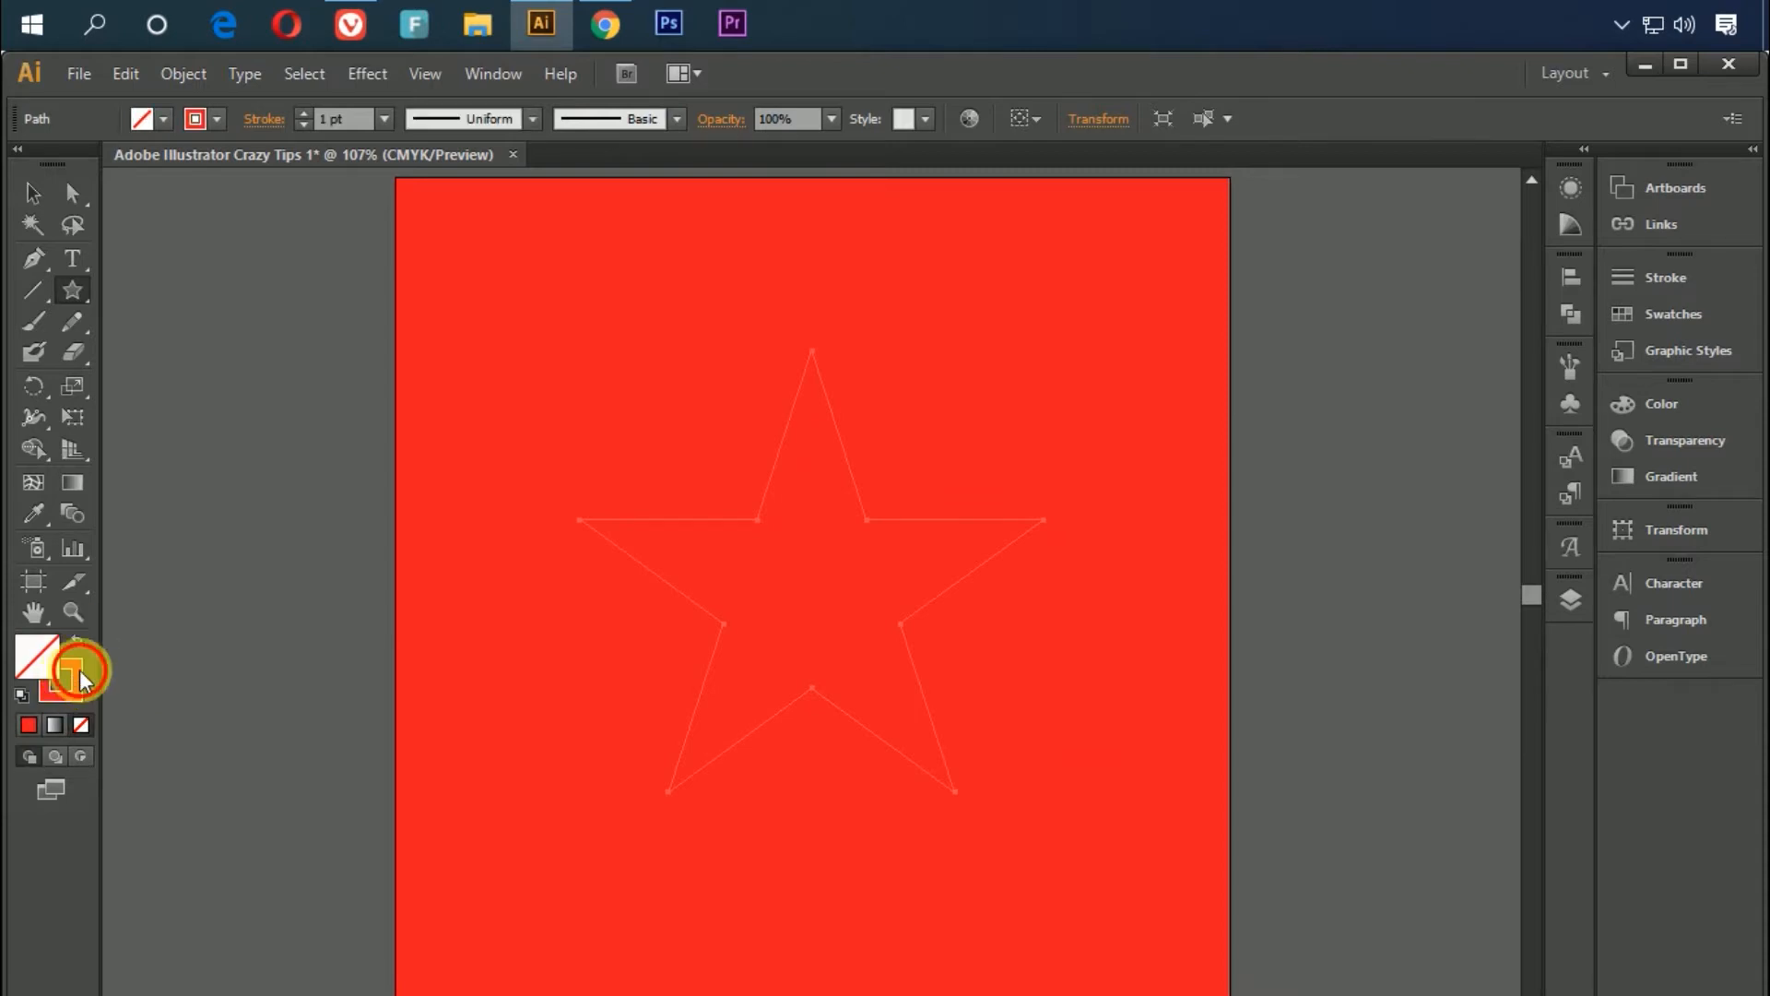
click(79, 673)
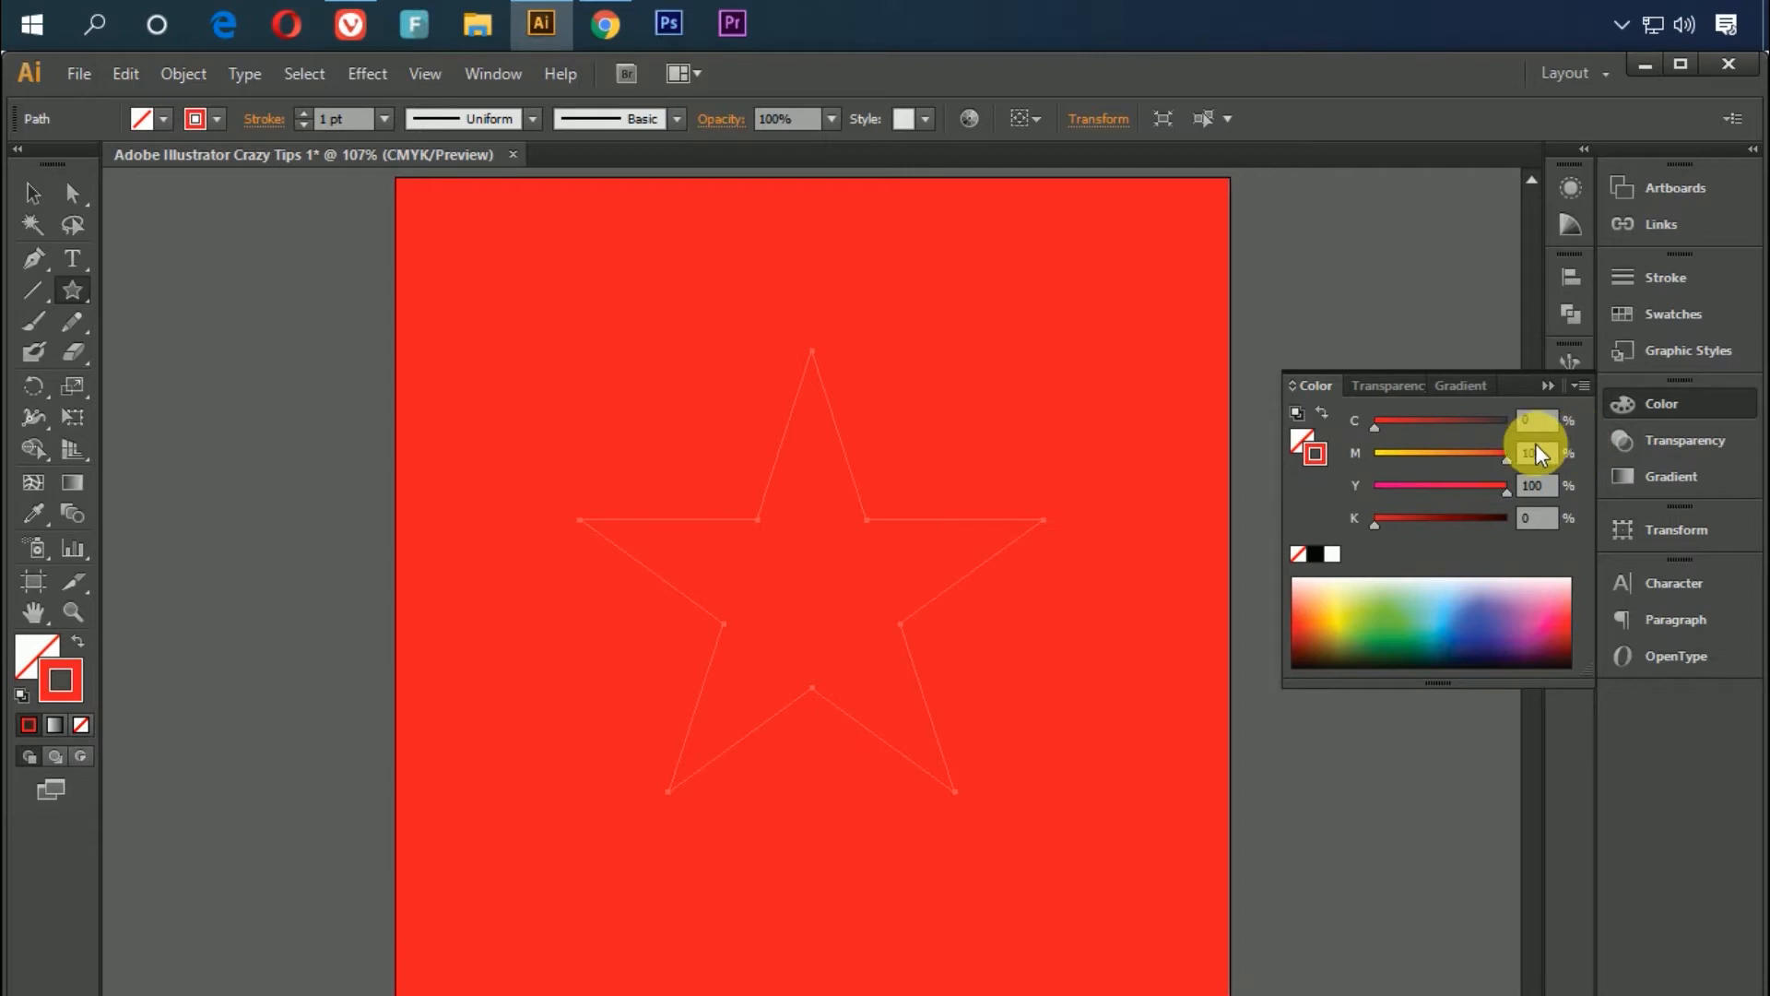
click(1668, 478)
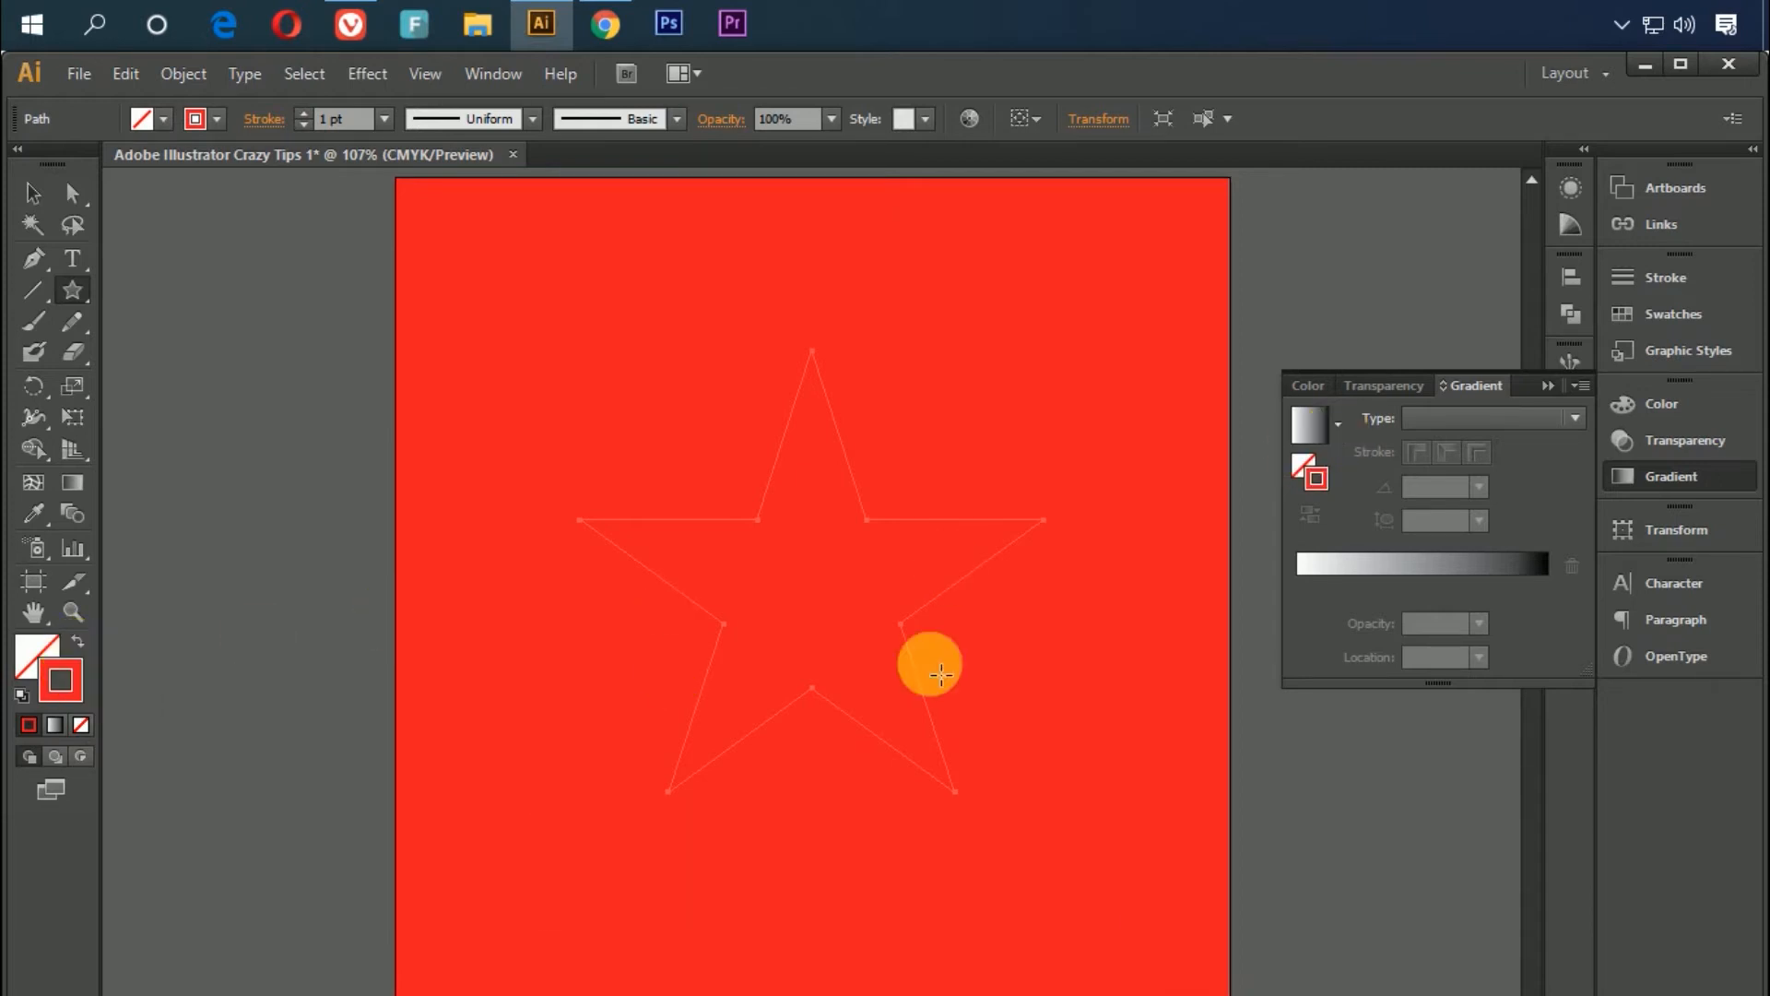
click(1696, 477)
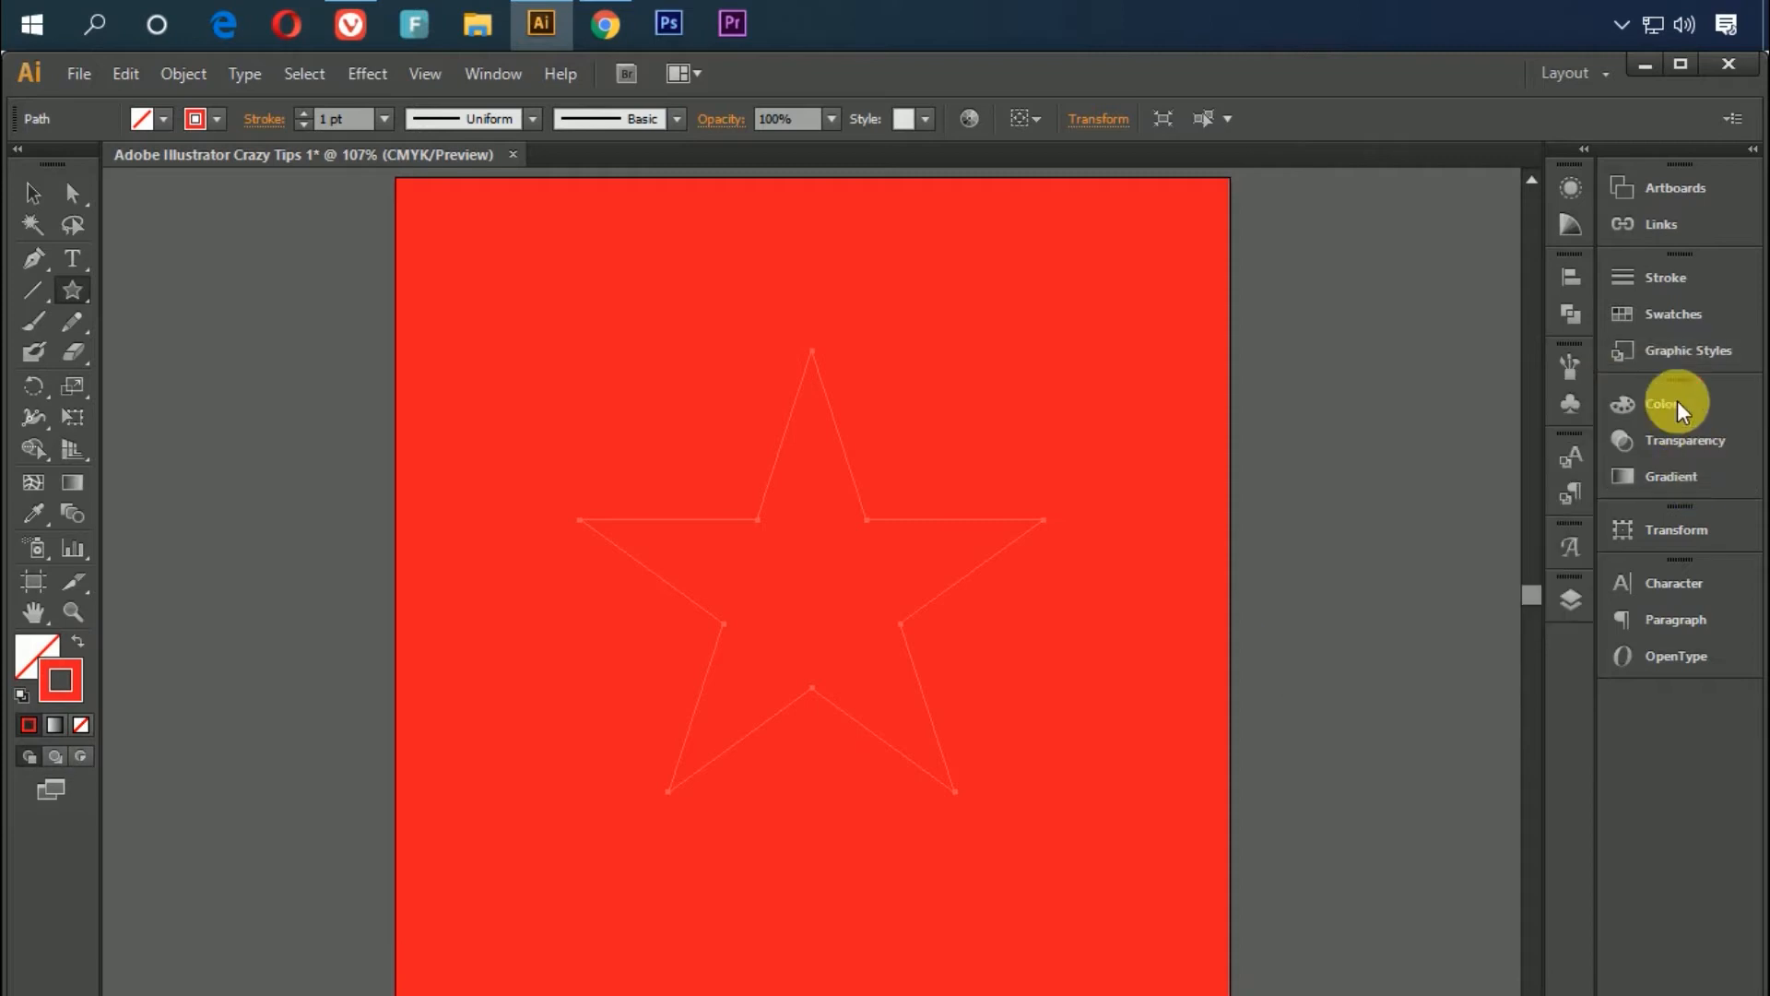
click(1677, 403)
click(1332, 553)
Select the star and make a copy of it rotated slightly clockwise about its center
click(32, 193)
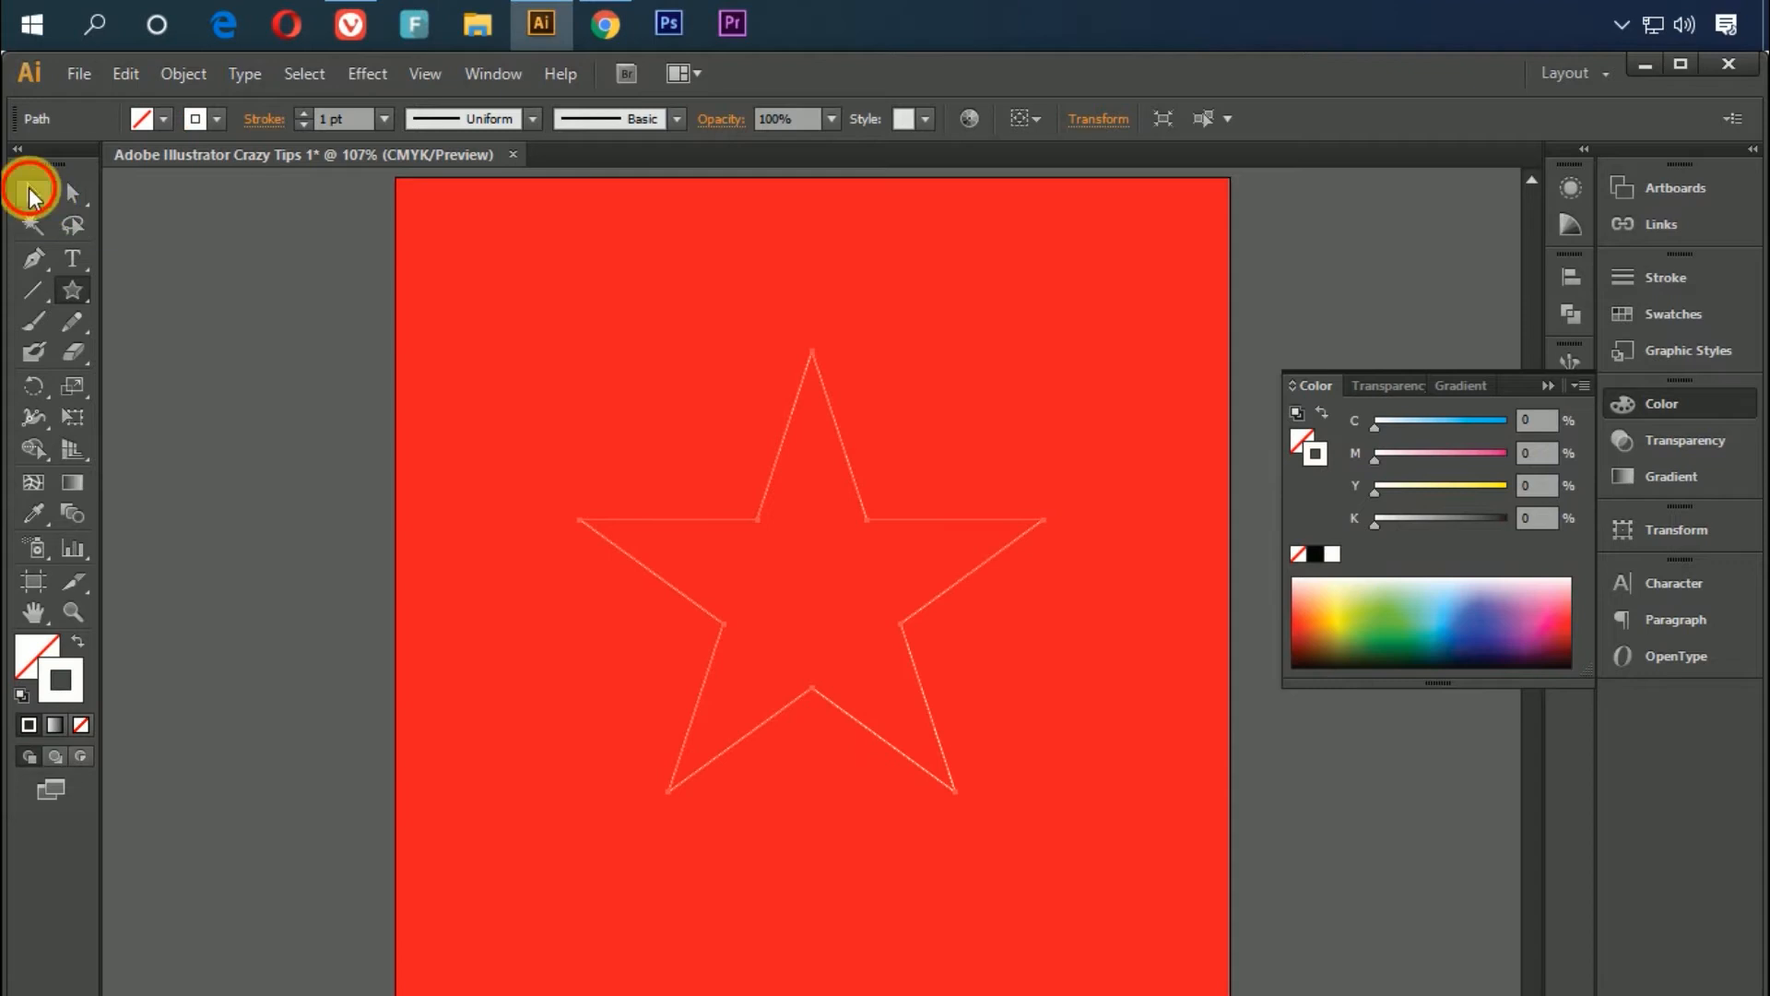
click(432, 335)
drag(432, 336, 1079, 790)
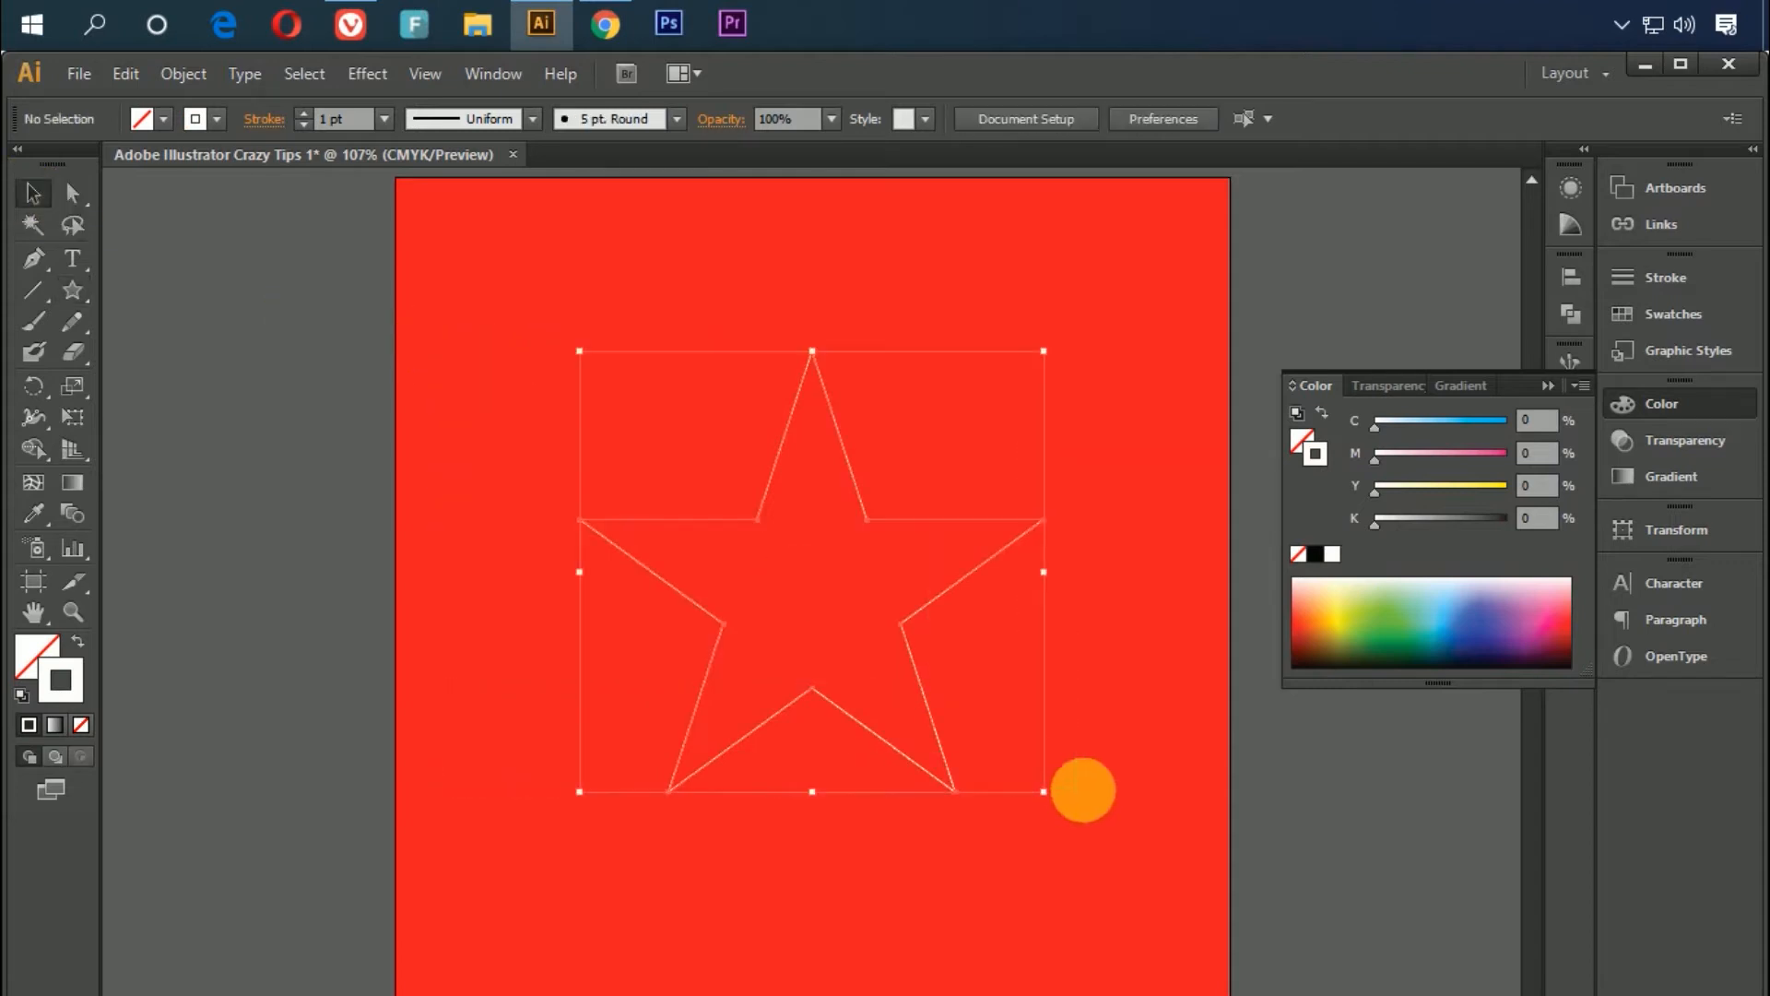
click(44, 389)
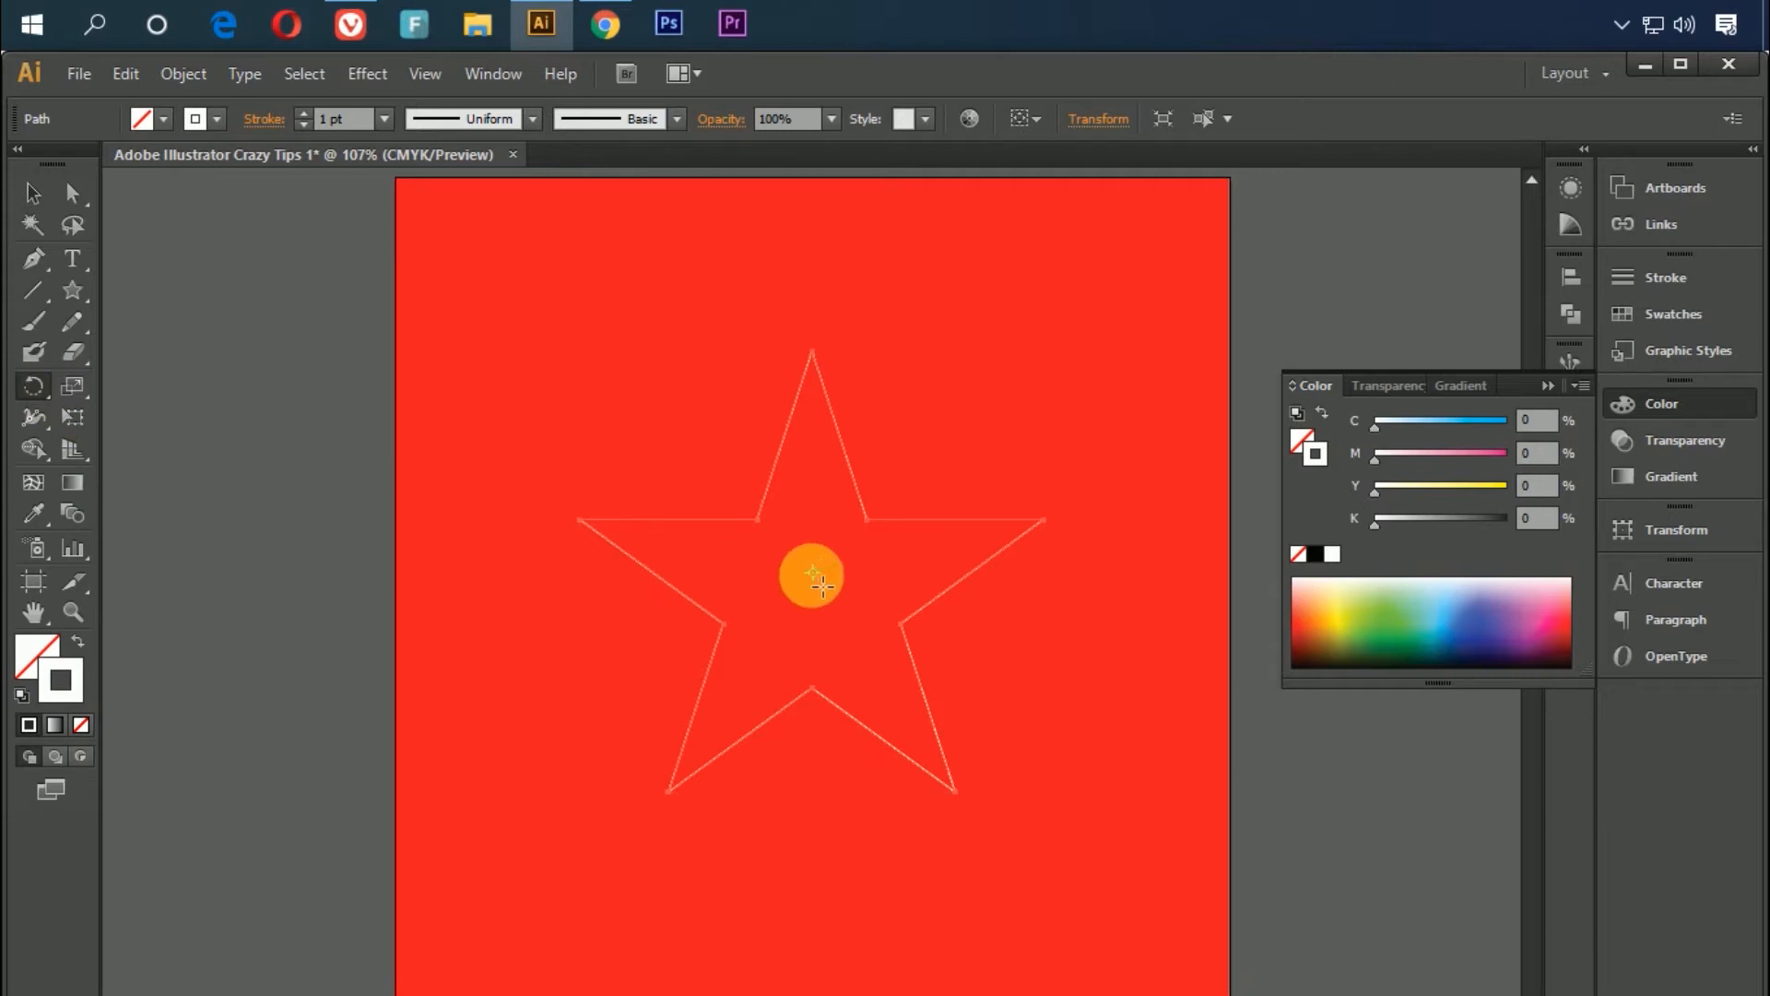
key(alt)
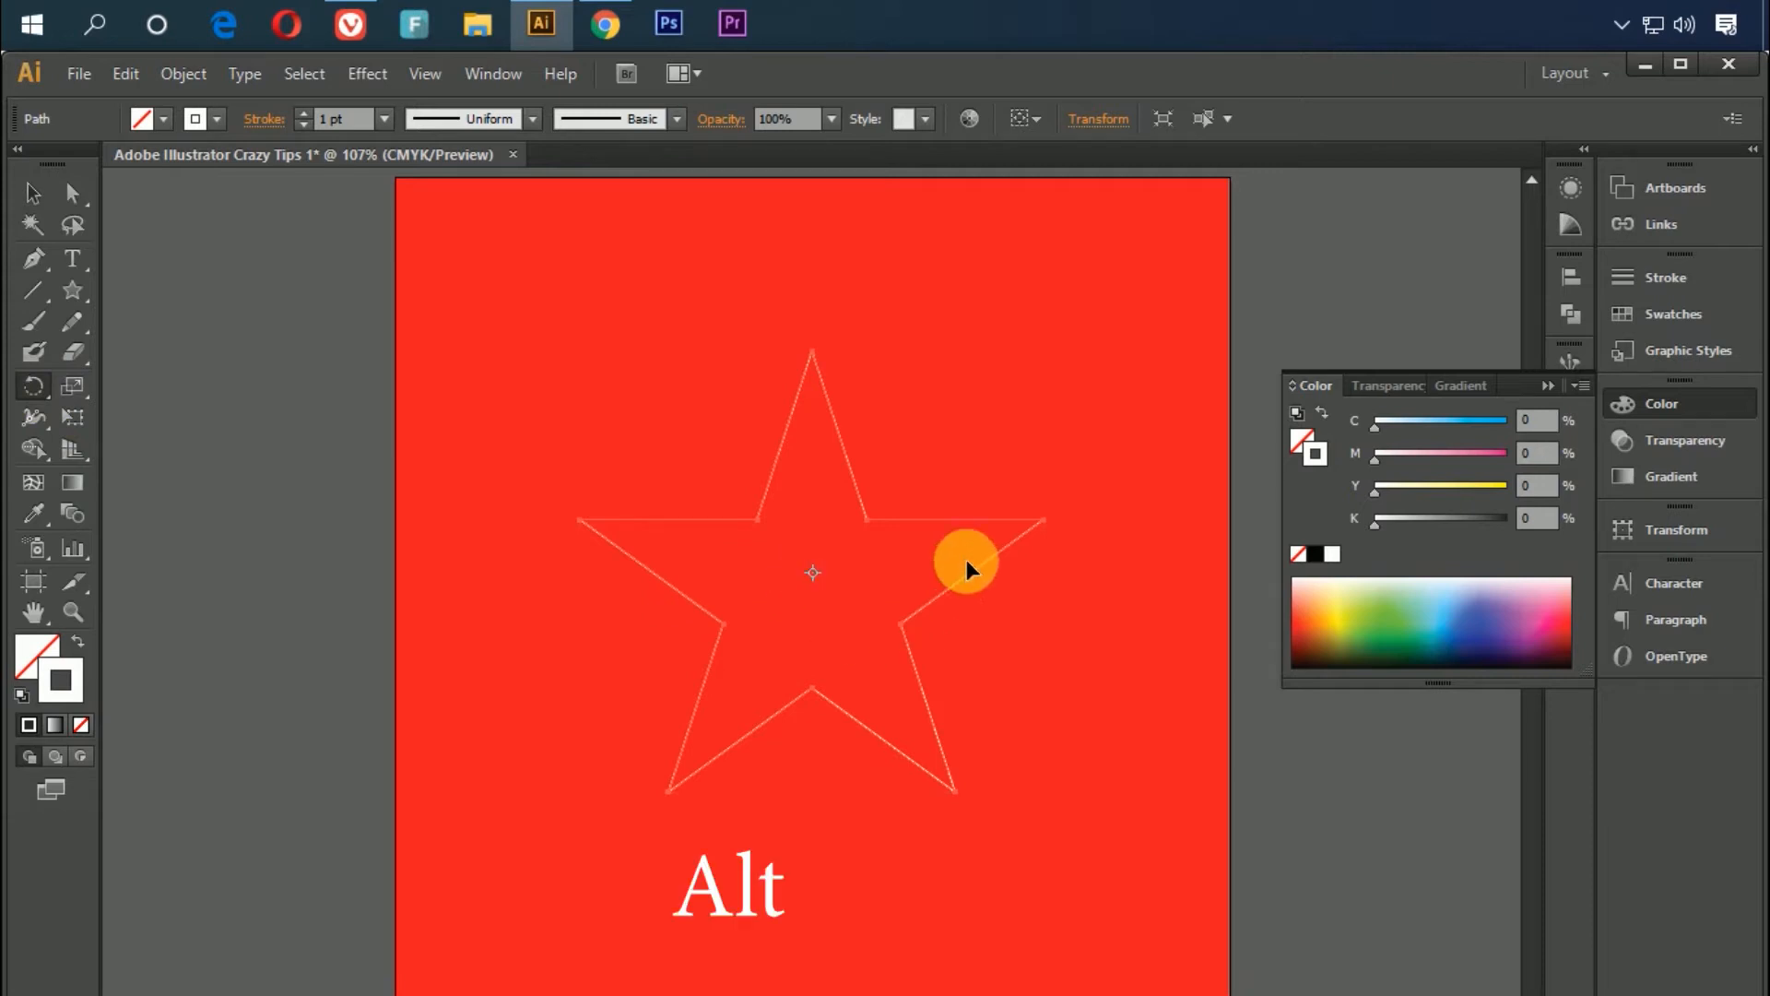
drag(964, 556, 963, 565)
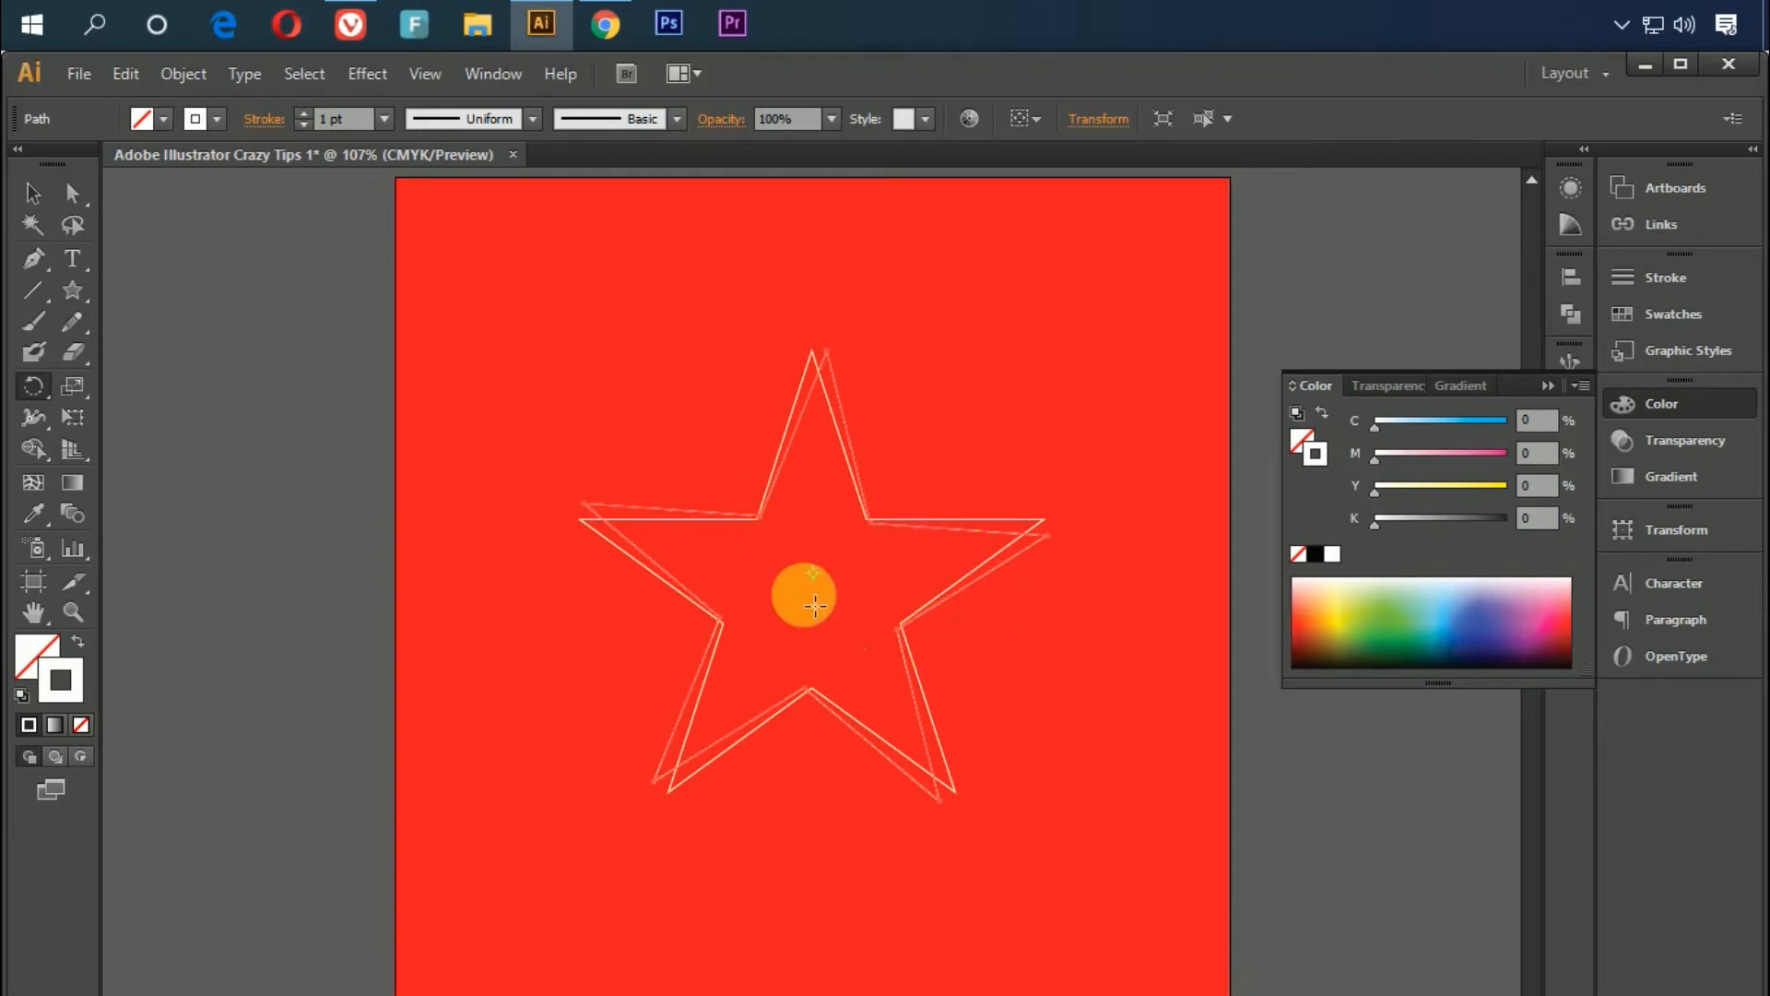
Repeat the rotated star copy around the same center until the overlapping white outlines form a dense, complete ring, and deselect it
key(ctrl)
key(ctrl+d)
key(ctrl+d)
key(ctrl+d)
key(ctrl+d)
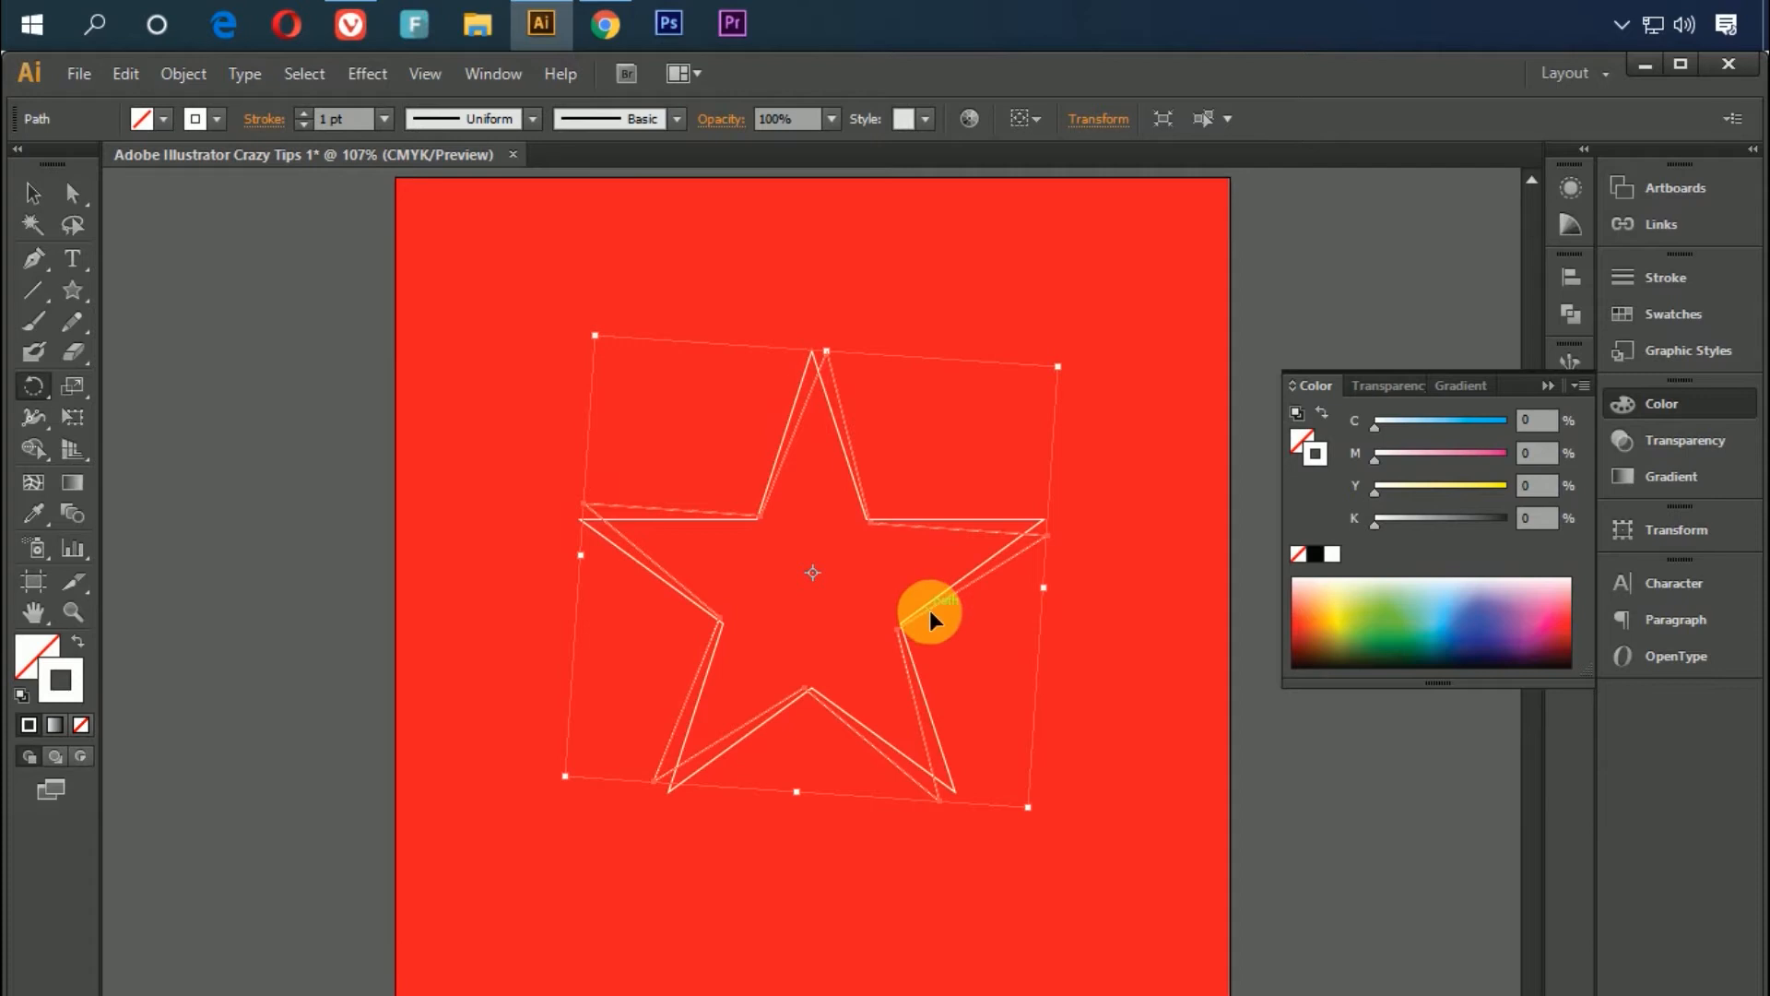
key(ctrl+d)
key(ctrl+d)
key(ctrl+d)
key(ctrl+d)
key(ctrl+d)
key(ctrl+d)
key(ctrl+d)
key(ctrl+d)
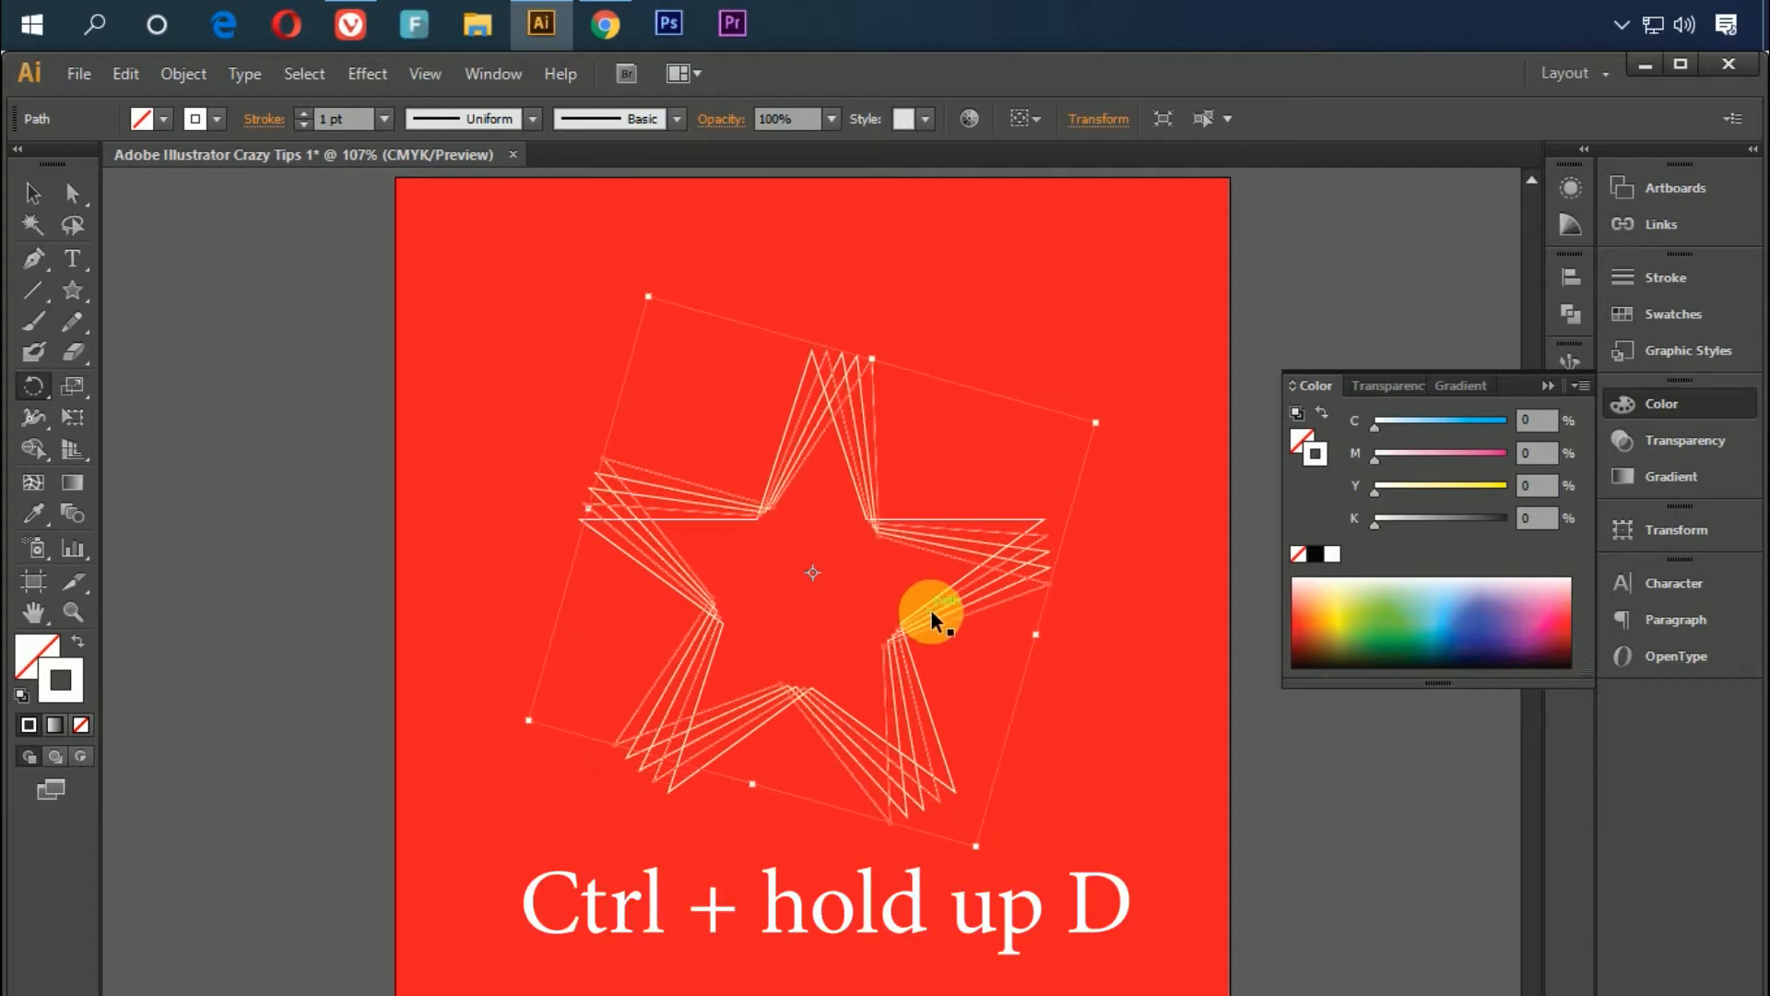
key(ctrl+d)
key(ctrl+d)
key(ctrl+d)
key(ctrl+d)
key(ctrl+d)
key(ctrl+d)
key(ctrl+d)
key(ctrl+d)
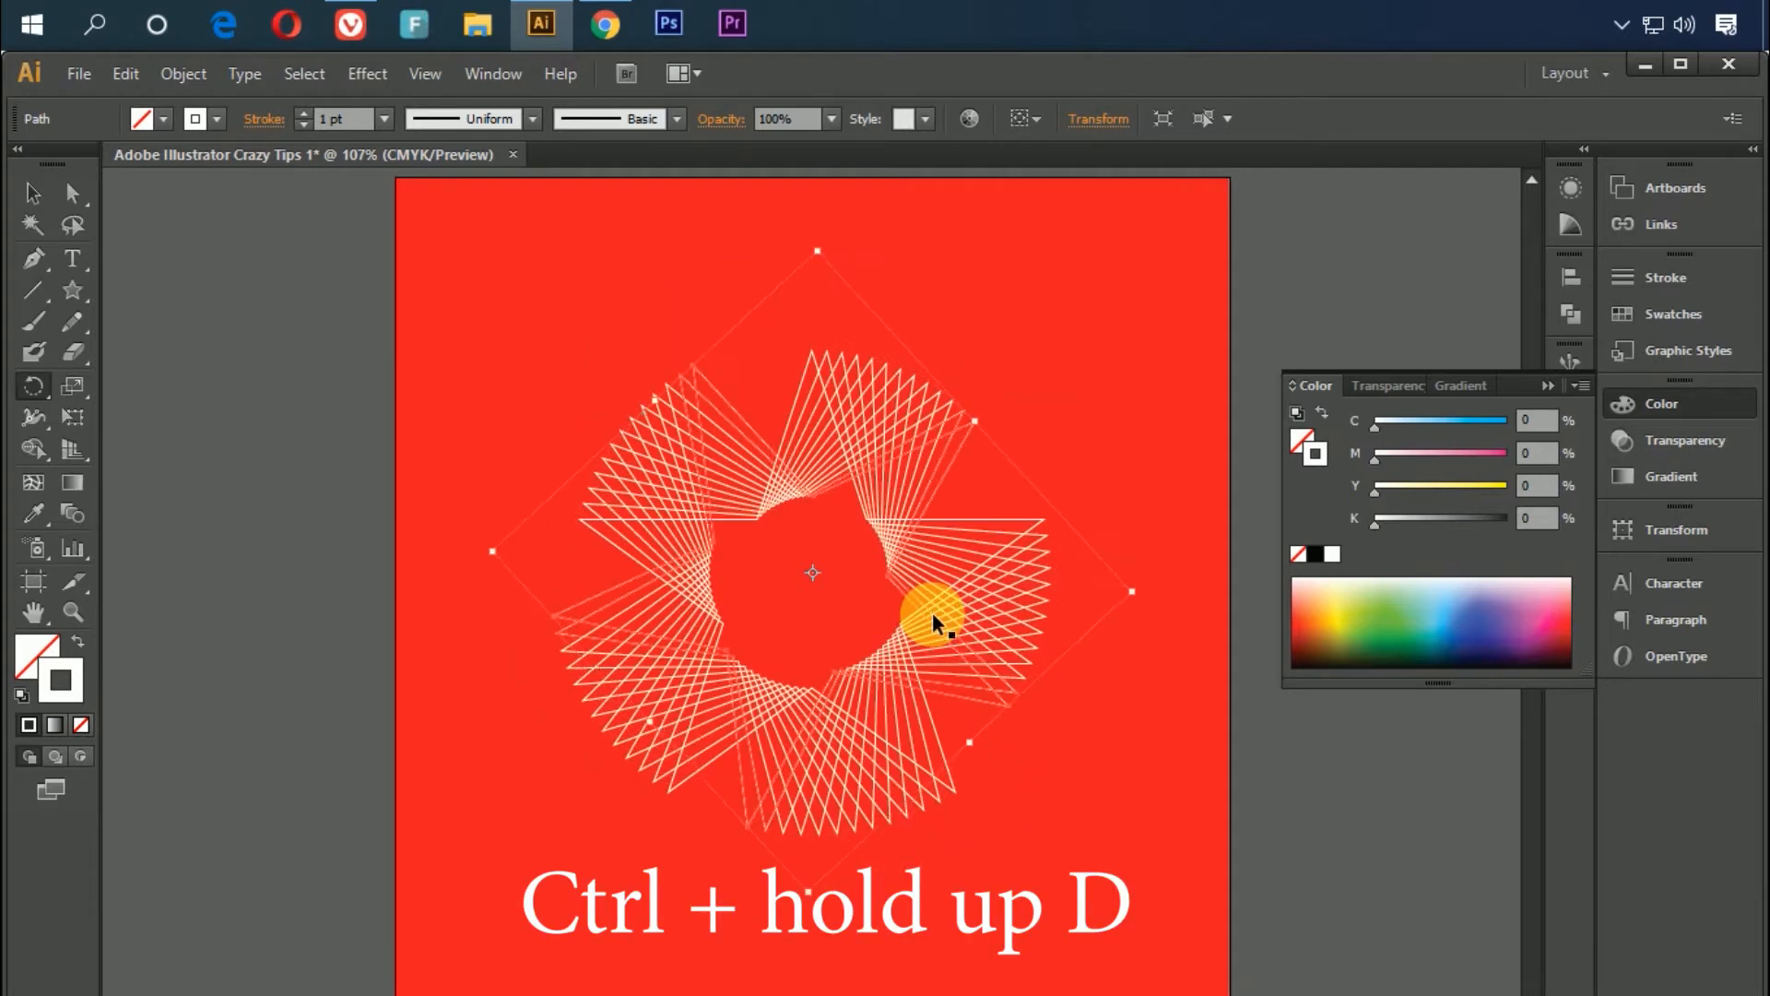
key(ctrl+d)
key(ctrl+d)
key(ctrl+d)
key(ctrl+d)
key(ctrl+d)
key(ctrl+d)
key(ctrl+d)
key(ctrl+d)
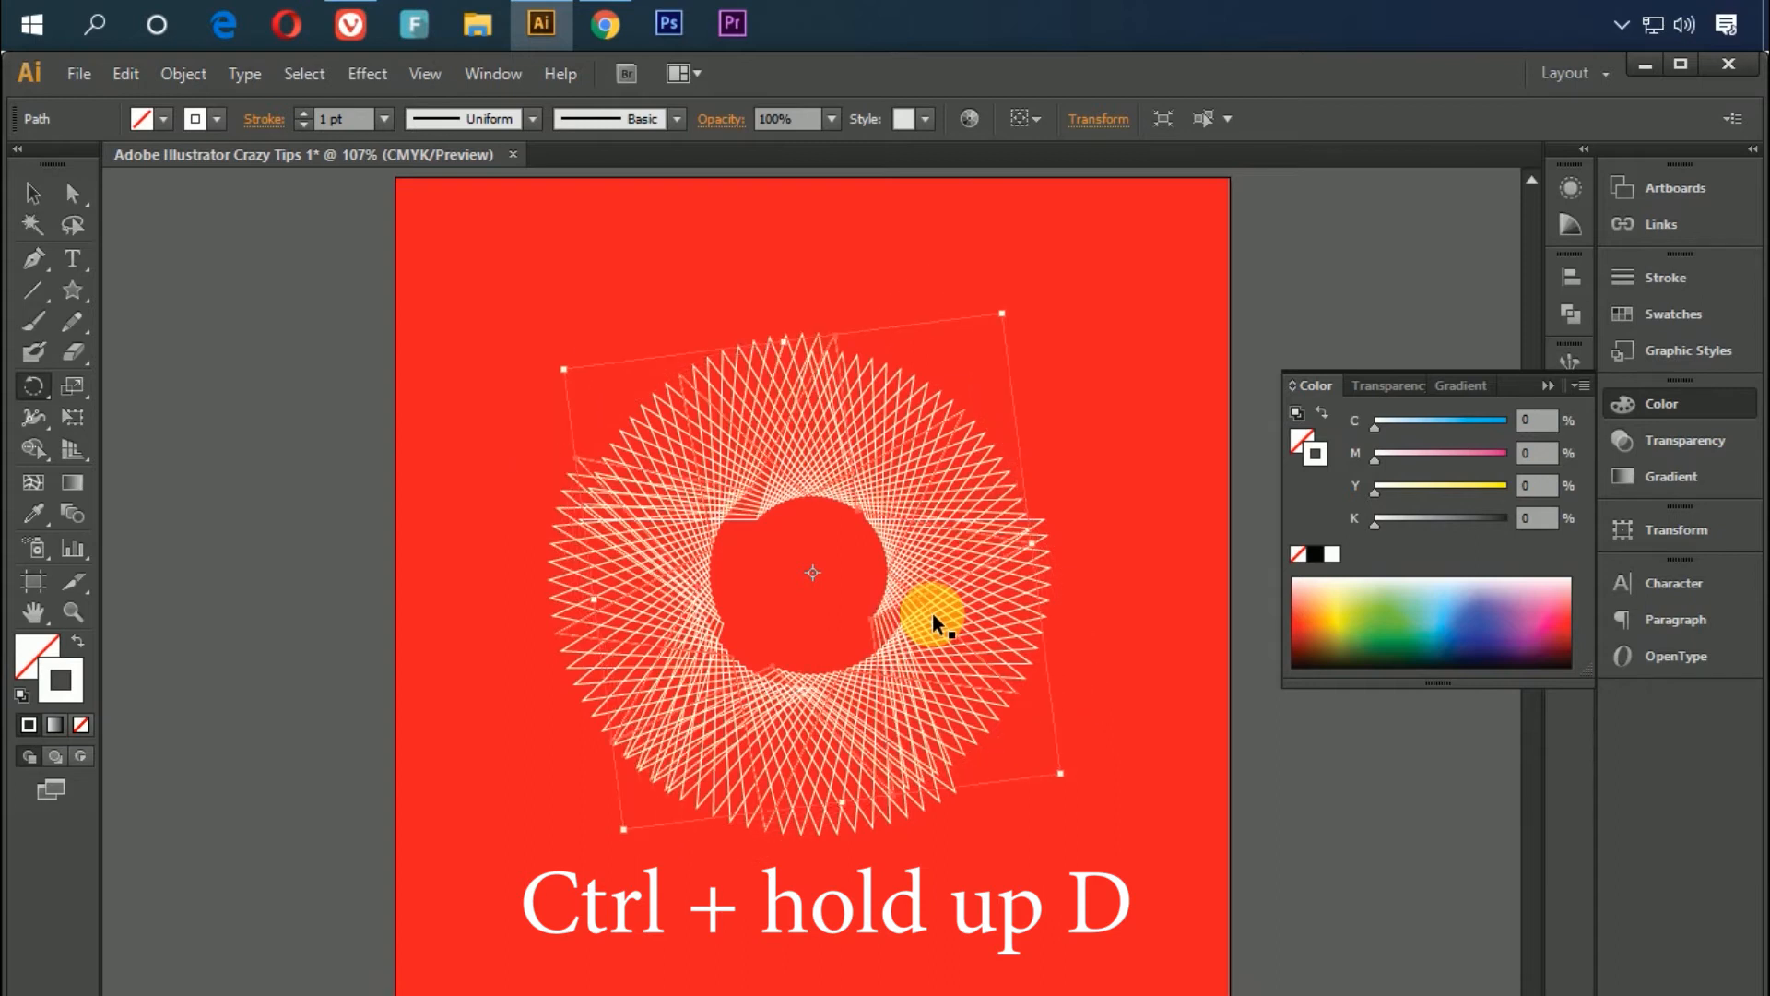
key(ctrl+d)
key(ctrl+d)
key(ctrl+d)
key(ctrl+d)
key(ctrl+d)
key(ctrl+d)
key(ctrl+d)
key(ctrl+d)
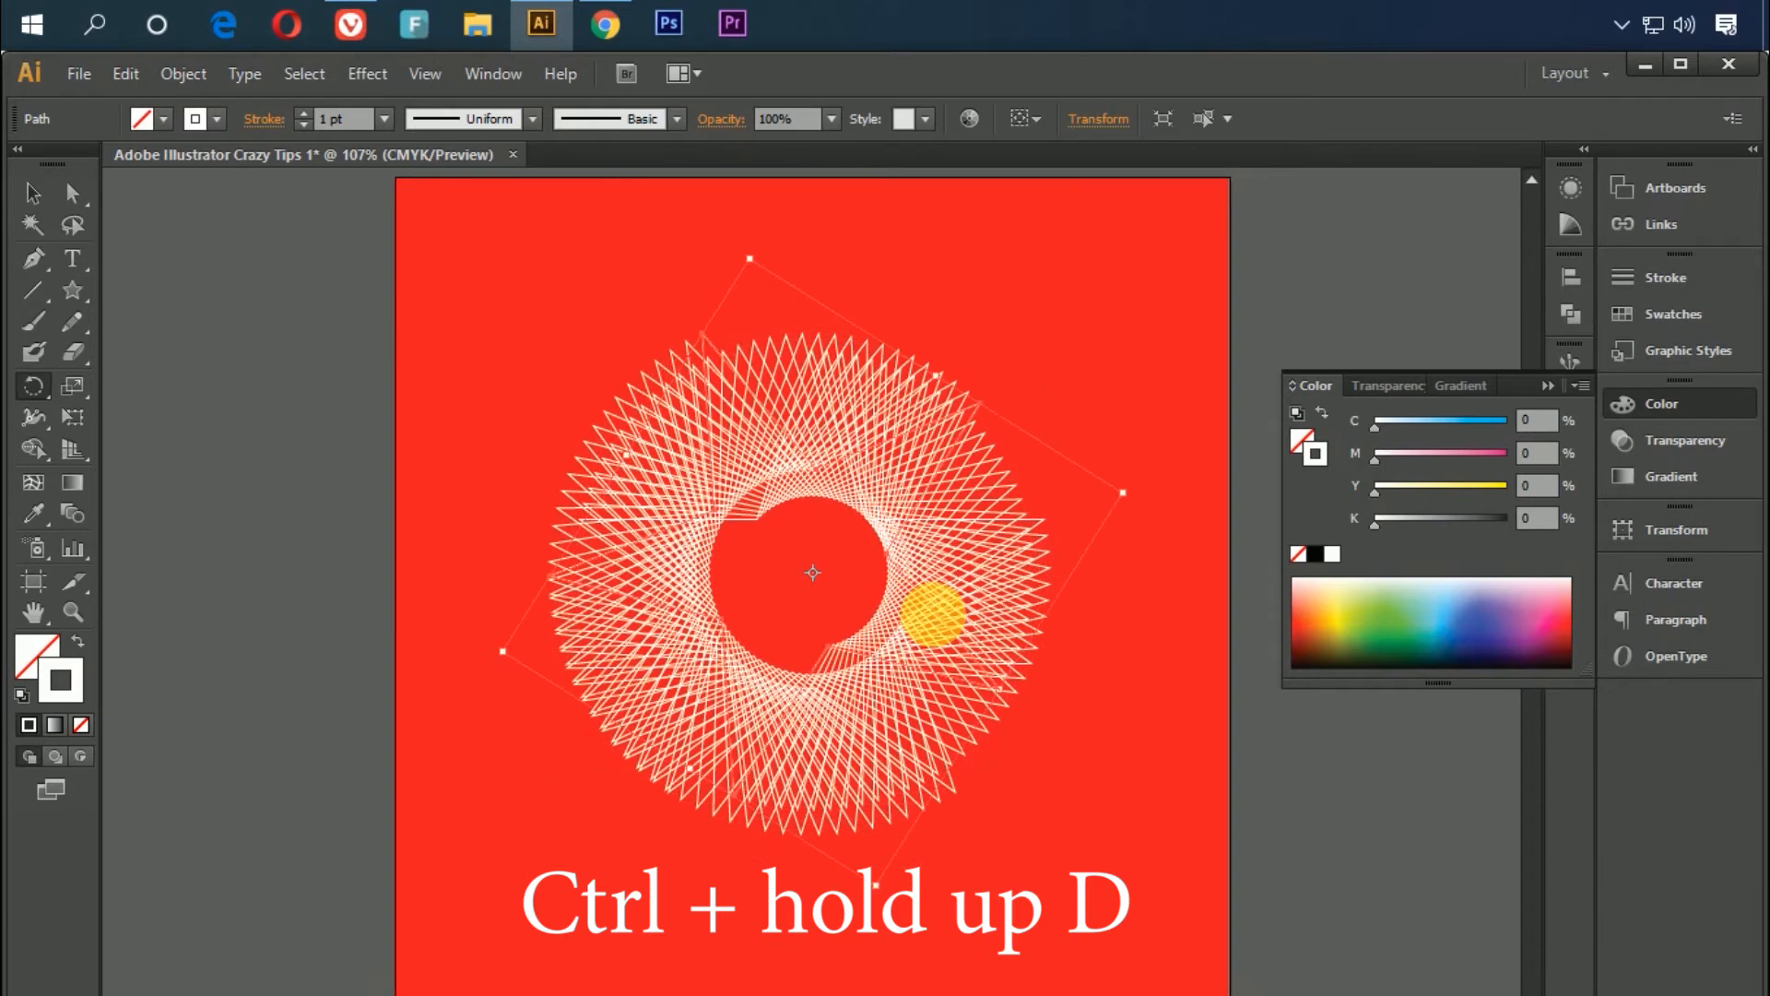
key(ctrl+d)
key(ctrl+d)
key(ctrl+d)
key(ctrl+d)
key(ctrl+d)
key(ctrl+d)
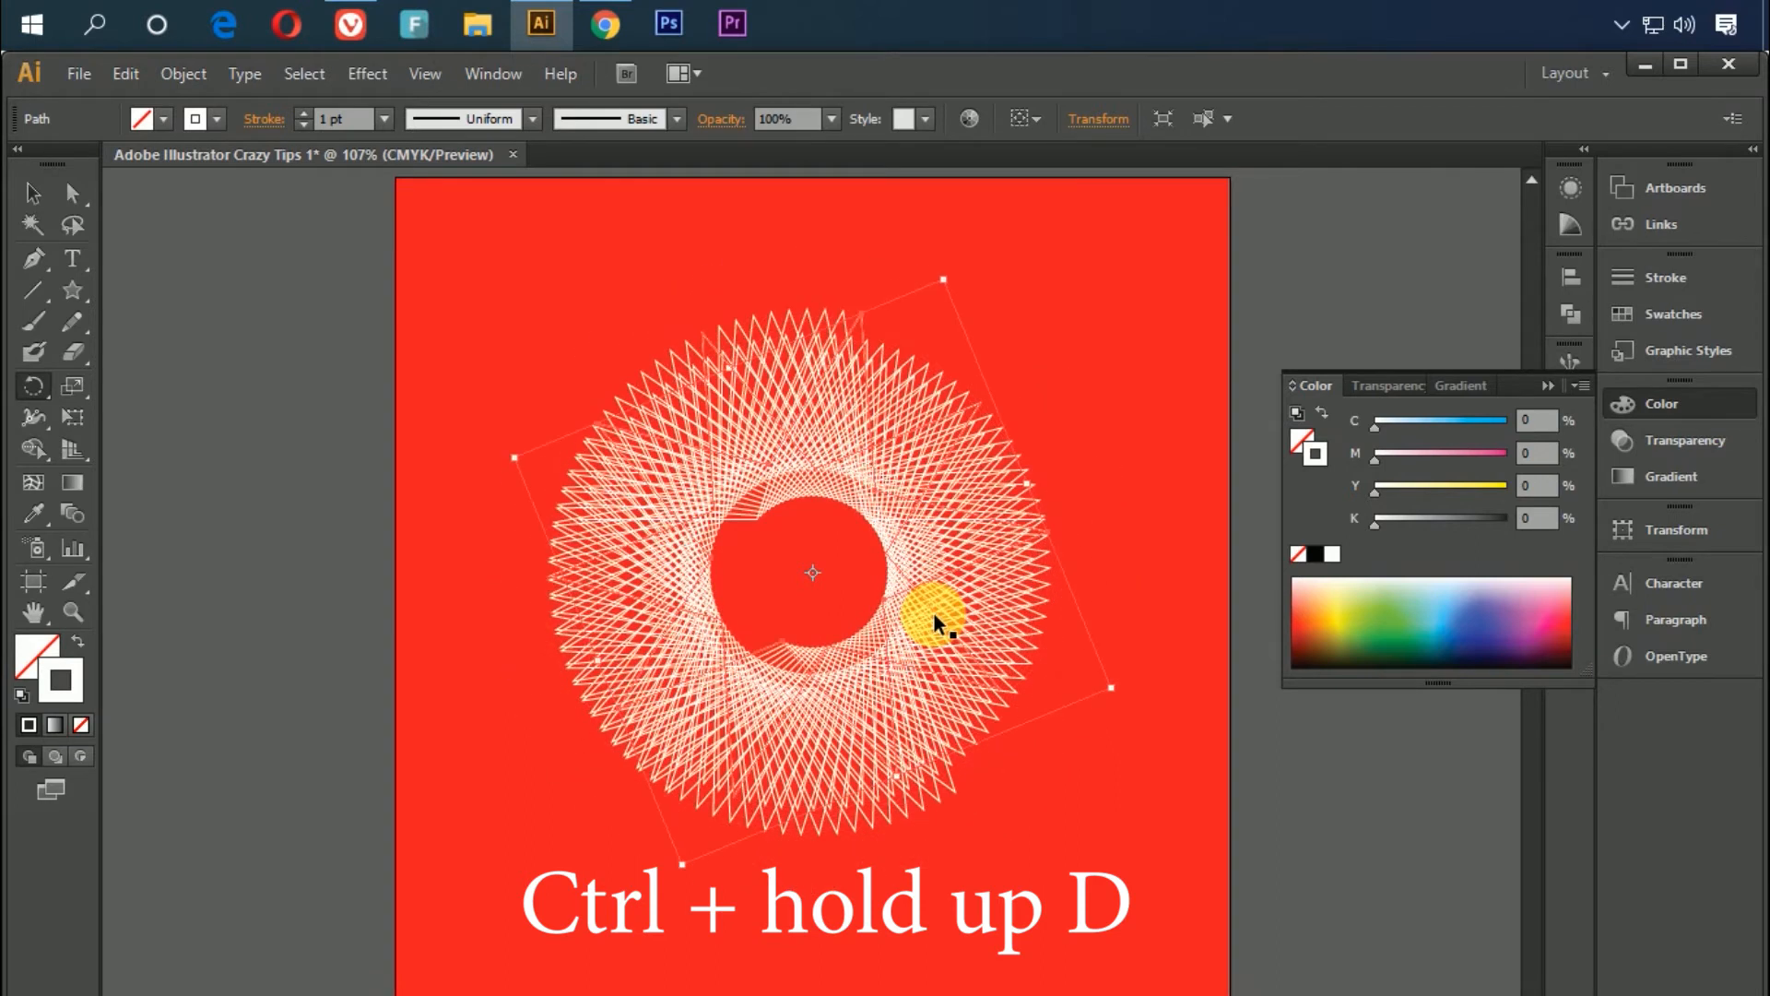
key(ctrl+d)
key(ctrl+d)
key(ctrl+d)
key(ctrl+d)
key(ctrl+d)
key(ctrl+d)
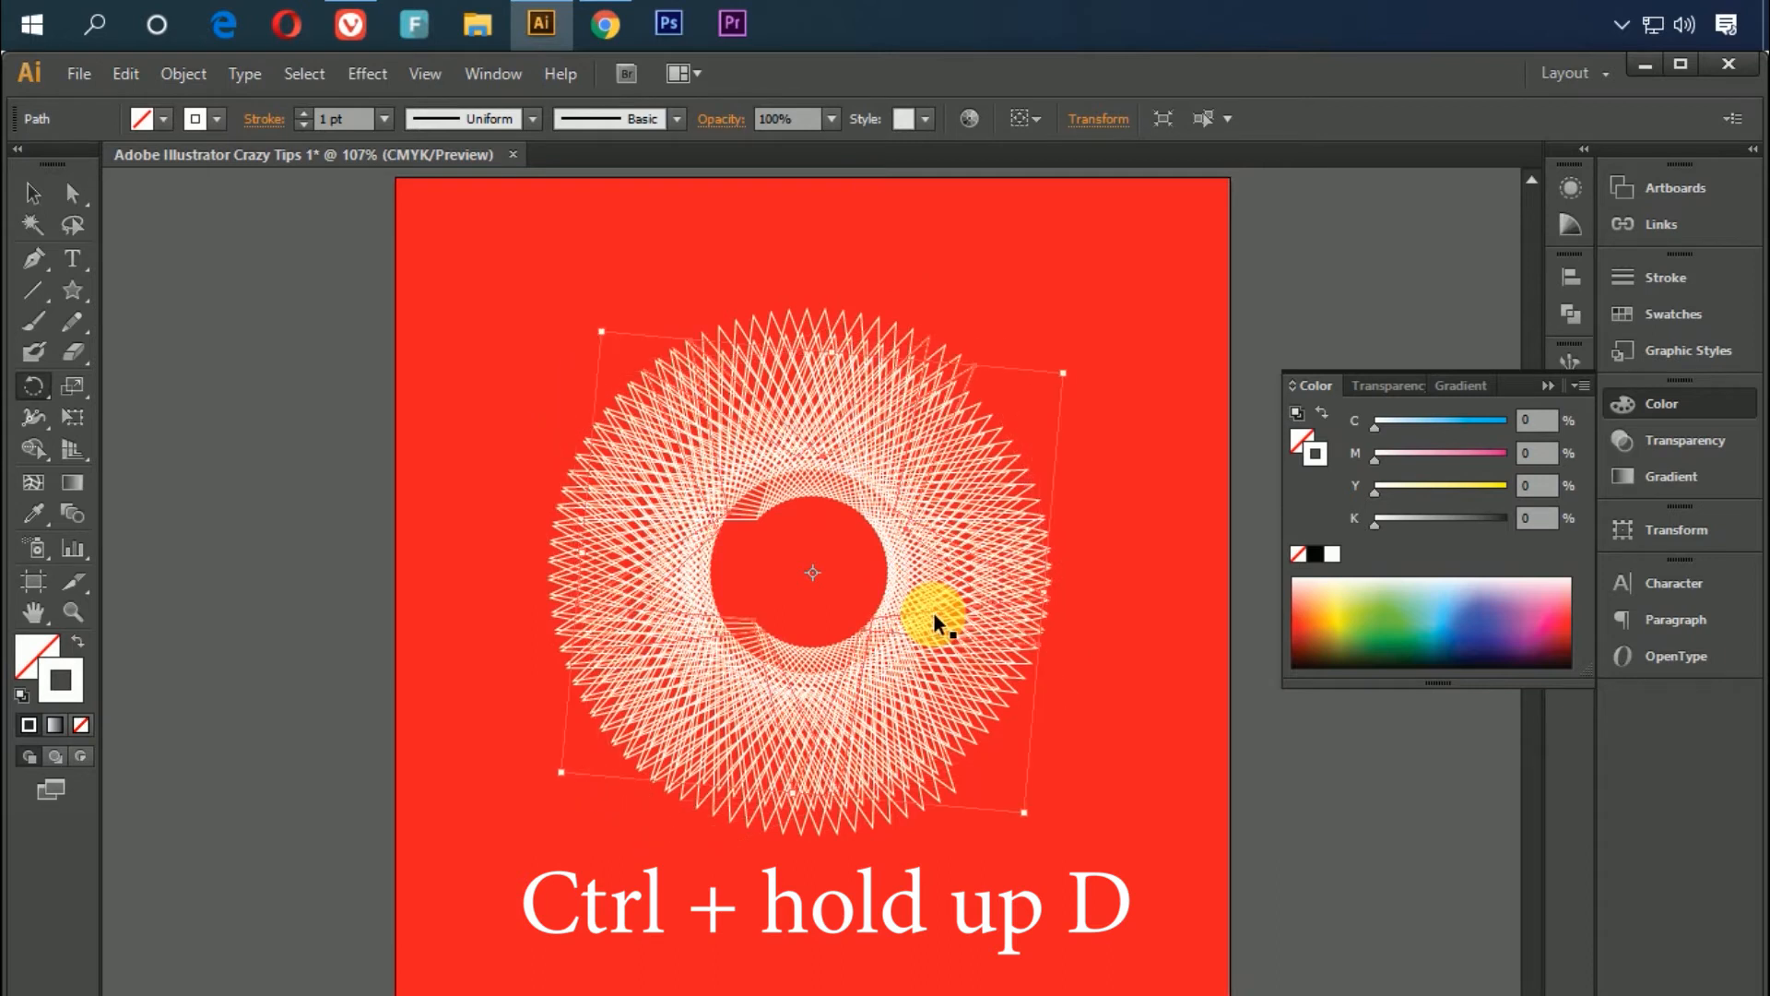
key(ctrl+equal)
key(ctrl+equal)
key(ctrl+equal)
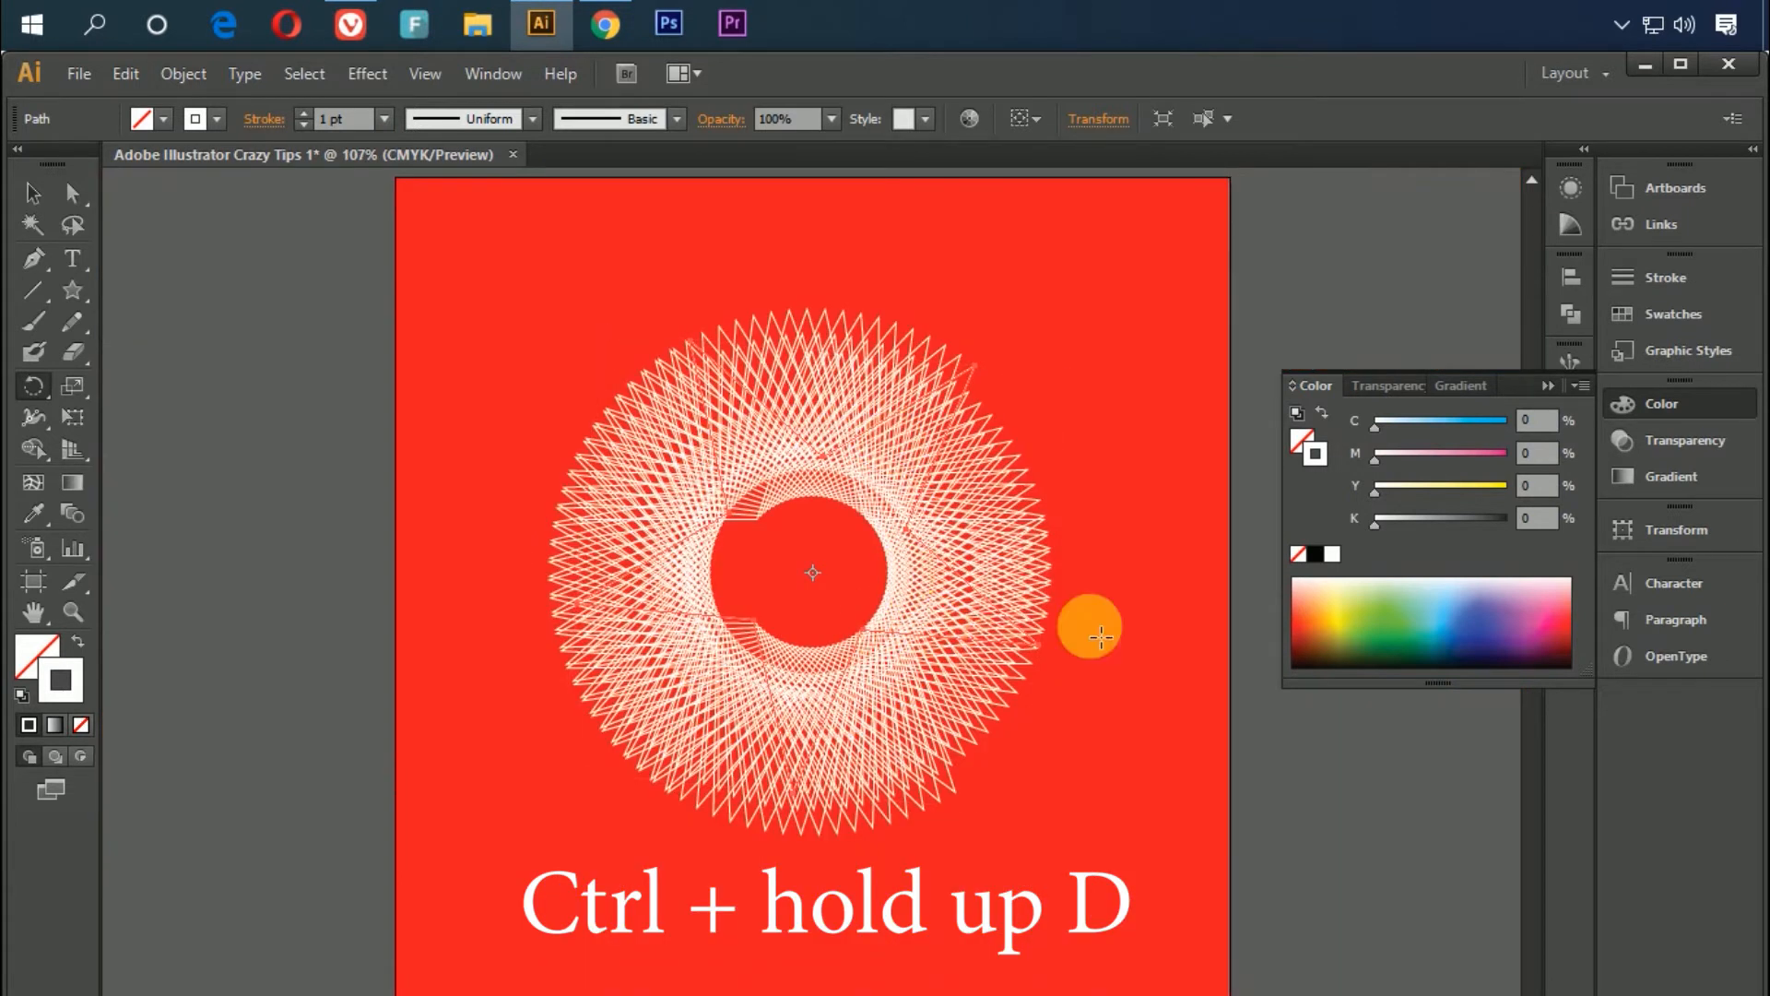
key(ctrl)
key(ctrl+d)
key(ctrl+d)
key(ctrl+d)
key(ctrl+d)
key(ctrl+d)
key(ctrl+d)
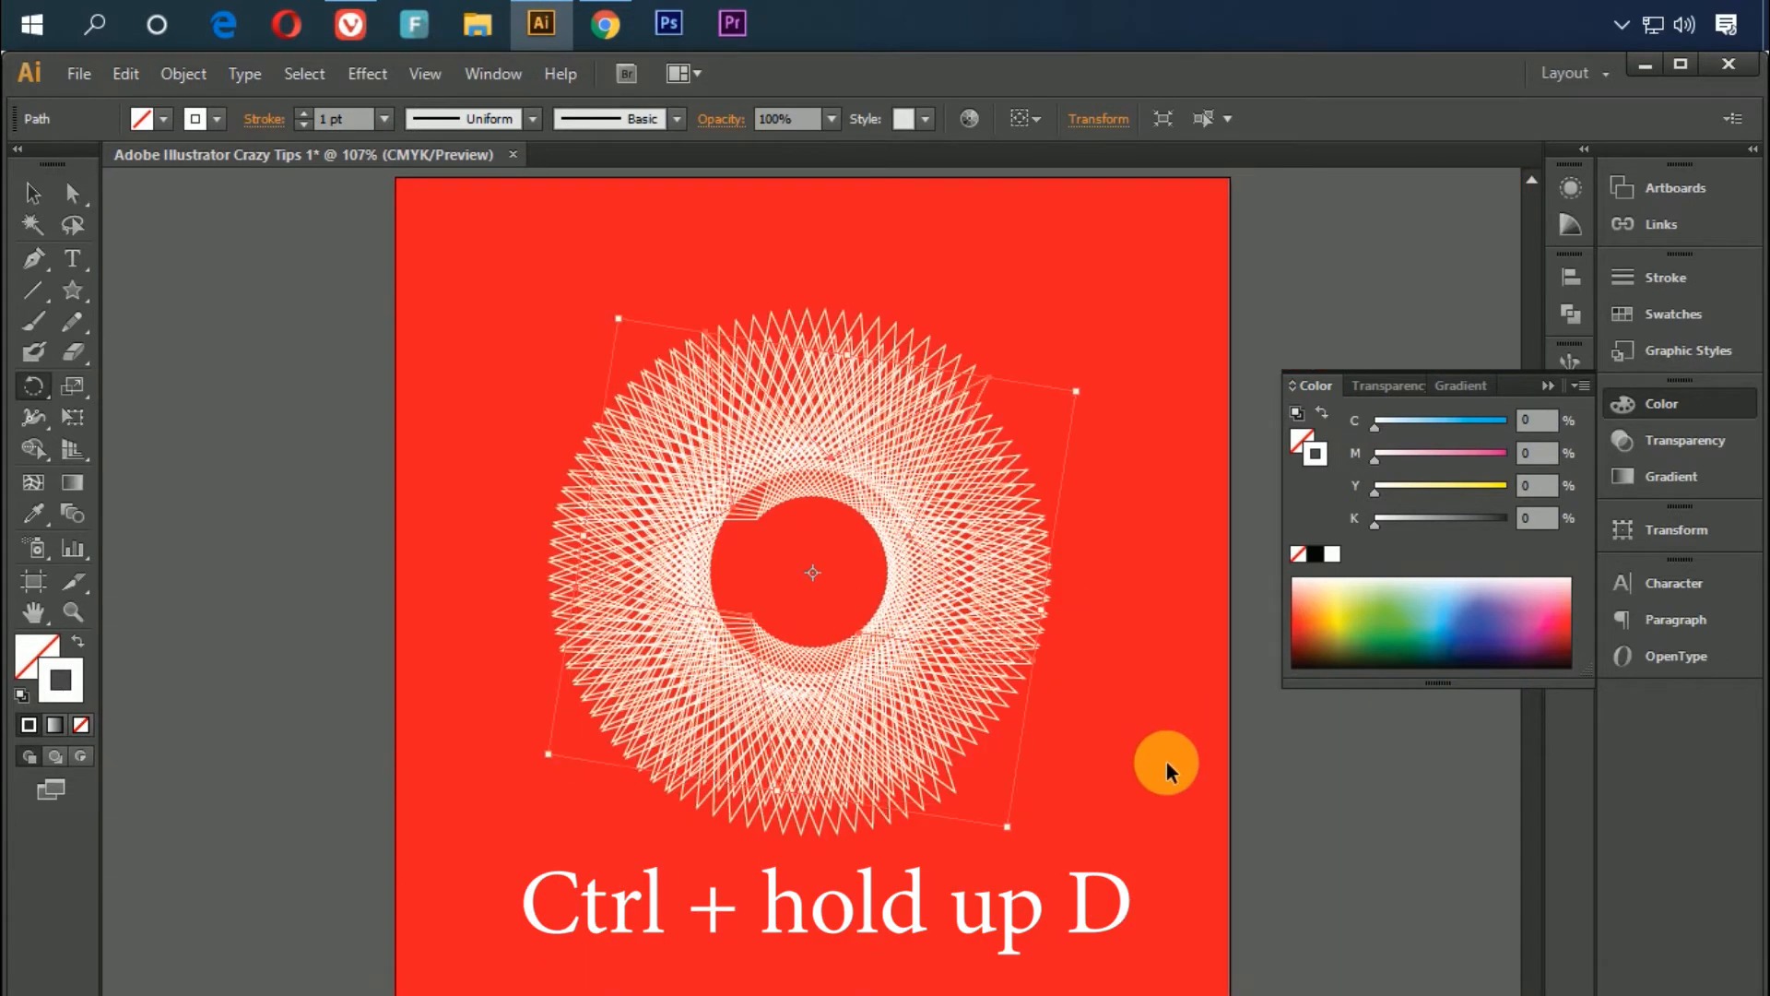
key(ctrl+d)
key(ctrl+d)
key(ctrl+d)
key(ctrl+d)
key(ctrl+d)
key(ctrl+d)
key(ctrl+d)
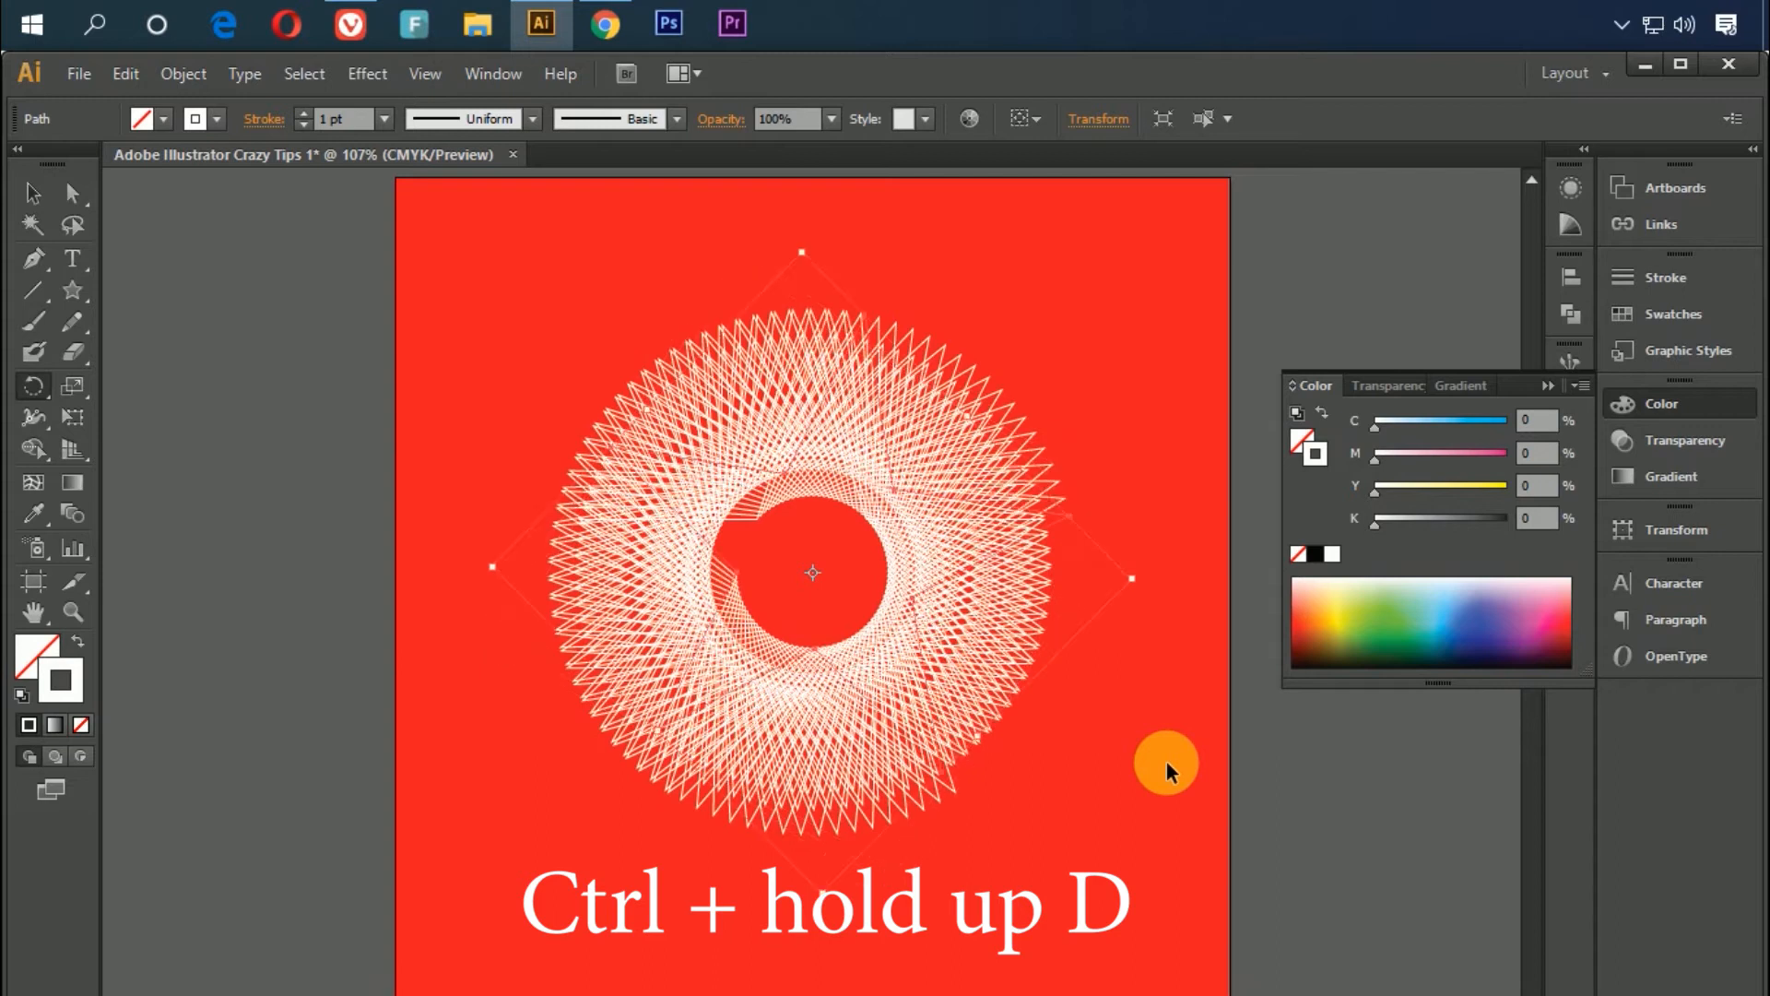
key(ctrl+d)
key(ctrl+d)
key(ctrl+d)
key(ctrl+d)
key(ctrl+d)
key(ctrl+d)
key(ctrl+d)
key(ctrl+d)
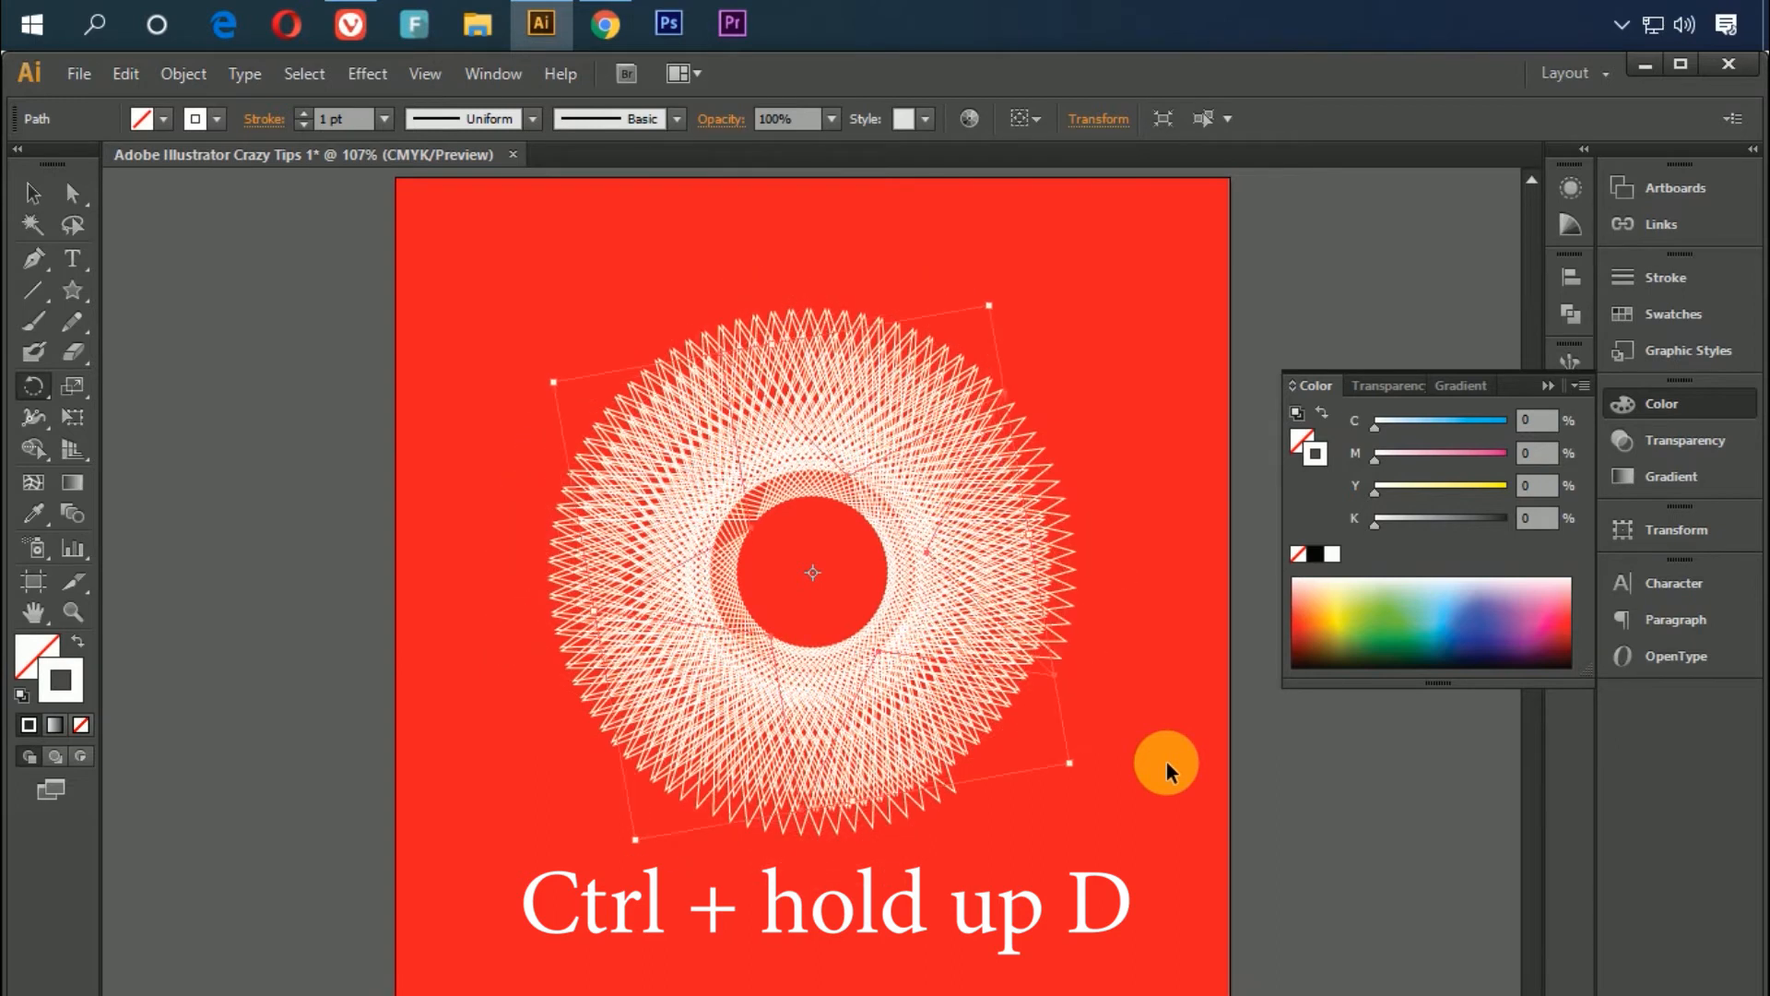
key(ctrl+d)
key(ctrl+d)
key(ctrl+d)
key(ctrl+d)
key(ctrl+d)
key(ctrl+d)
key(ctrl+d)
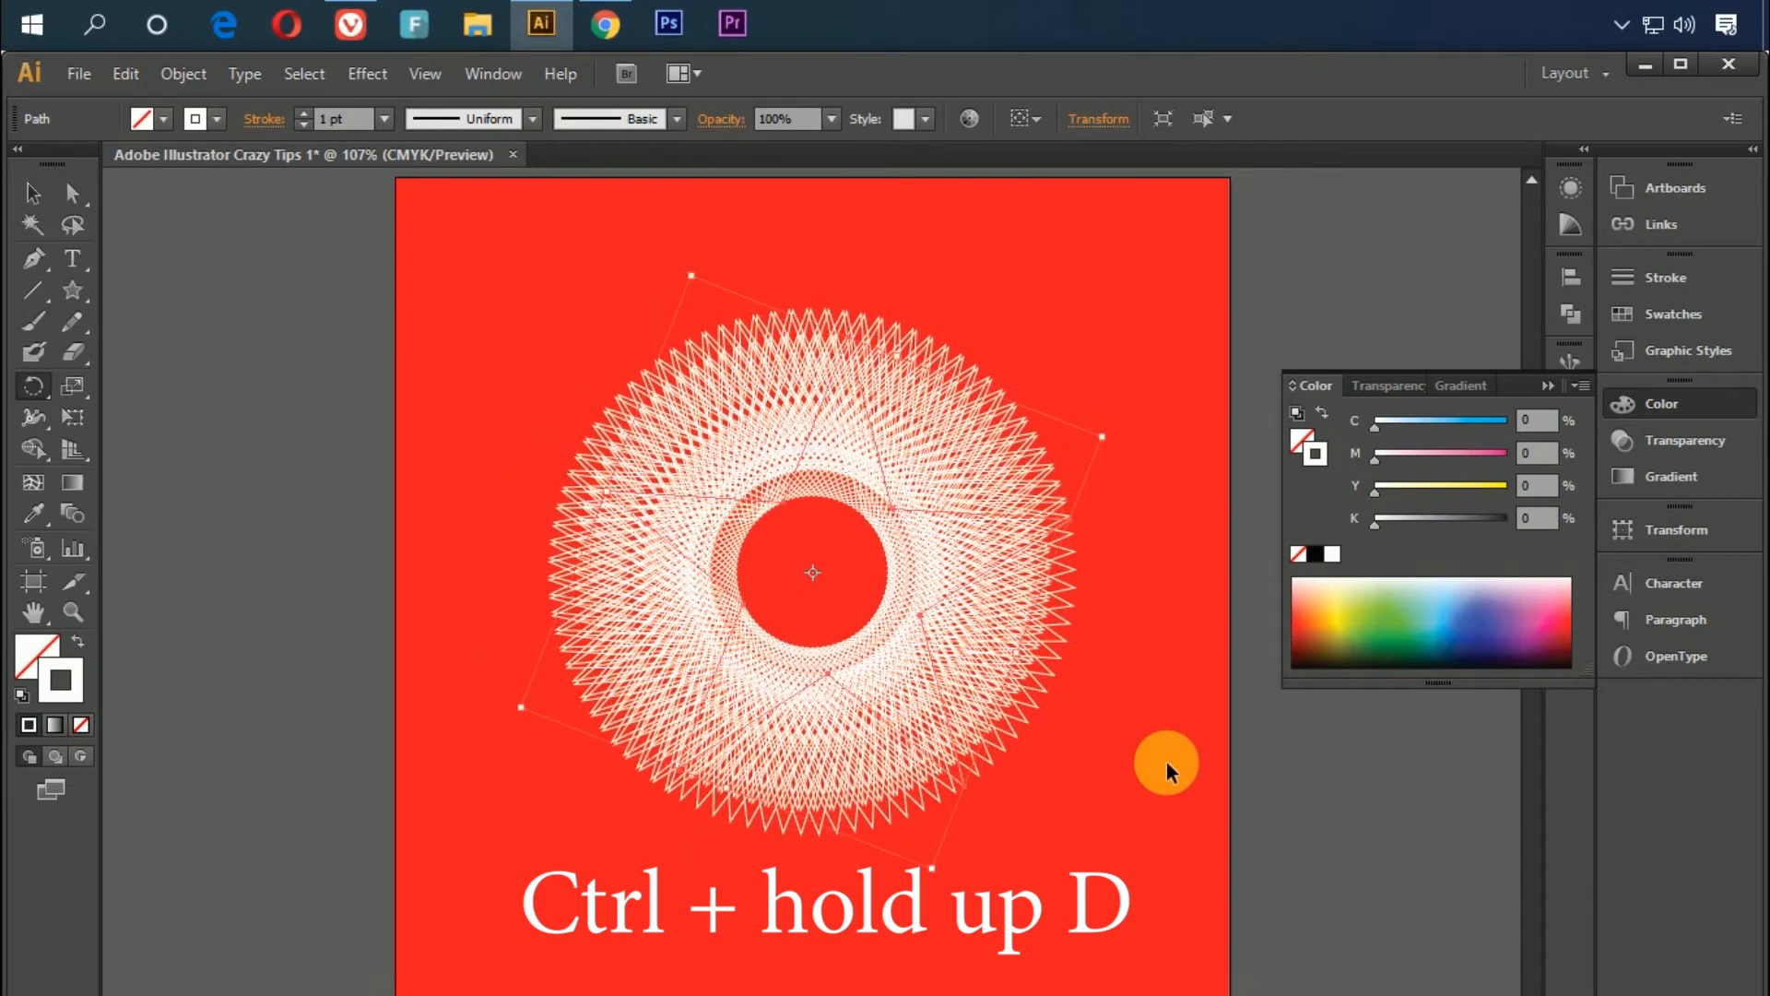
key(ctrl+d)
key(ctrl+d)
key(ctrl+d)
key(ctrl+d)
key(ctrl+d)
key(ctrl+d)
key(ctrl+d)
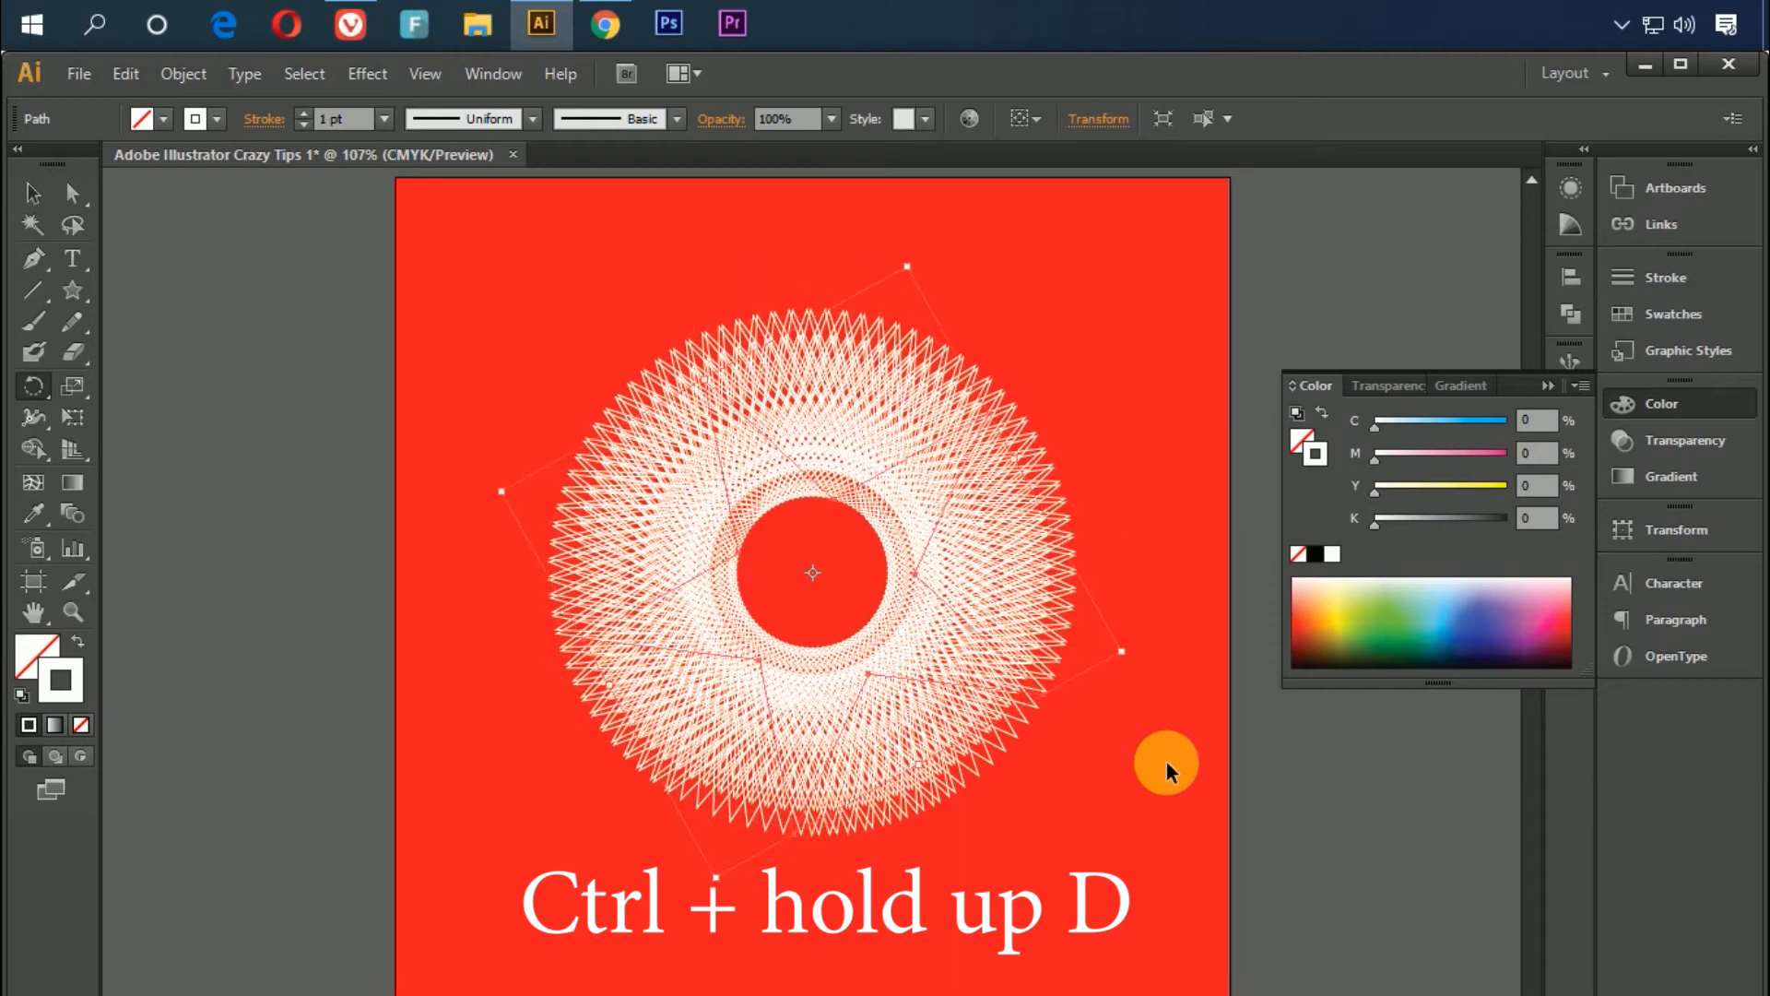
key(ctrl+d)
key(ctrl+d)
key(ctrl+d)
key(ctrl+d)
key(ctrl+d)
key(ctrl+d)
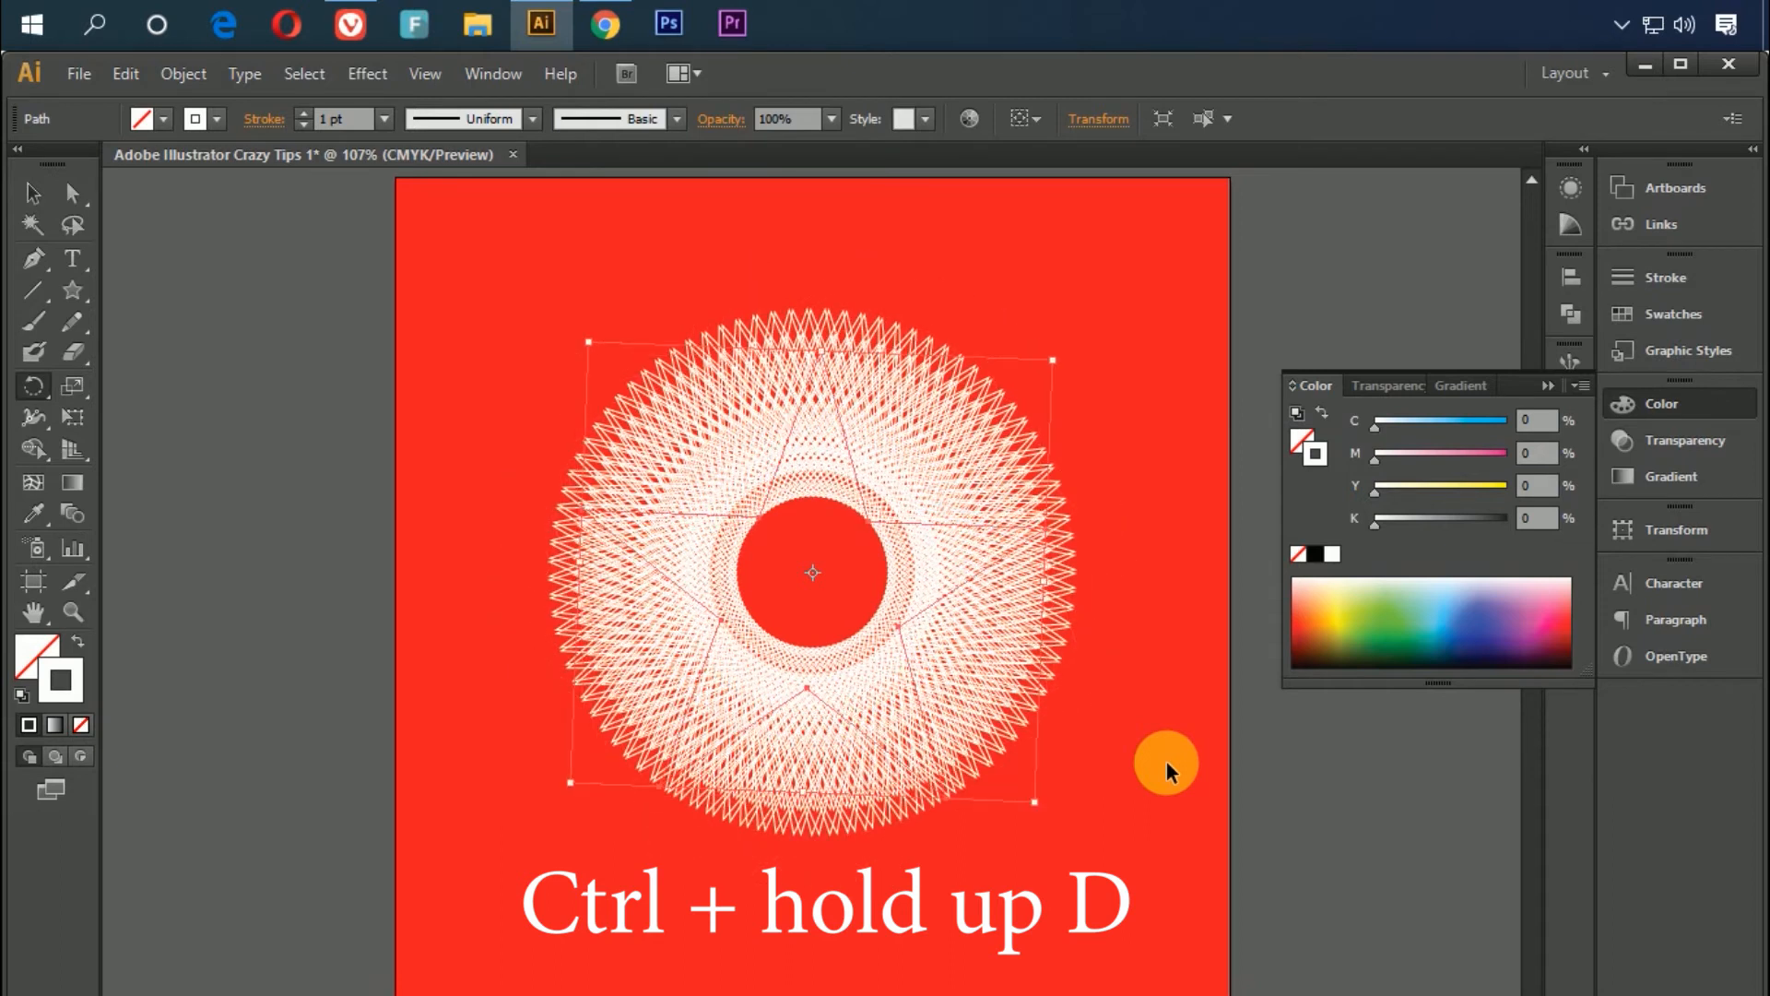
key(ctrl+d)
key(ctrl+d)
key(ctrl+d)
key(ctrl+d)
key(ctrl+d)
key(ctrl+d)
key(ctrl+d)
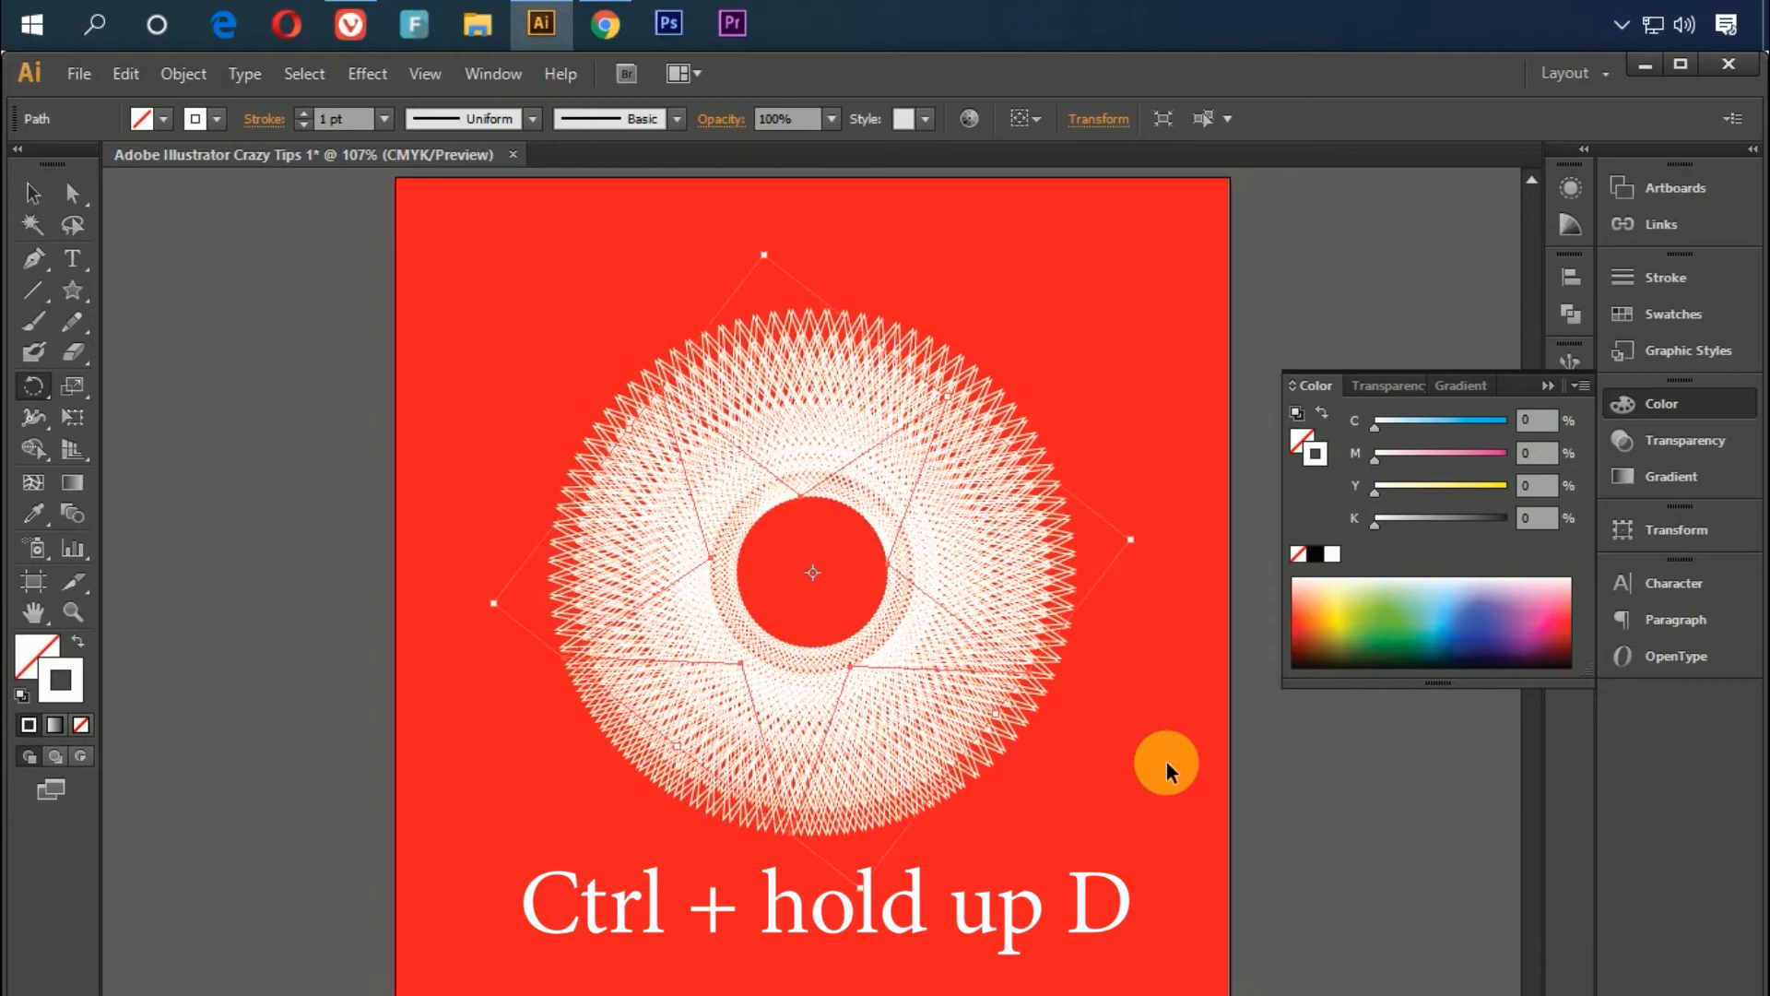
key(ctrl+d)
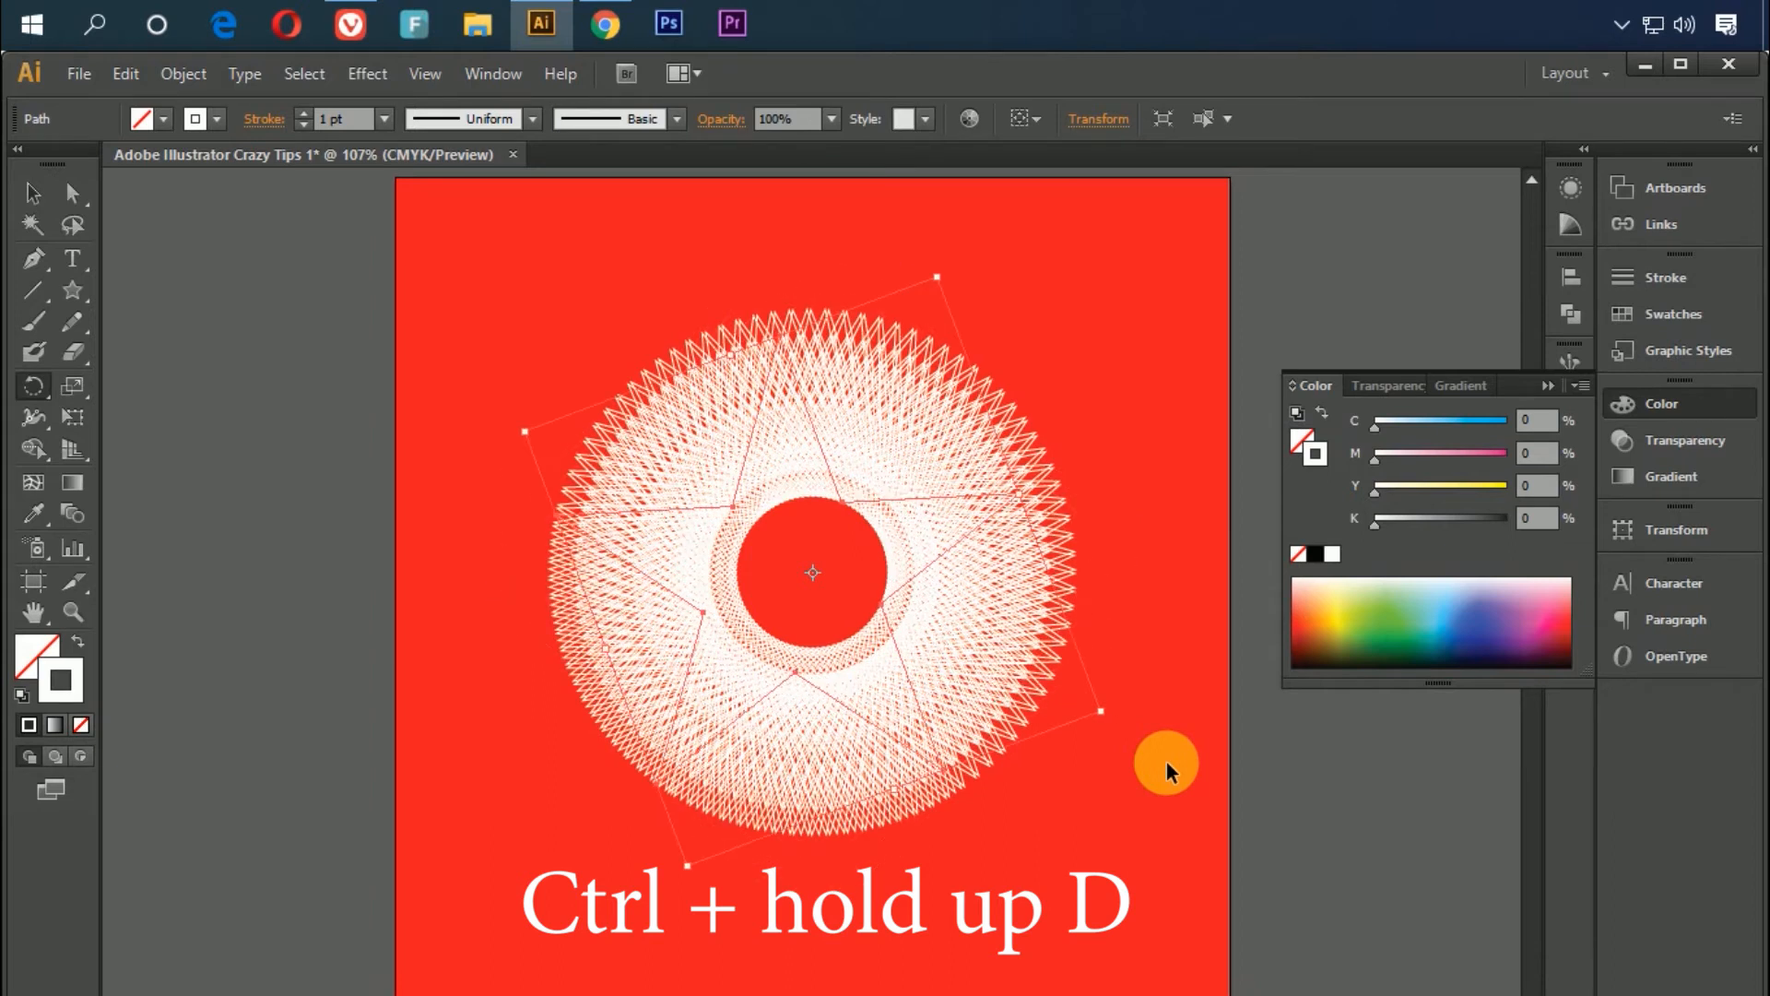
click(41, 198)
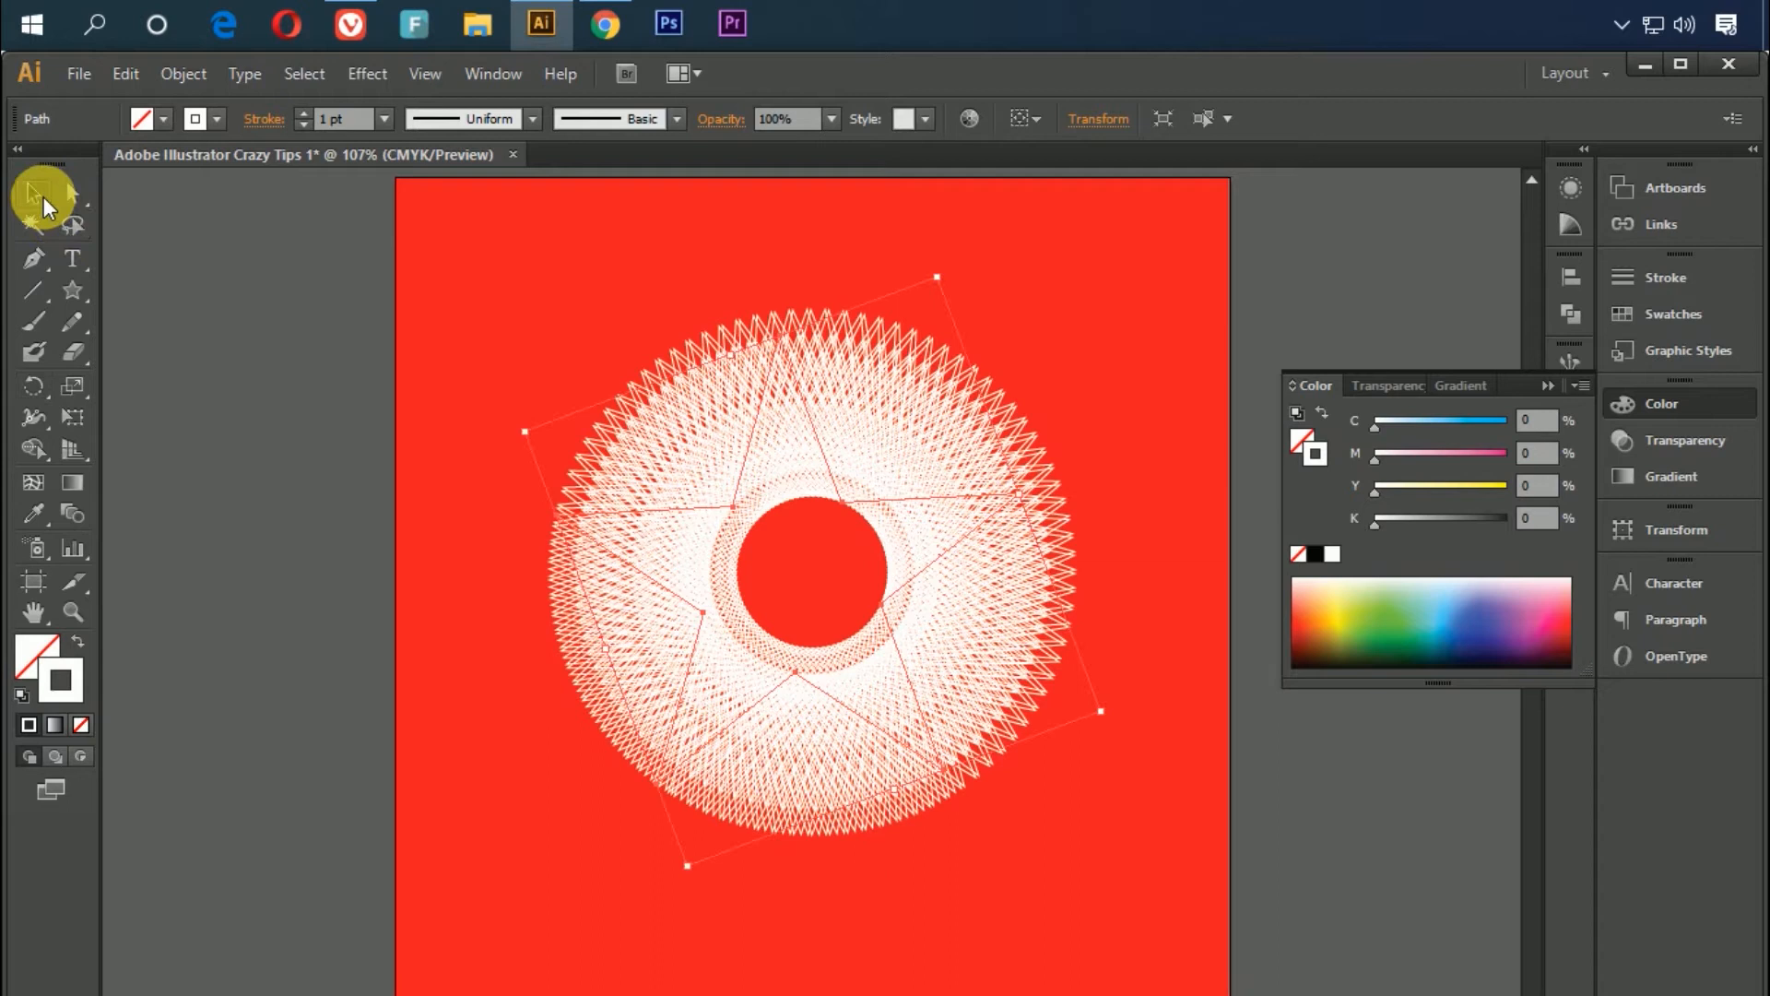
click(550, 353)
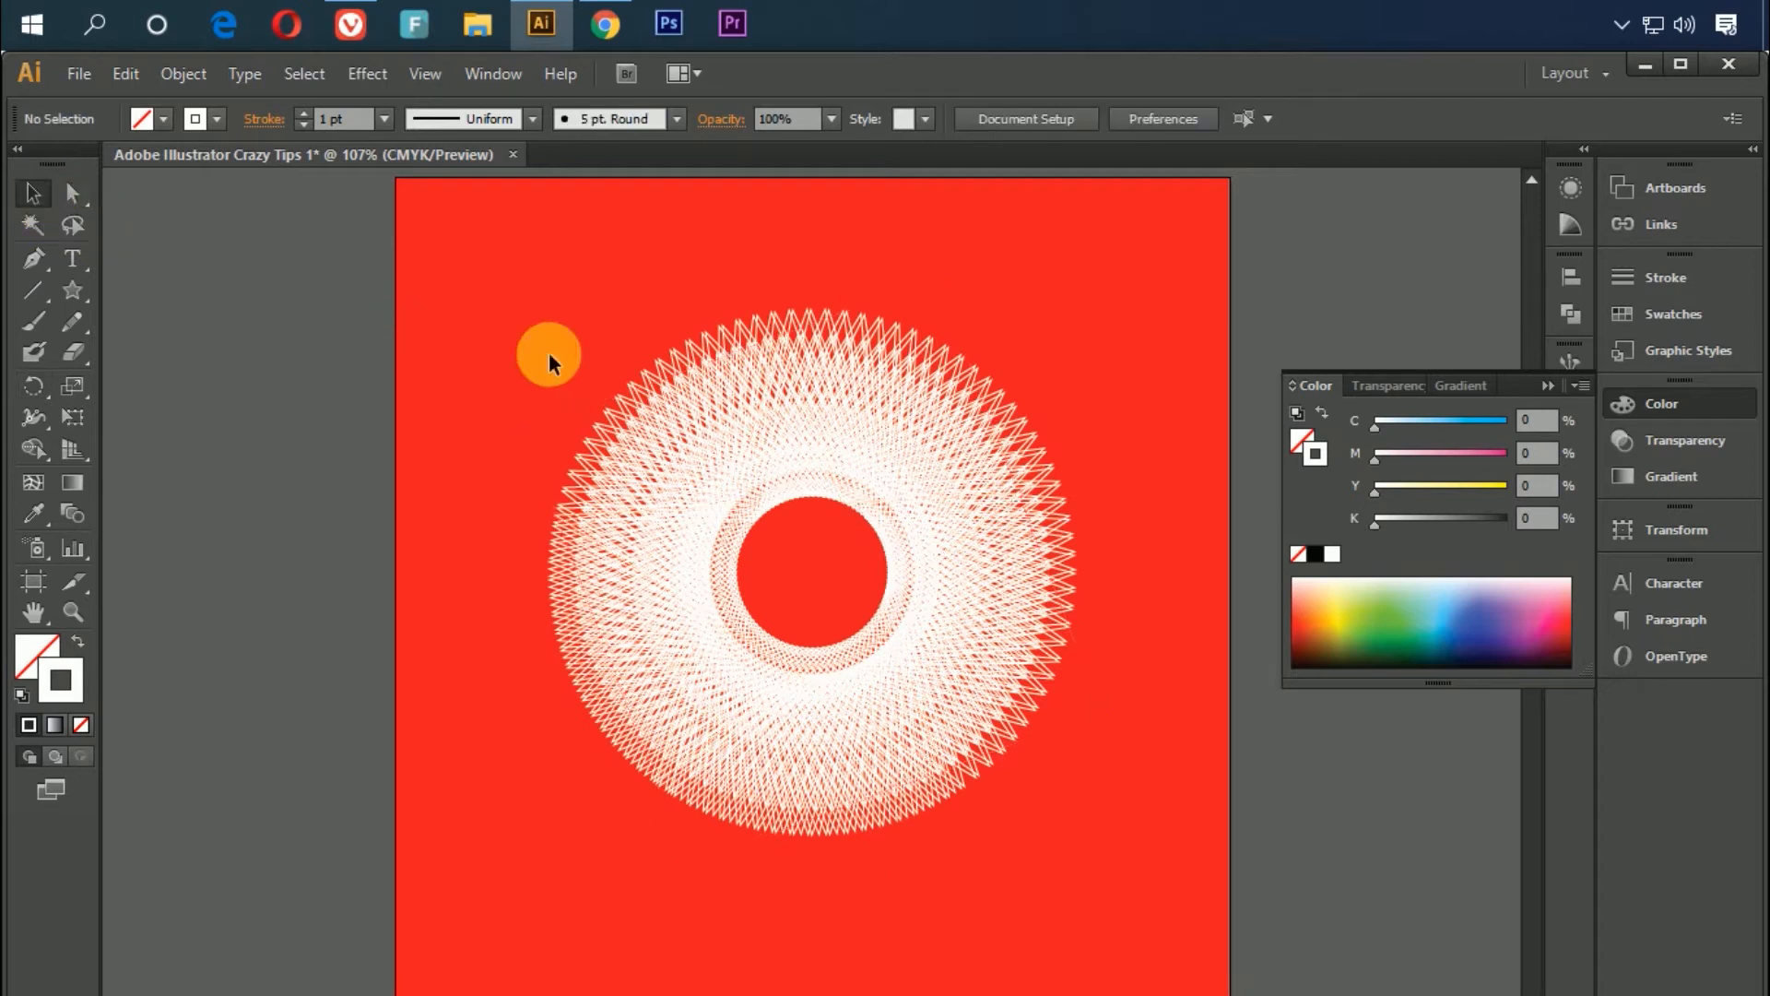
Select all the star copies and apply the White, Black gradient to their strokes with the type set to Radial
key(ctrl+equal)
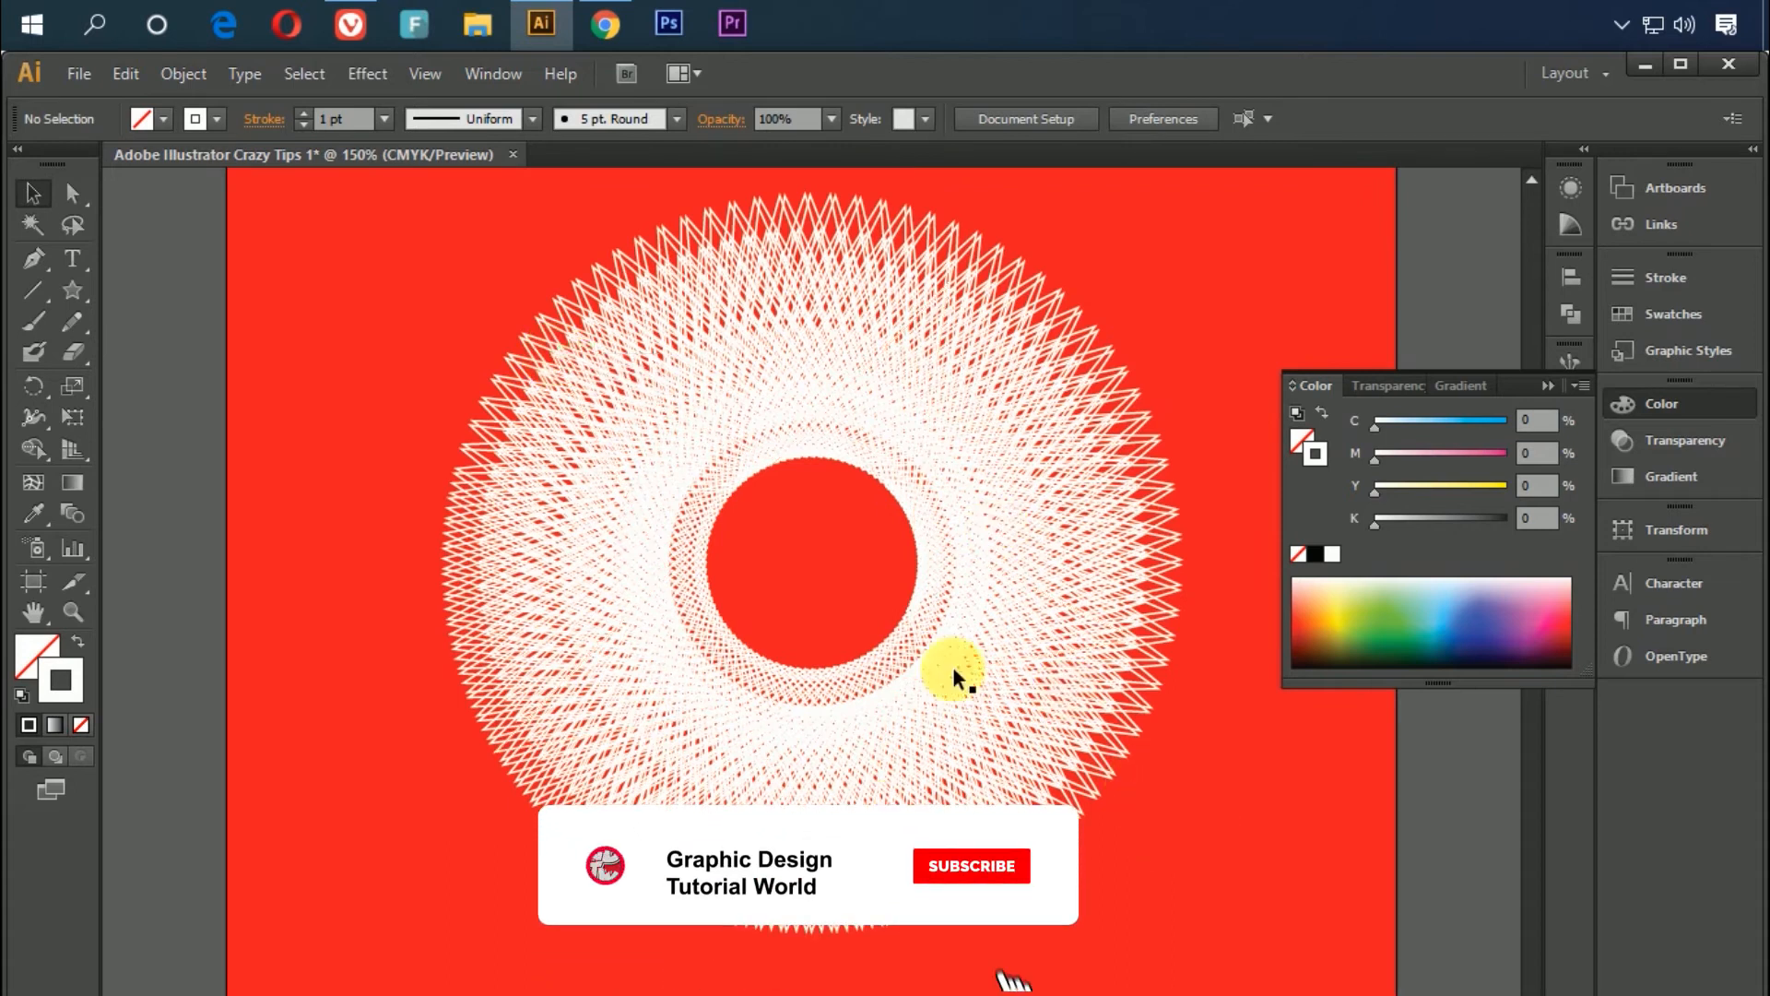
drag(406, 242, 1170, 851)
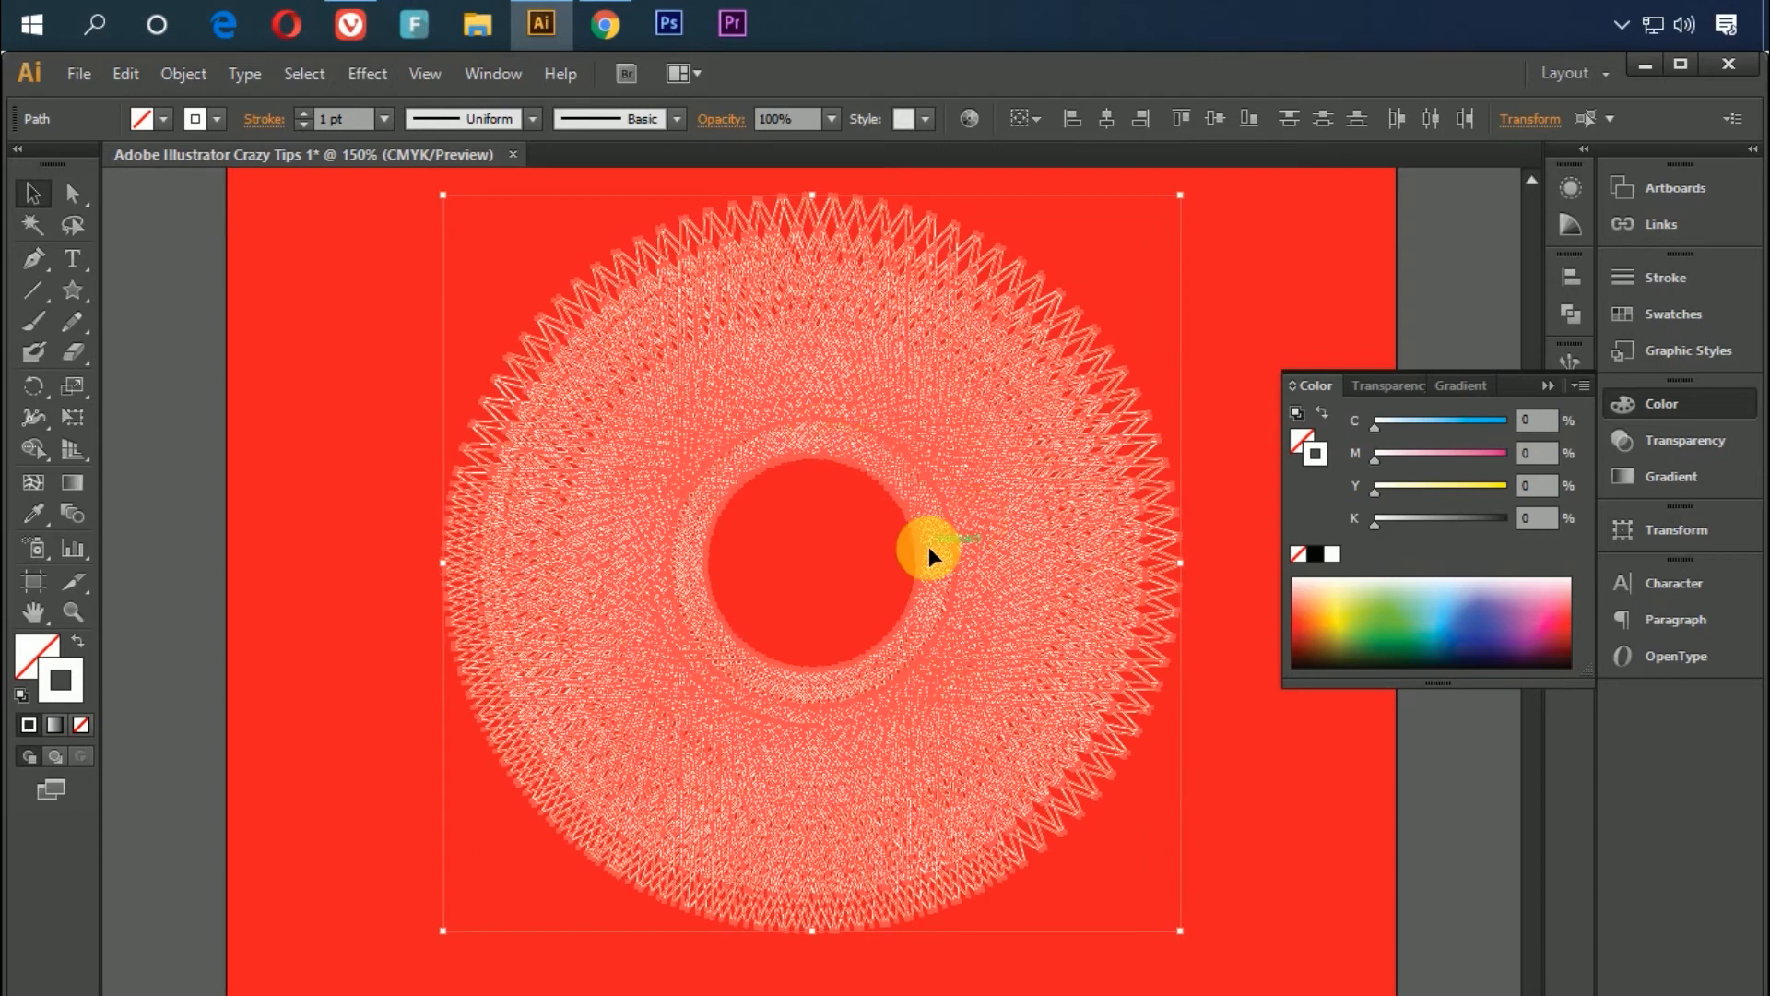
click(1680, 403)
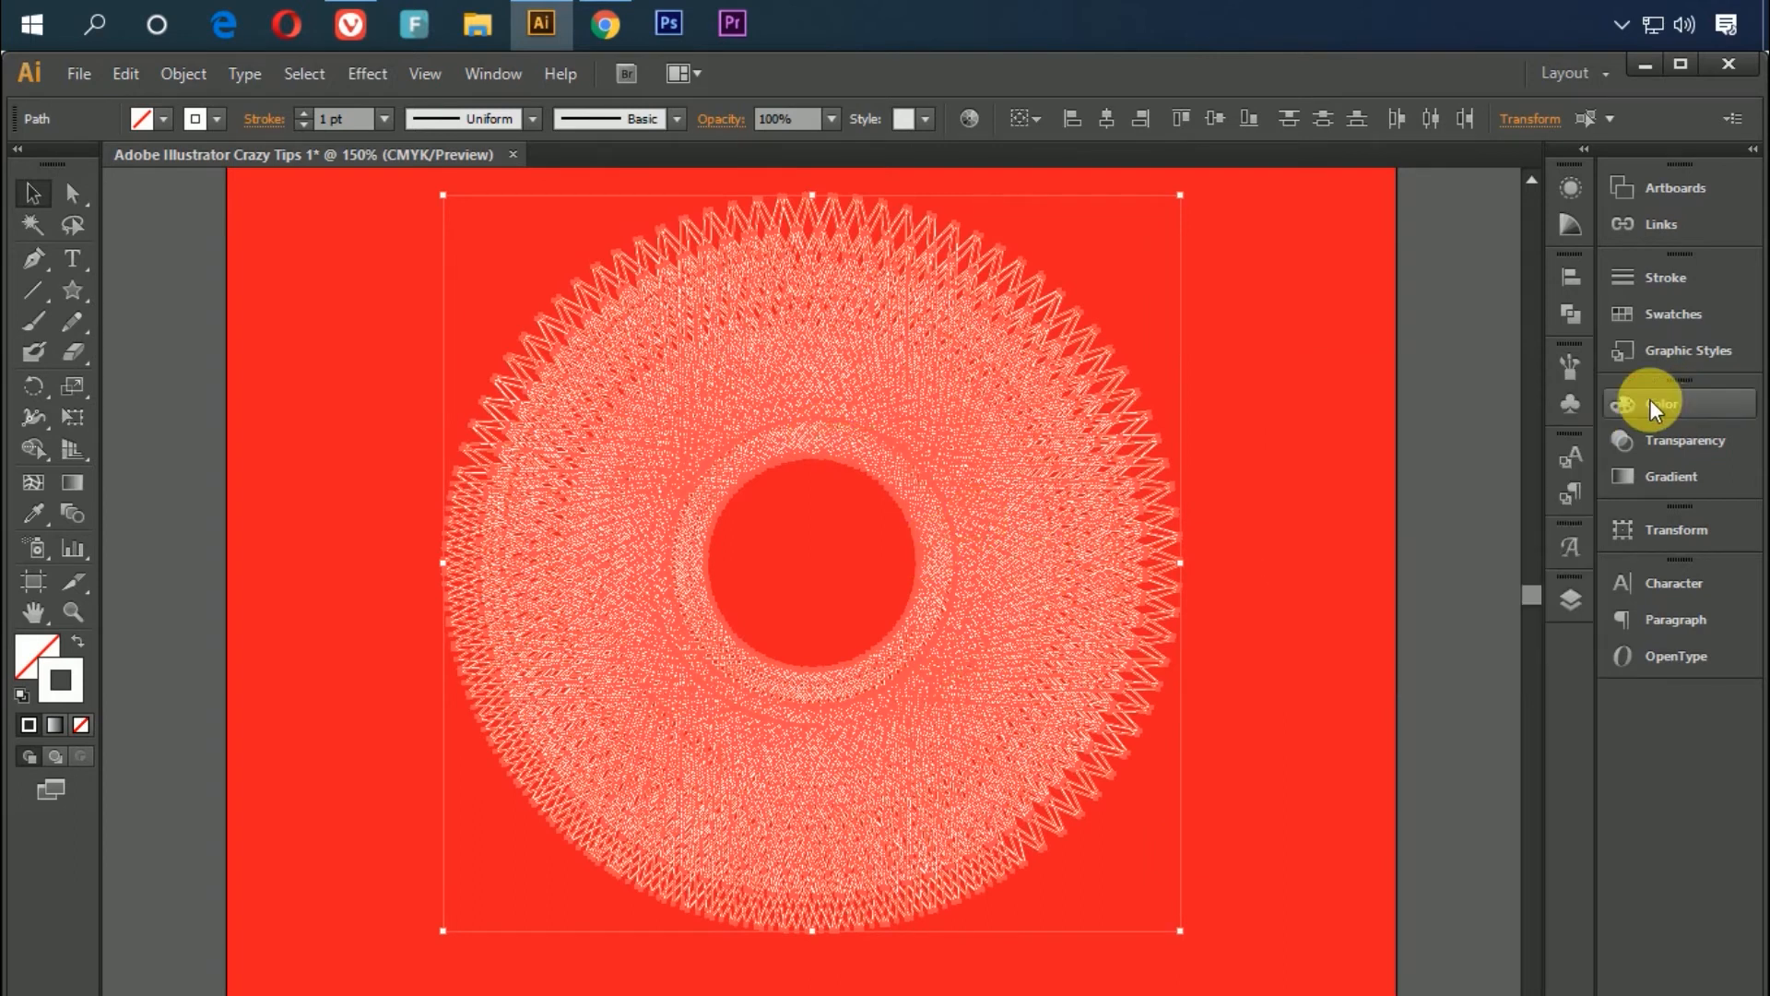
click(1658, 476)
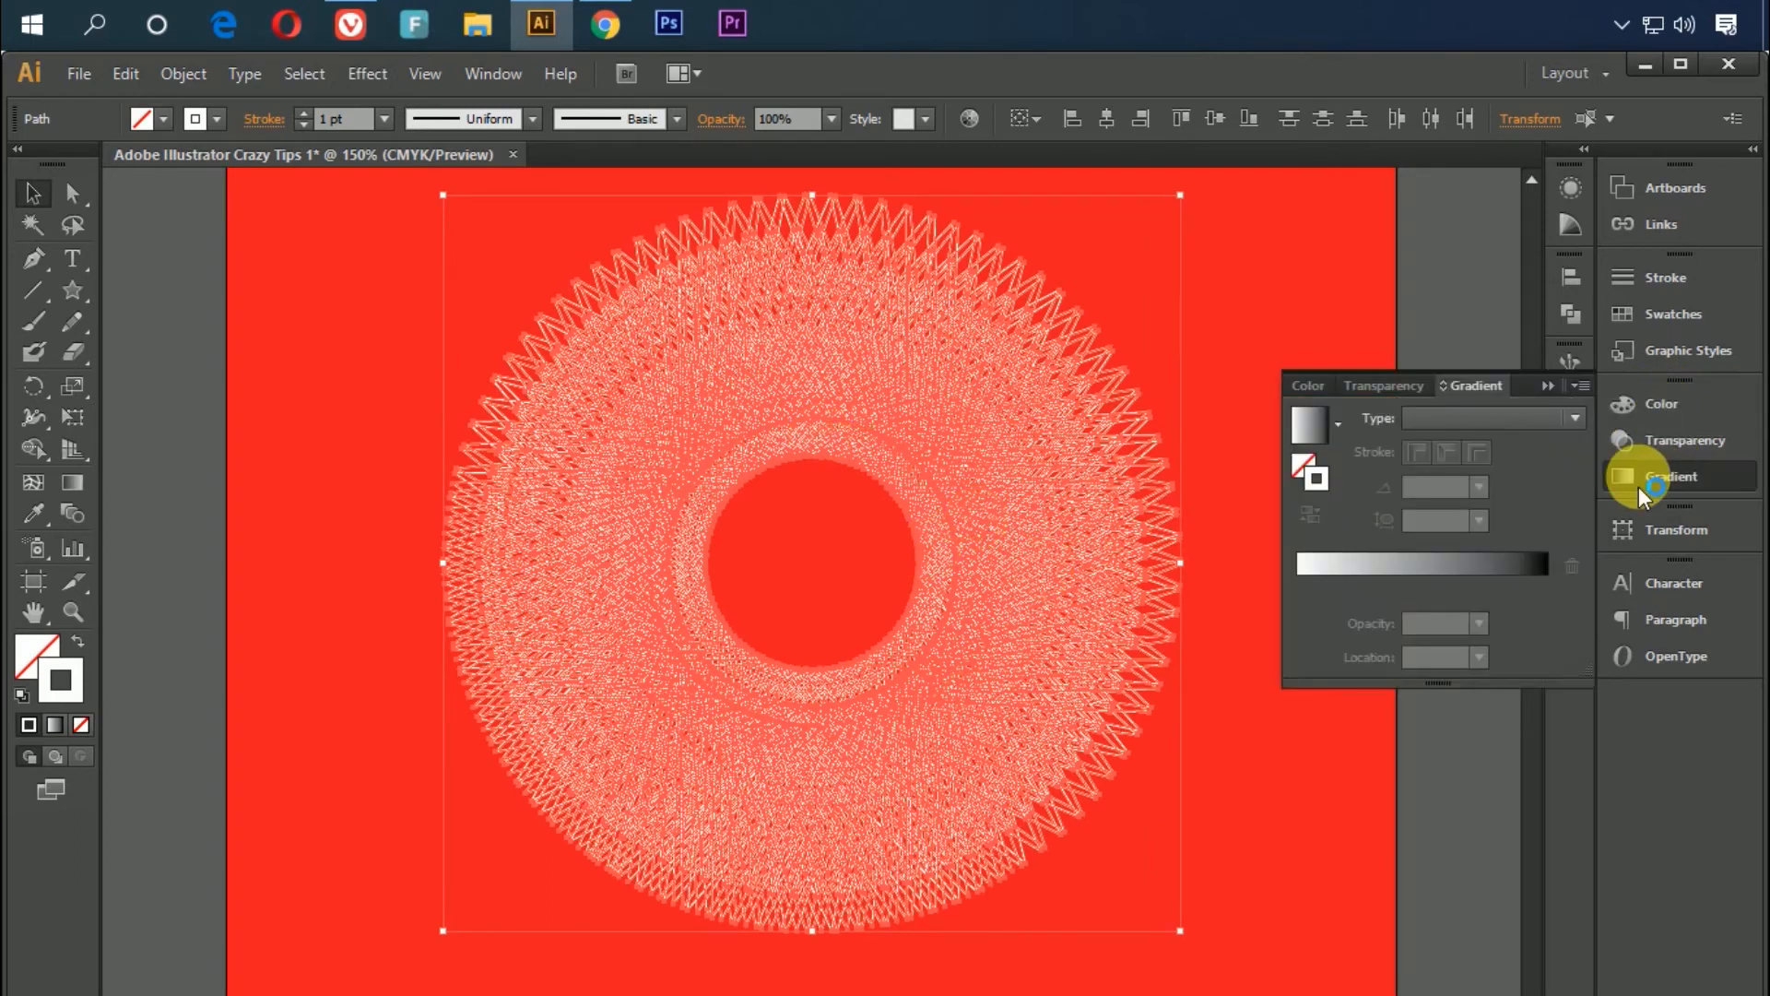
click(1339, 422)
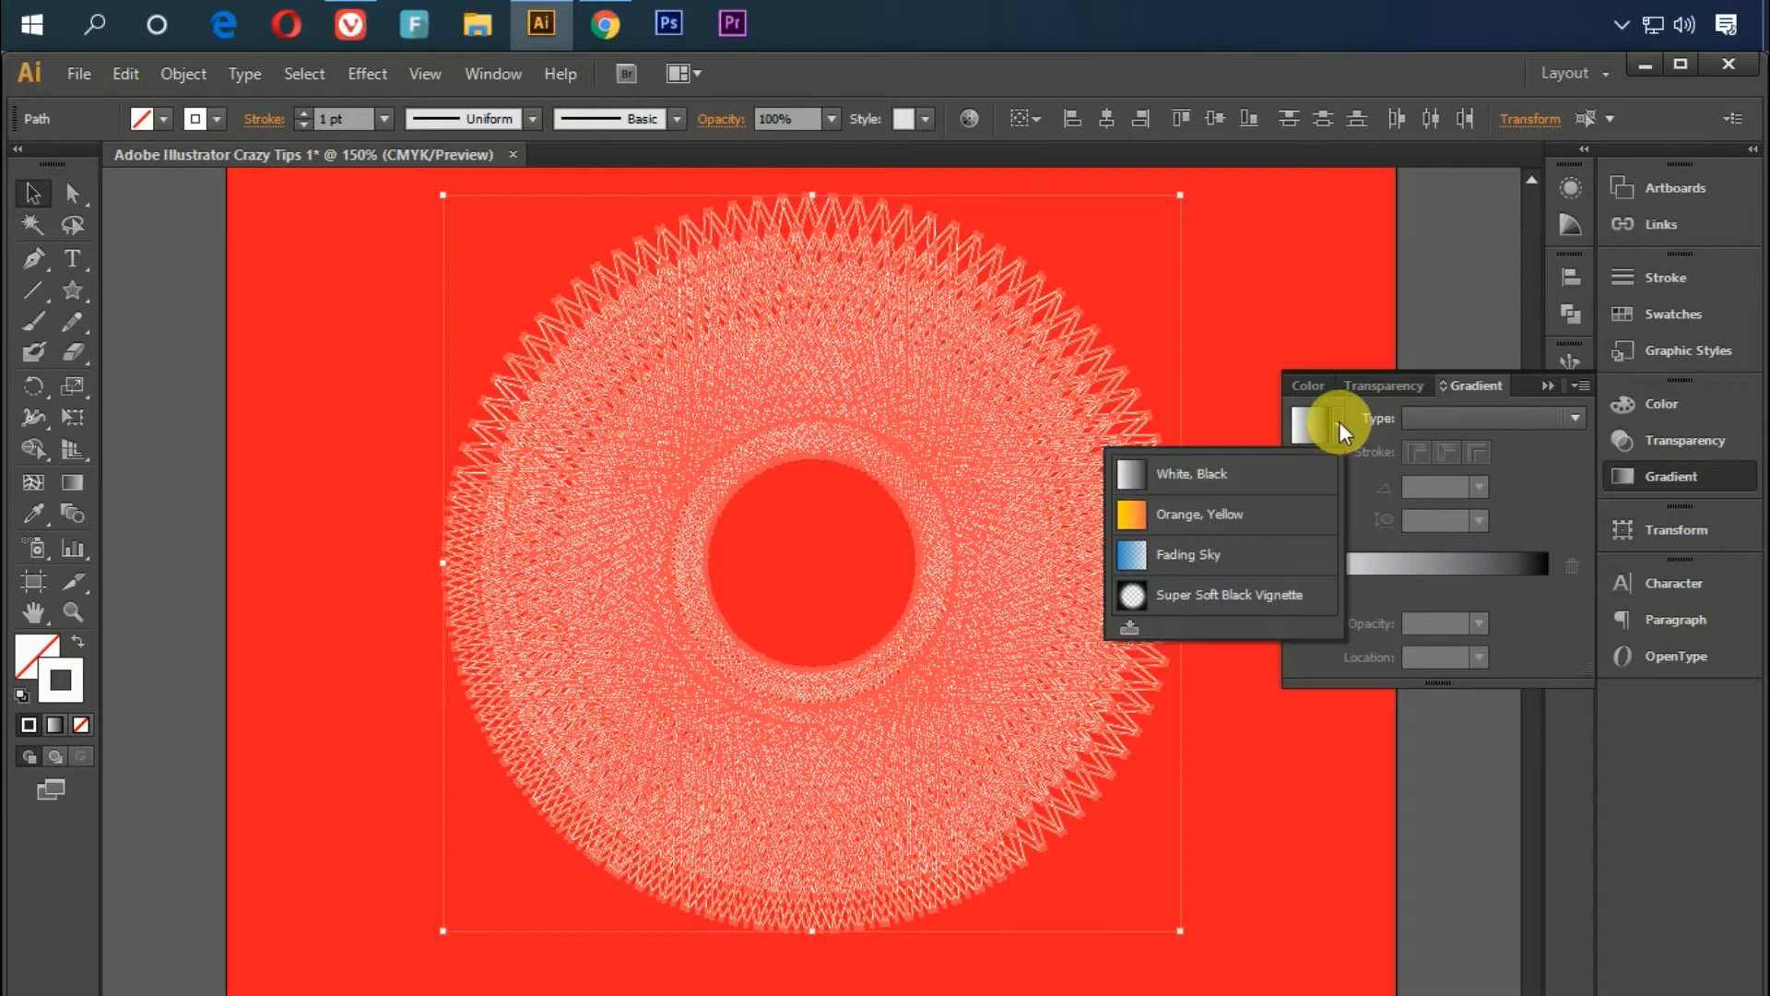
click(1189, 475)
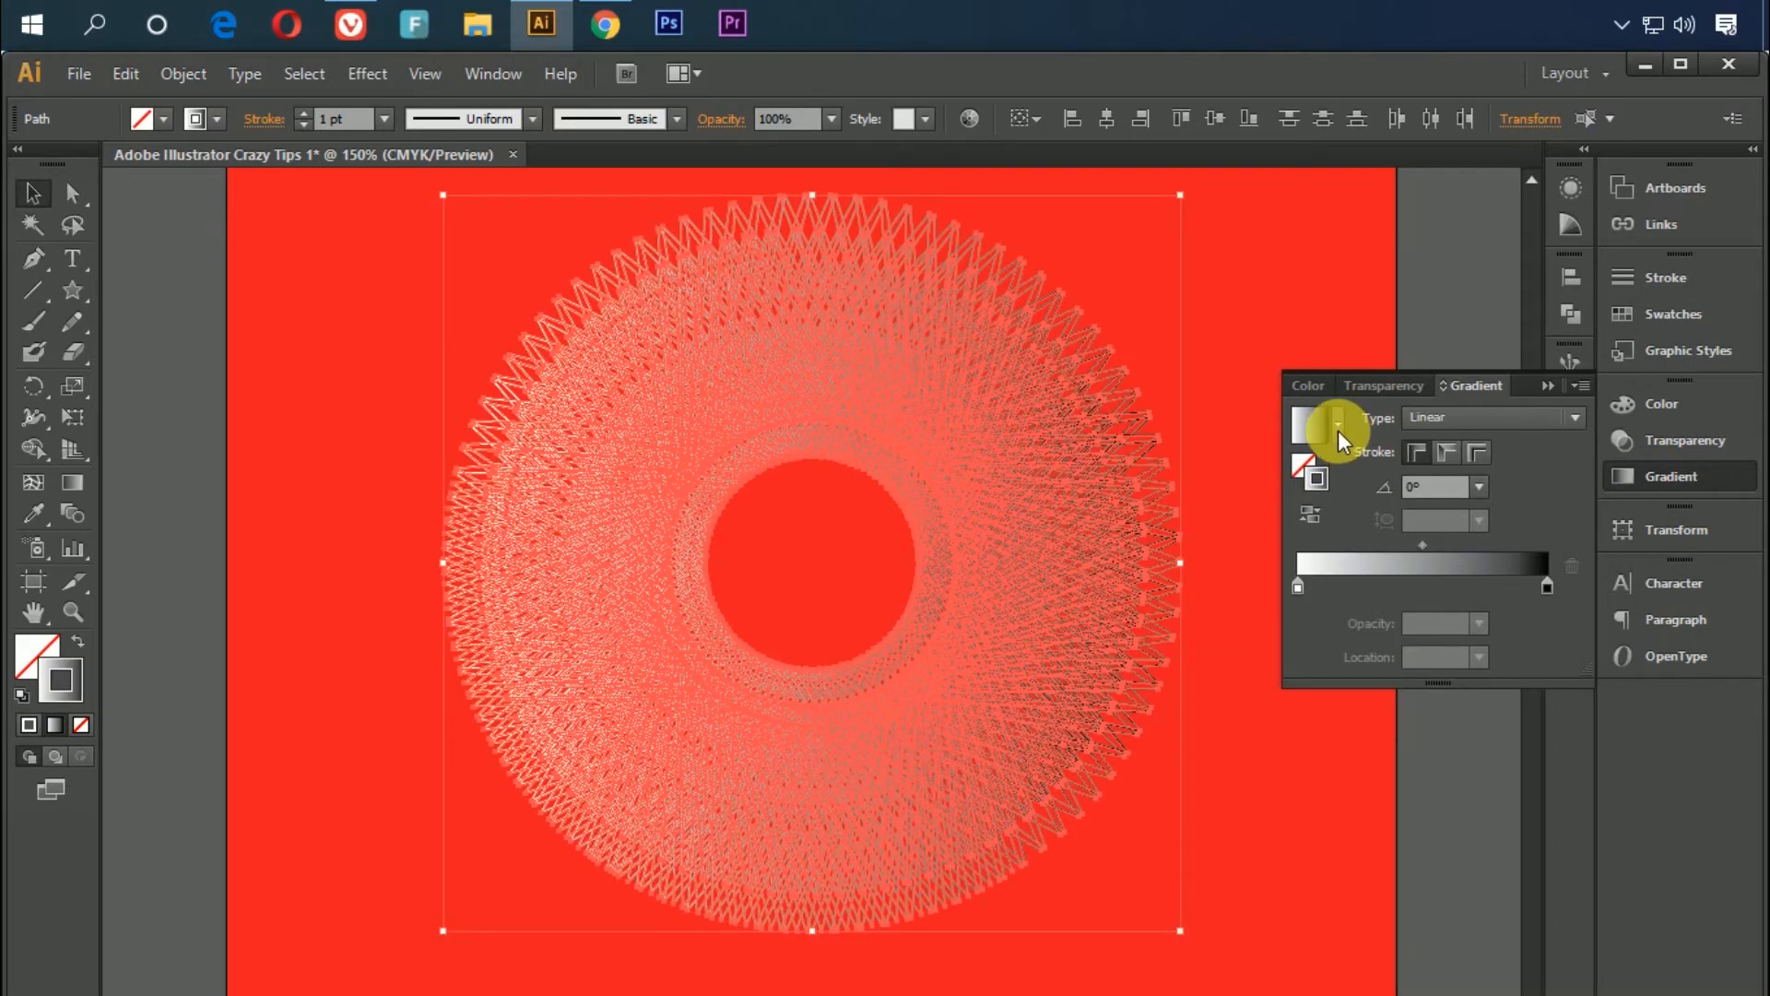
click(1559, 416)
click(1501, 468)
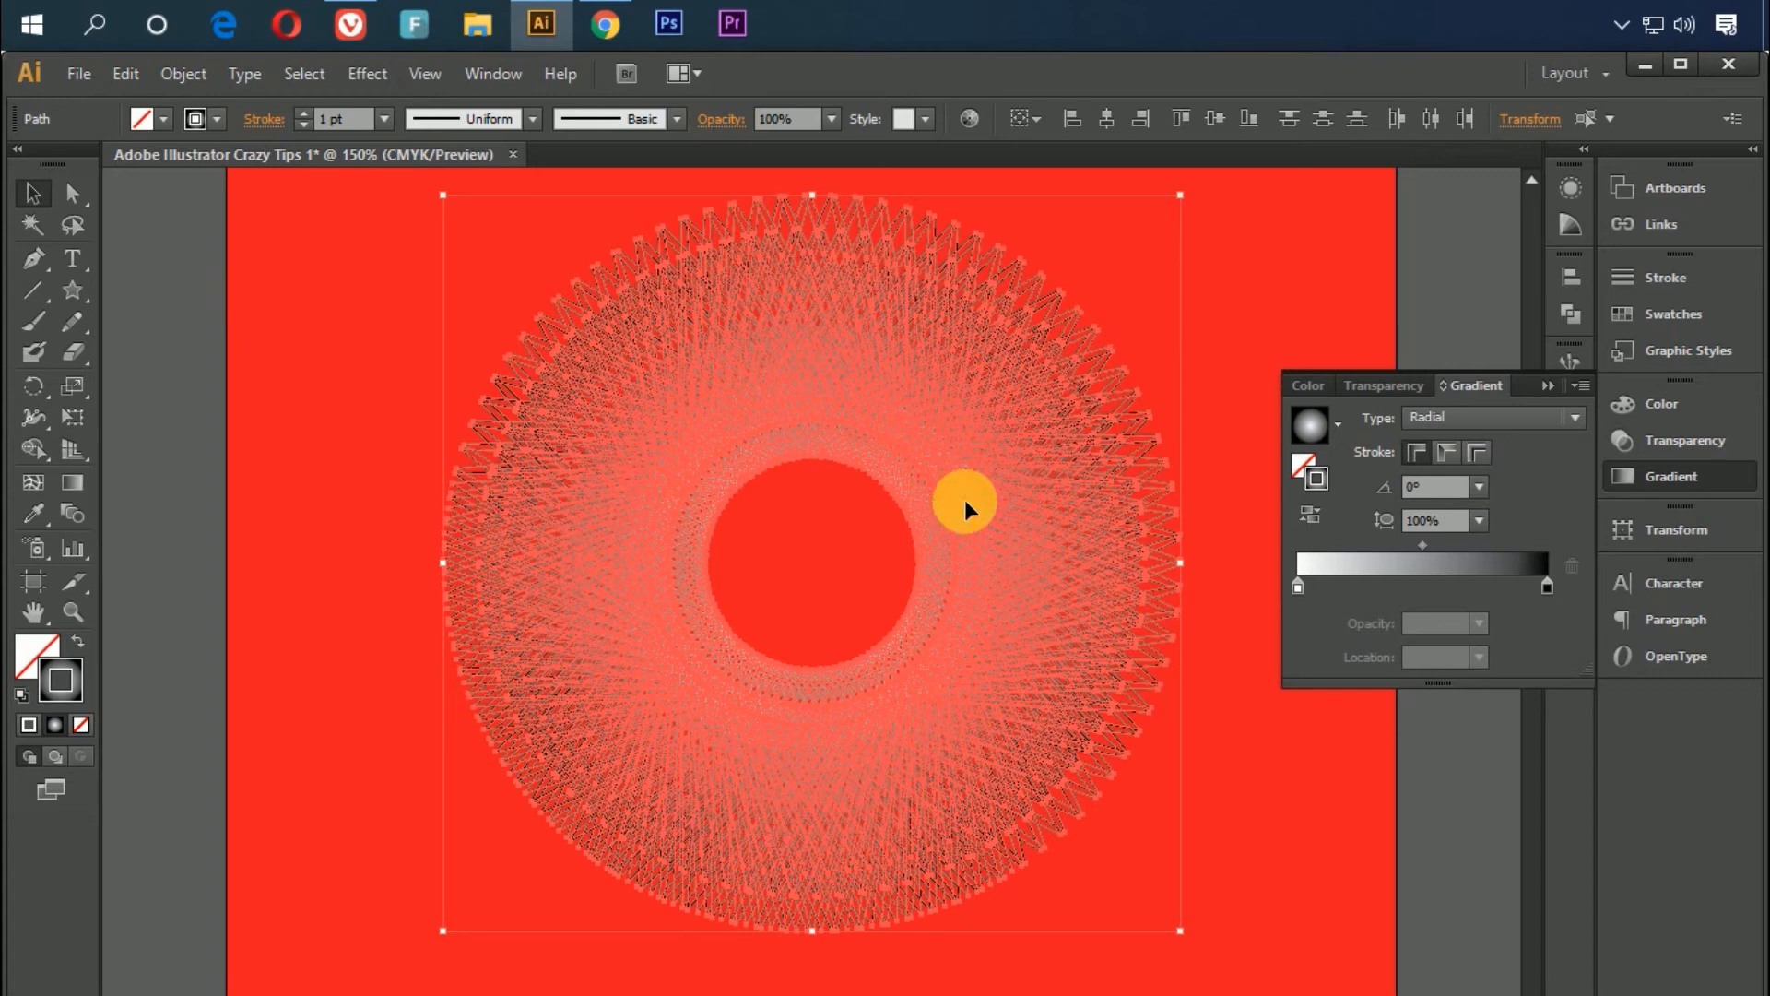
Change the gradient's white starting color stop to yellow by setting Y to 100%
click(1549, 585)
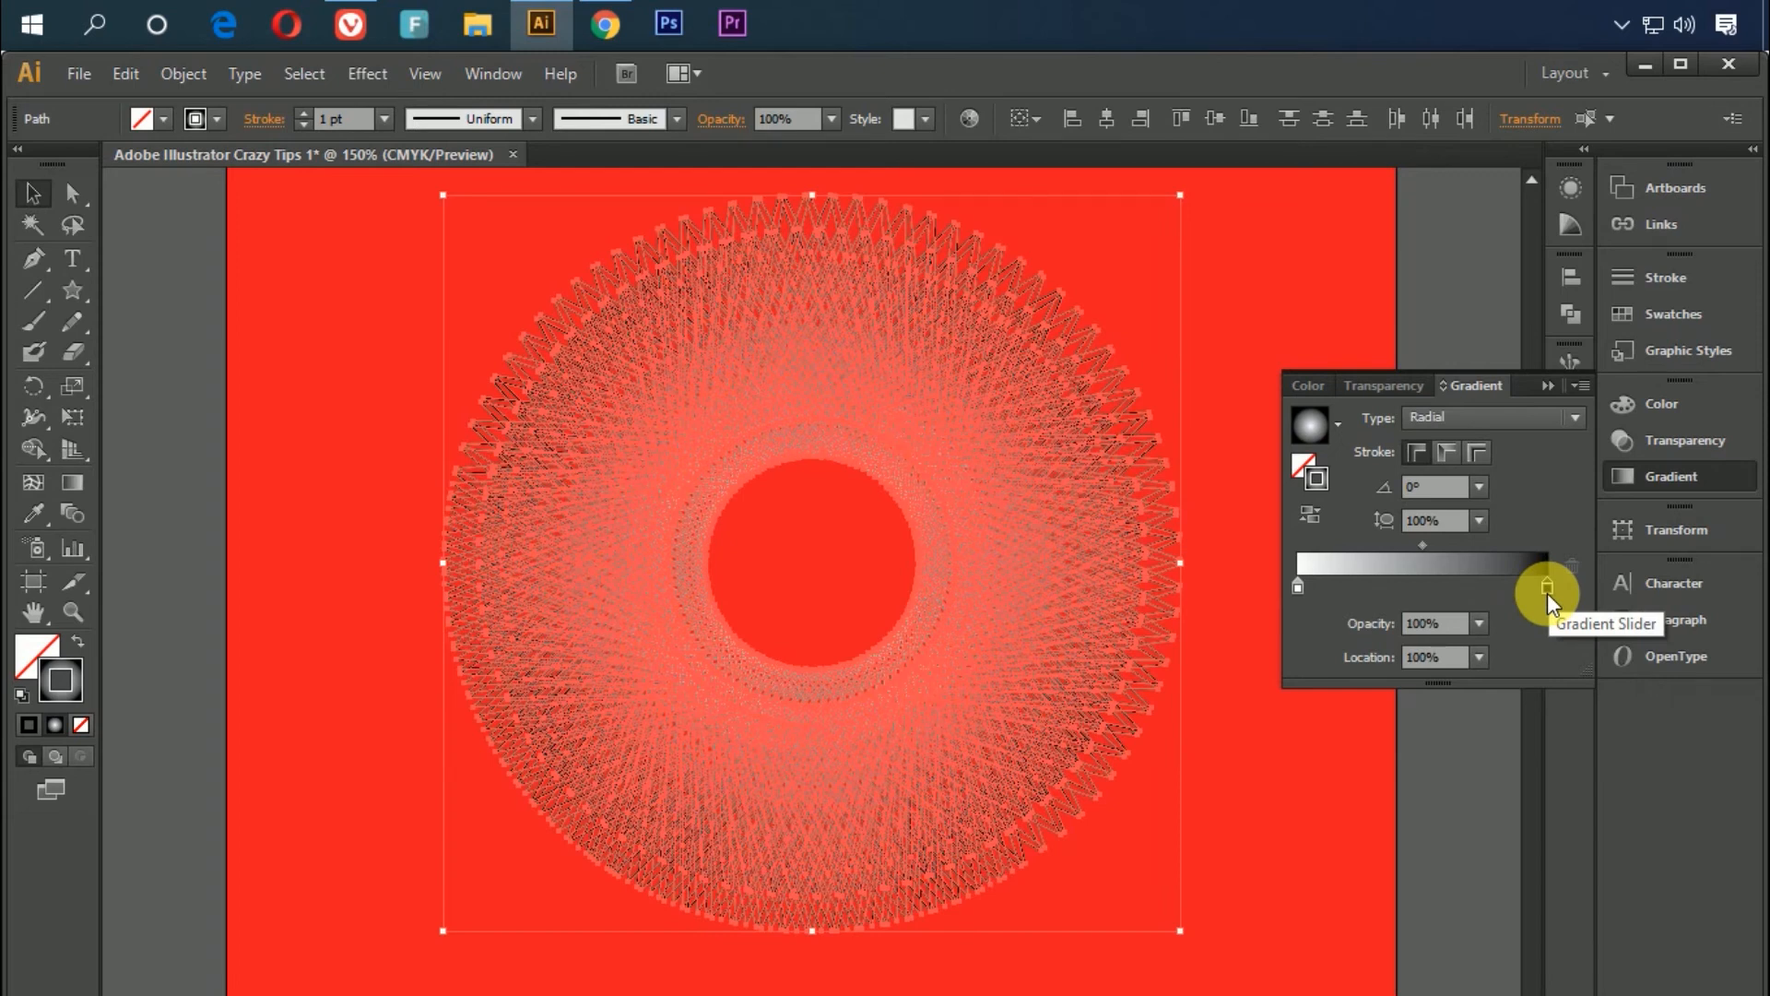
click(1295, 586)
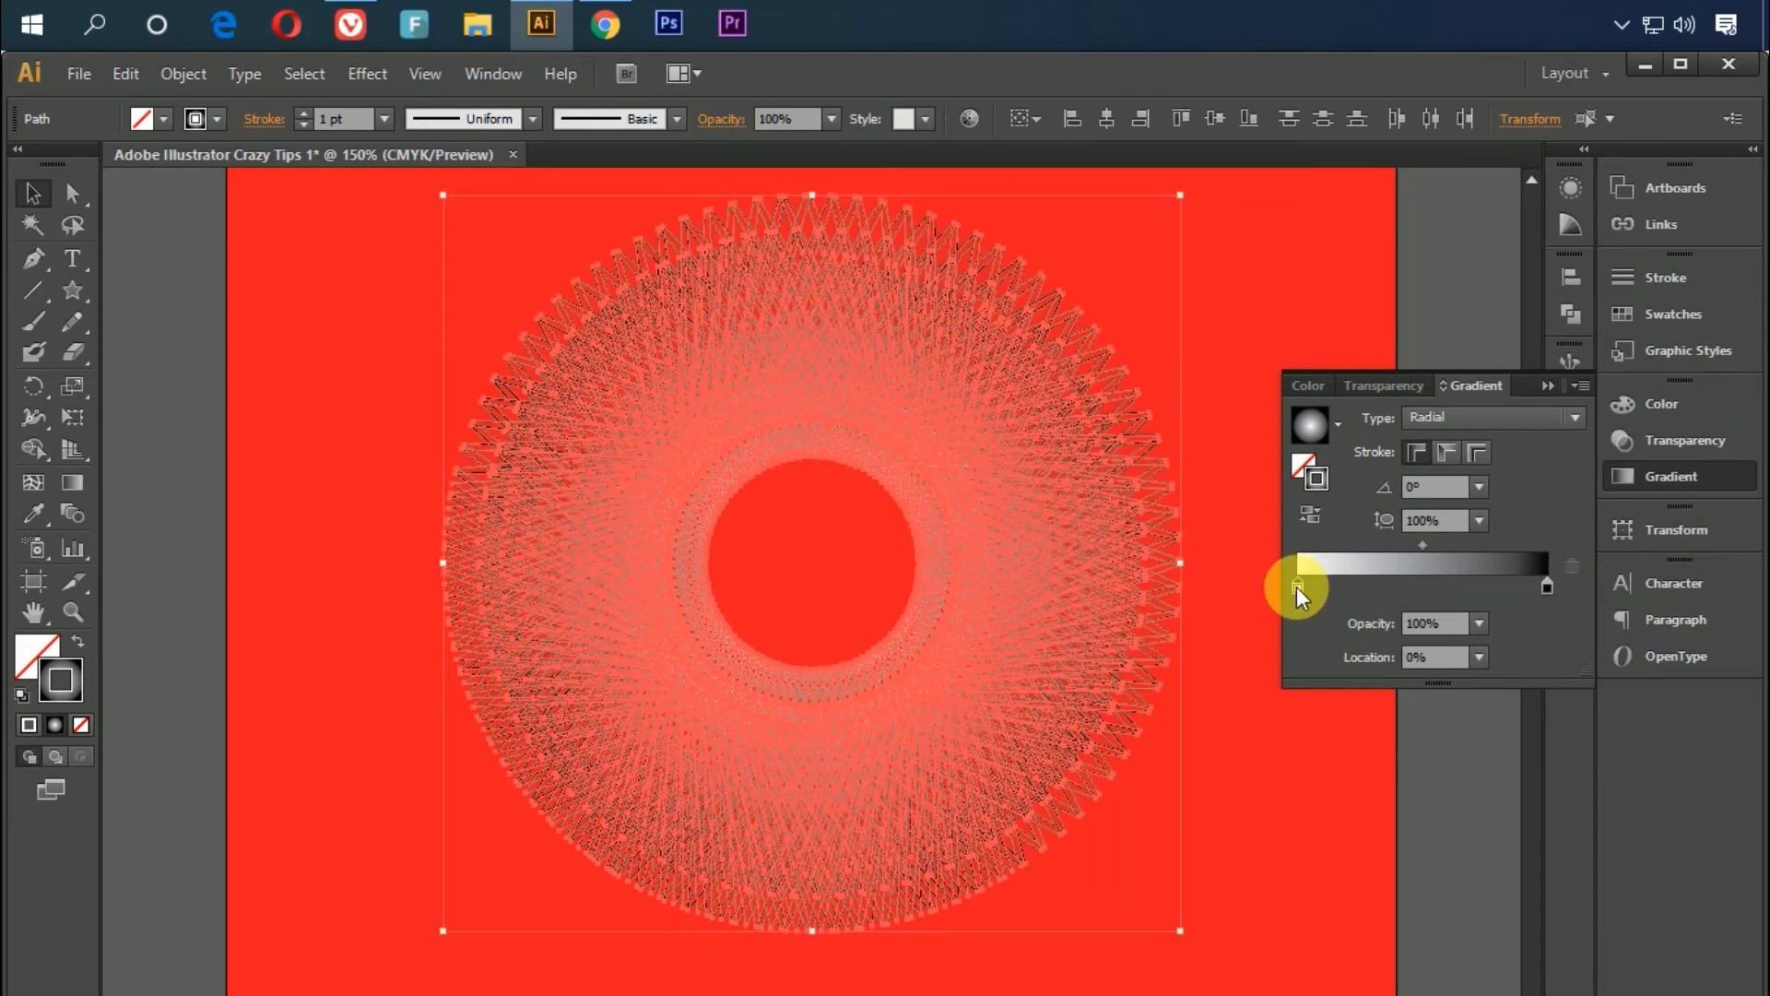
double_click(1297, 587)
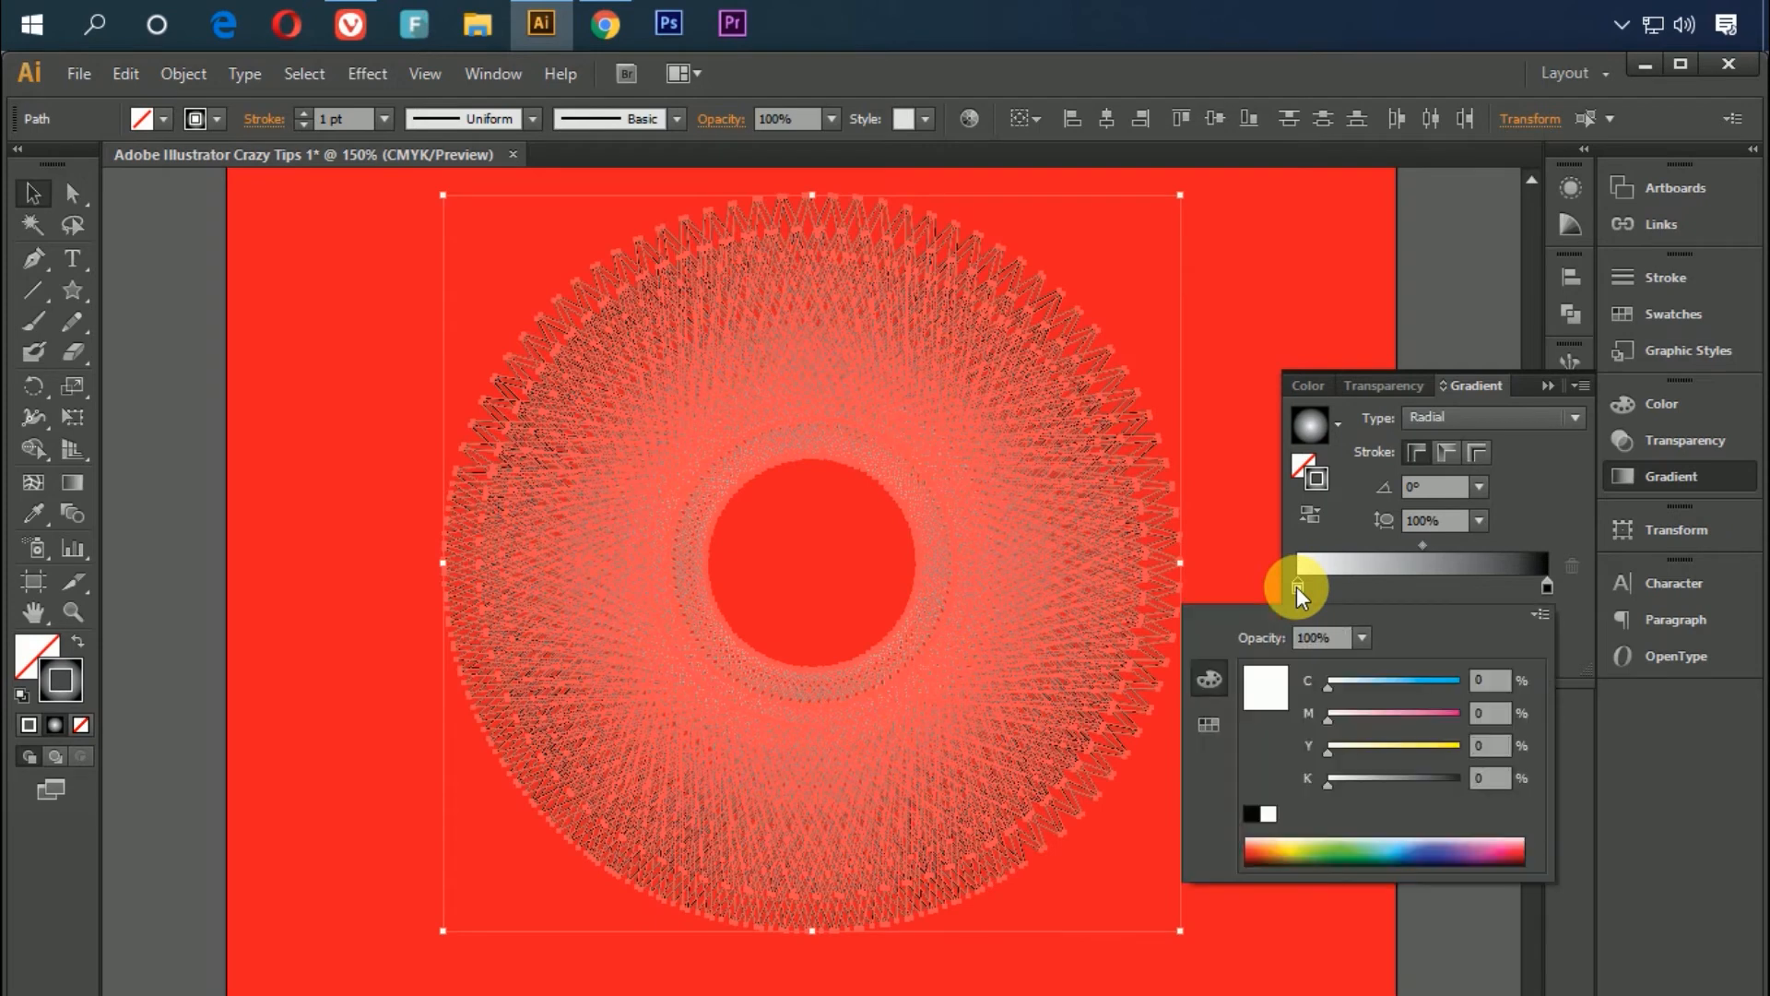
drag(1397, 745, 1502, 745)
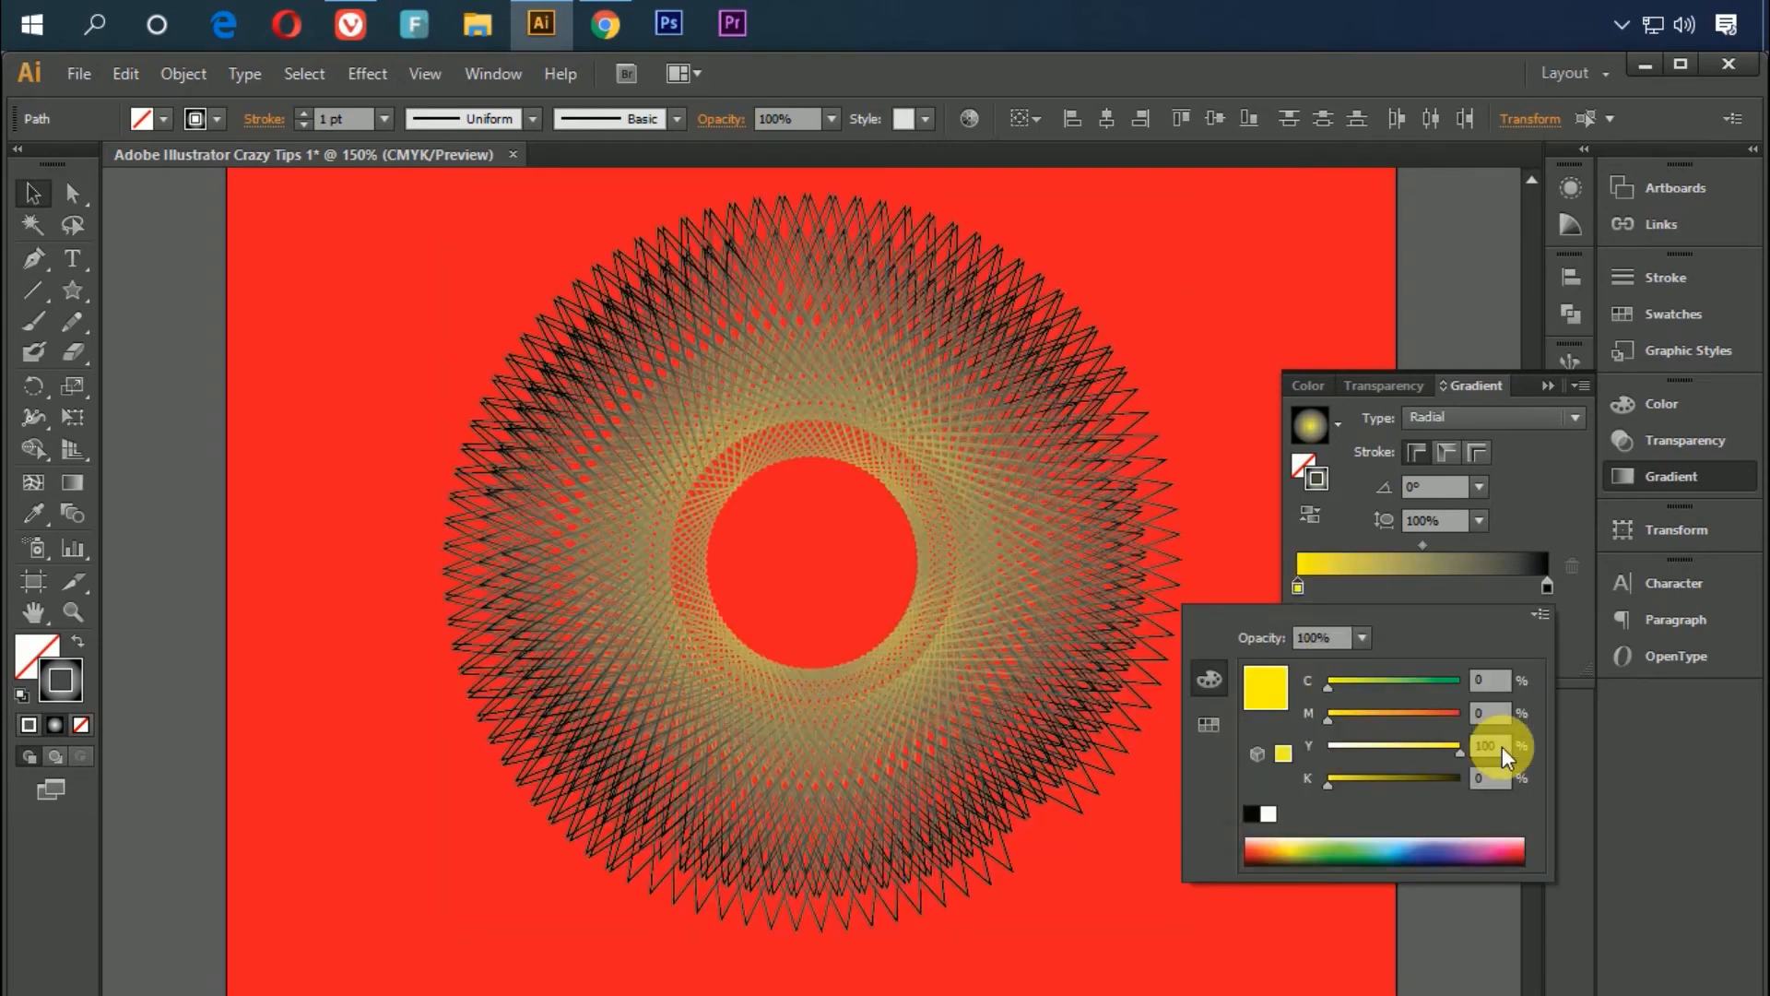
Change the gradient's black end color stop to white by setting K to 0%
click(1549, 584)
click(1549, 584)
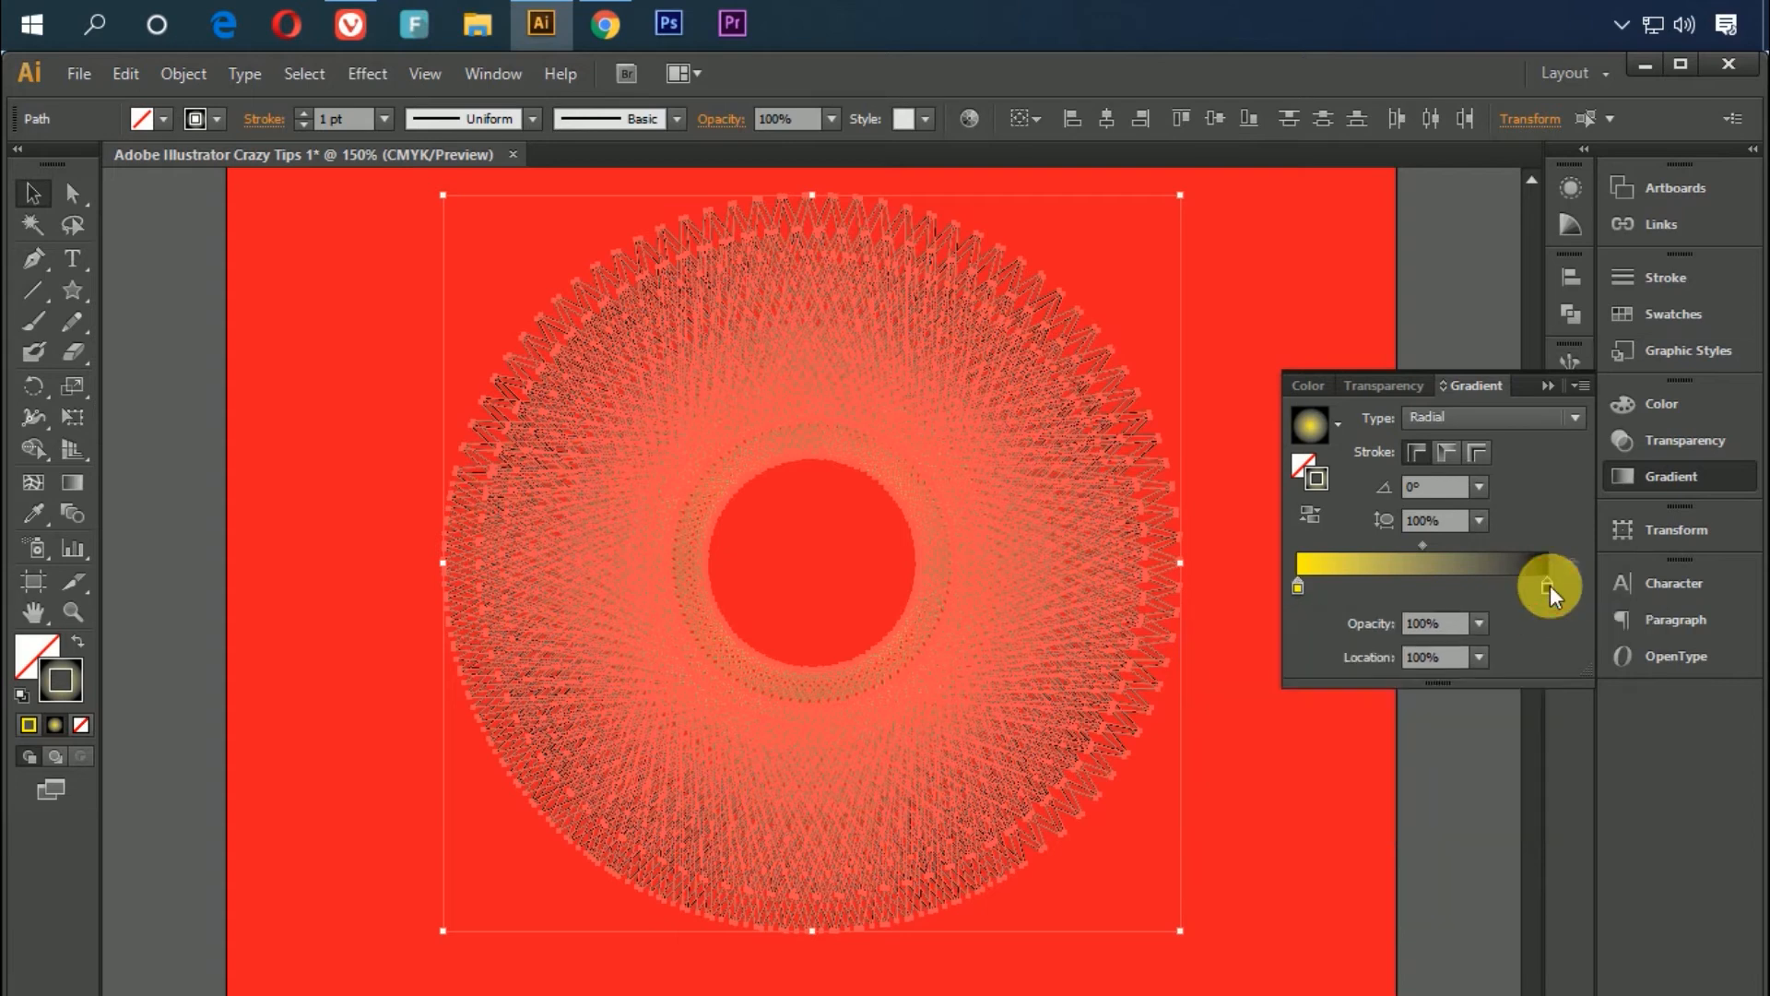
double_click(1549, 584)
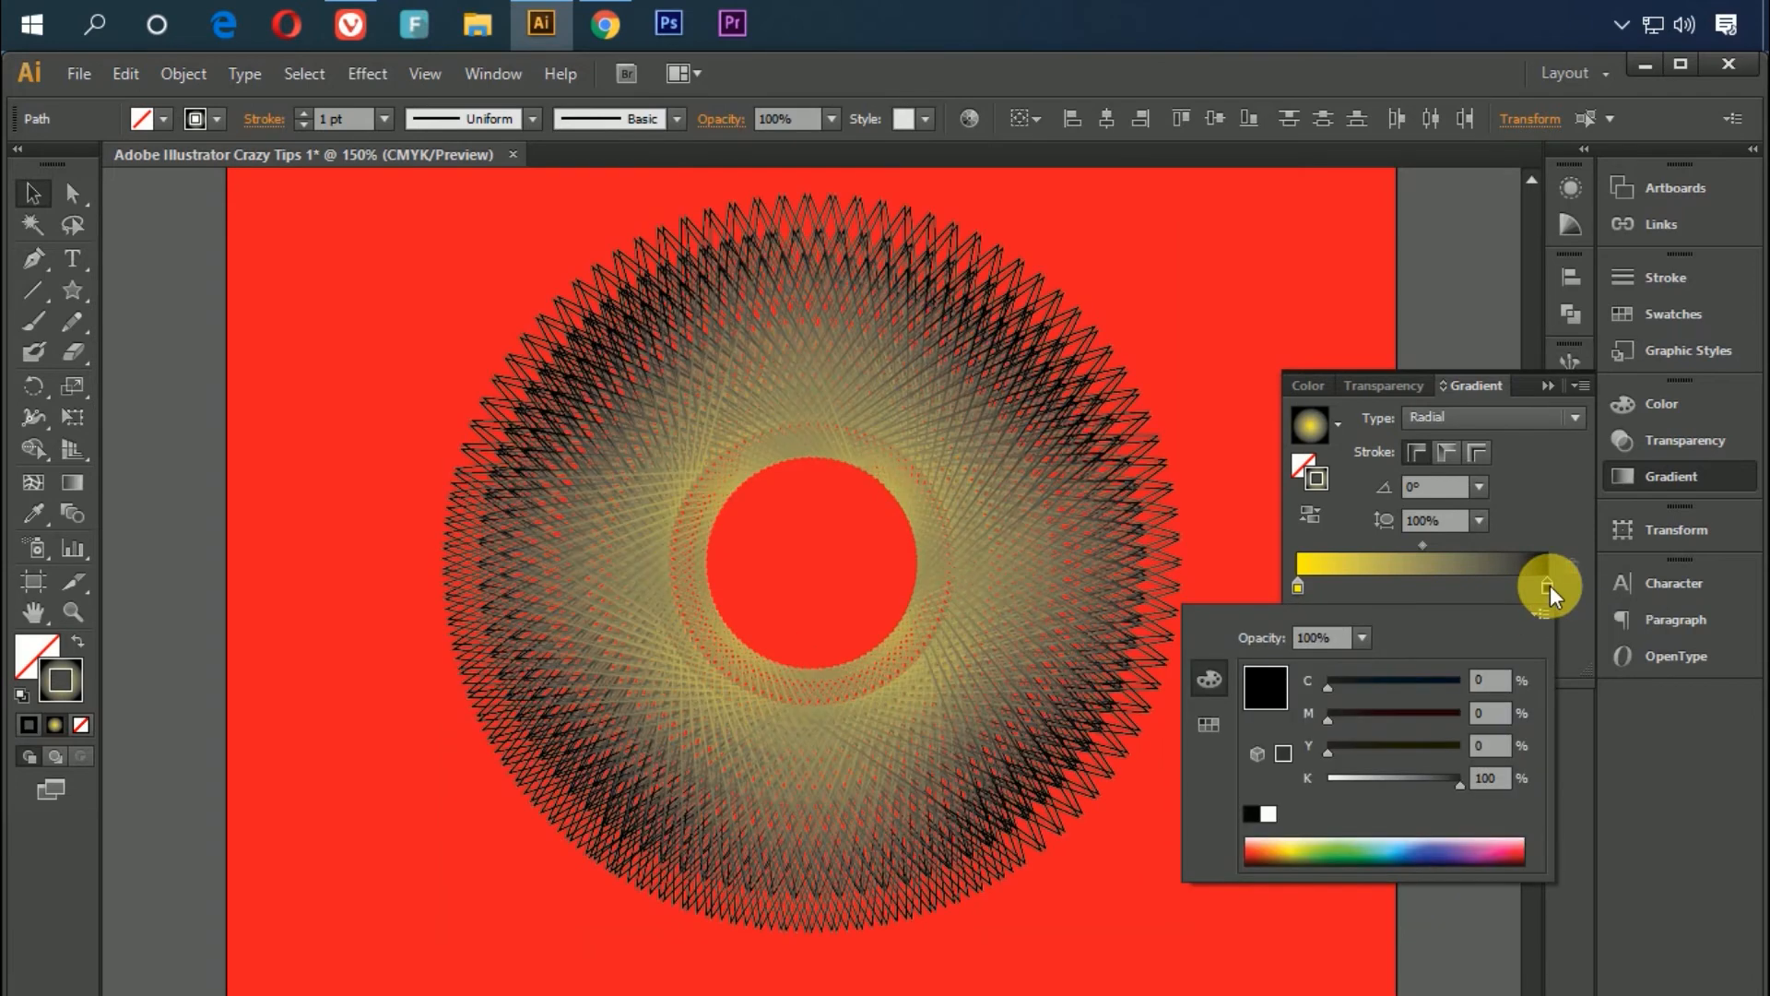
click(1329, 779)
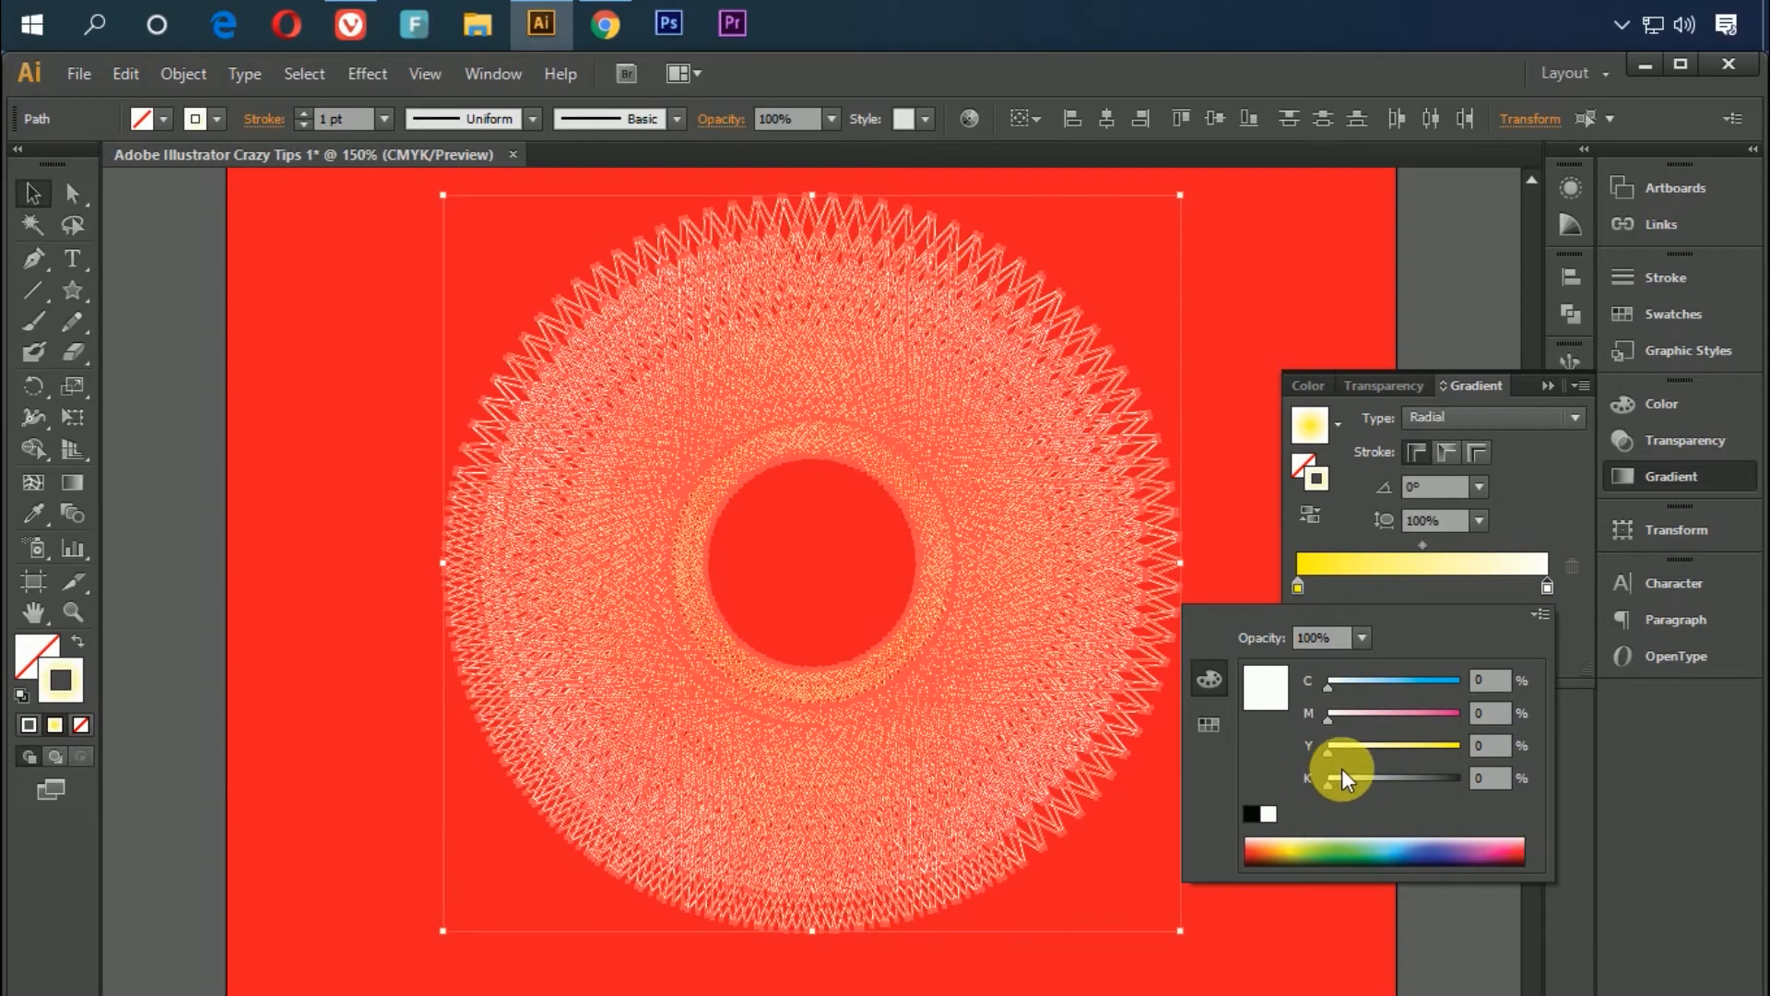
Set the opacity of the gradient's white end stop to 0% so the strokes fade out toward the outer edge
click(1547, 588)
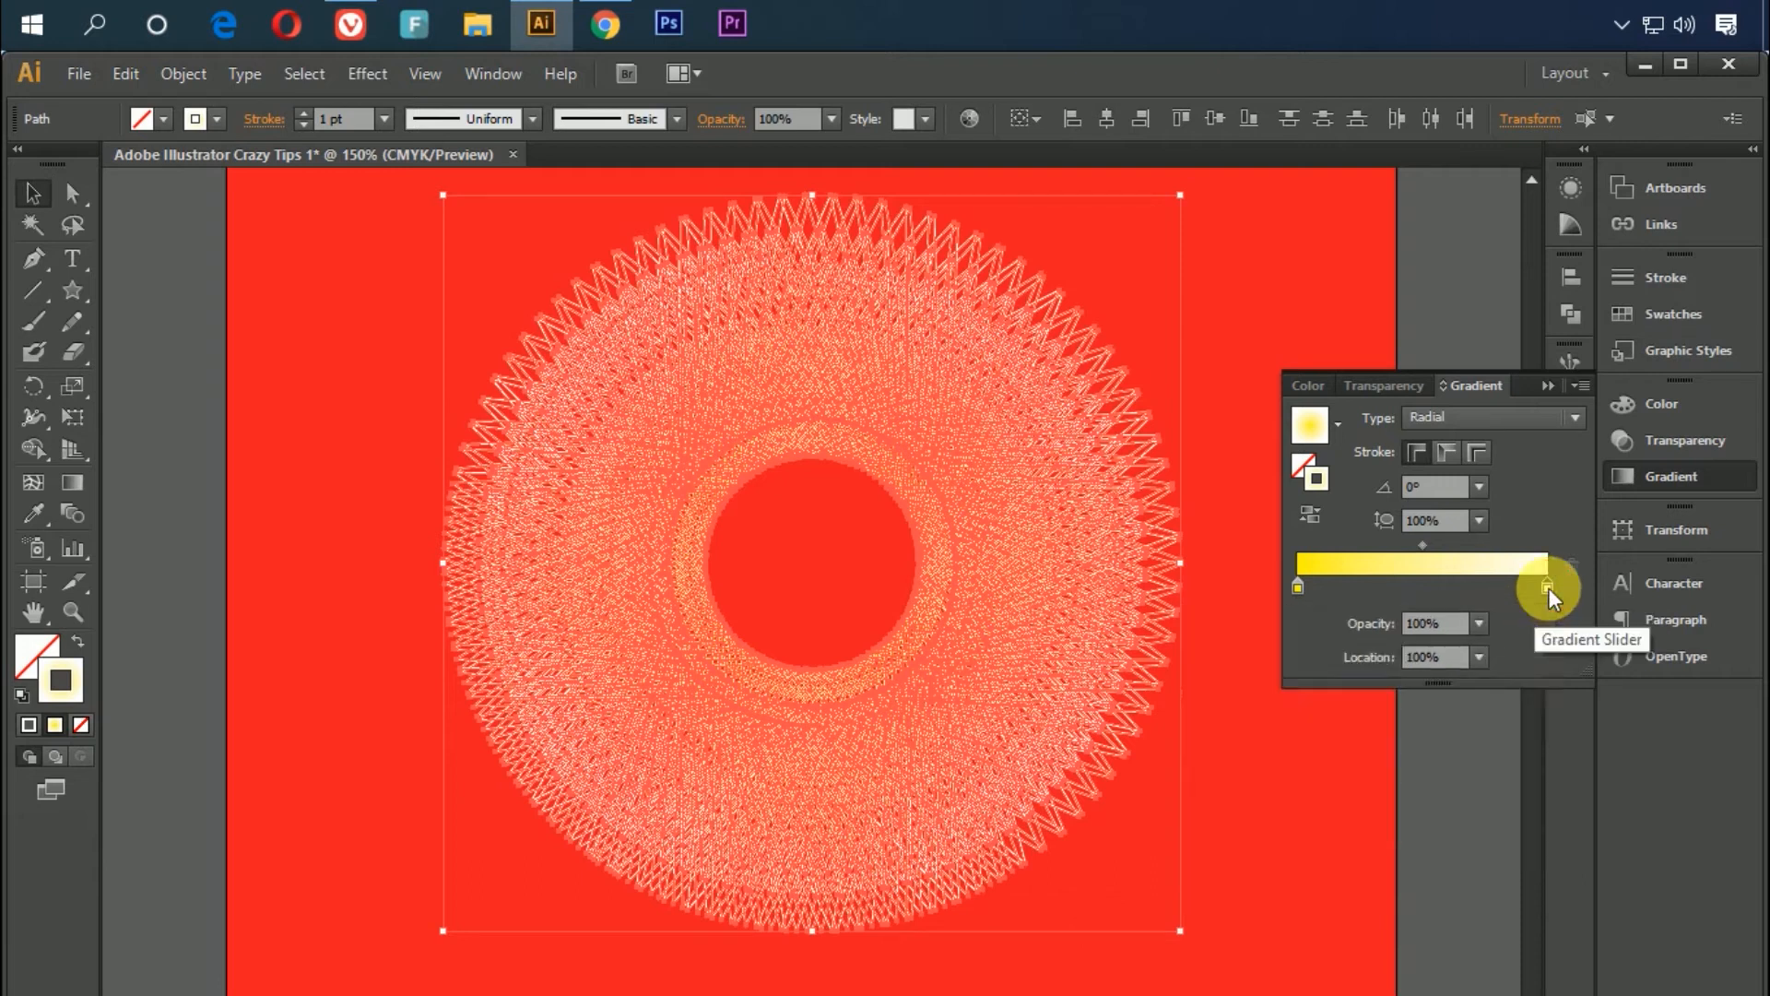
click(1480, 622)
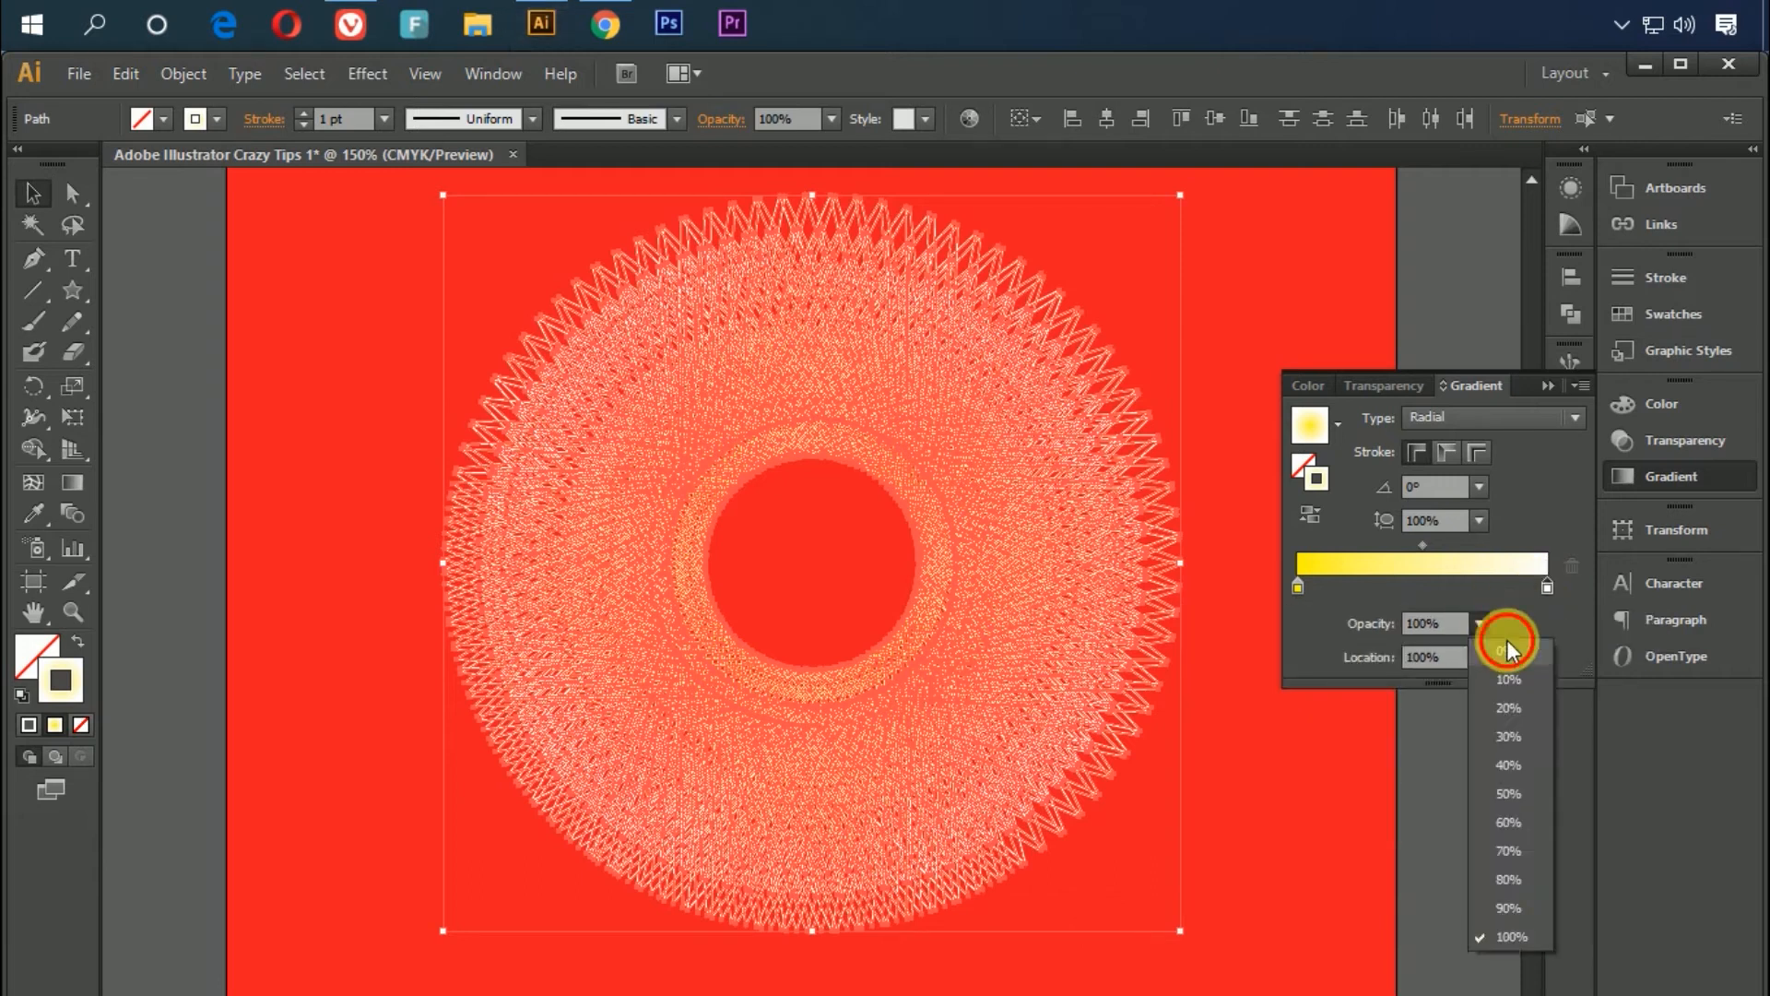
click(1507, 640)
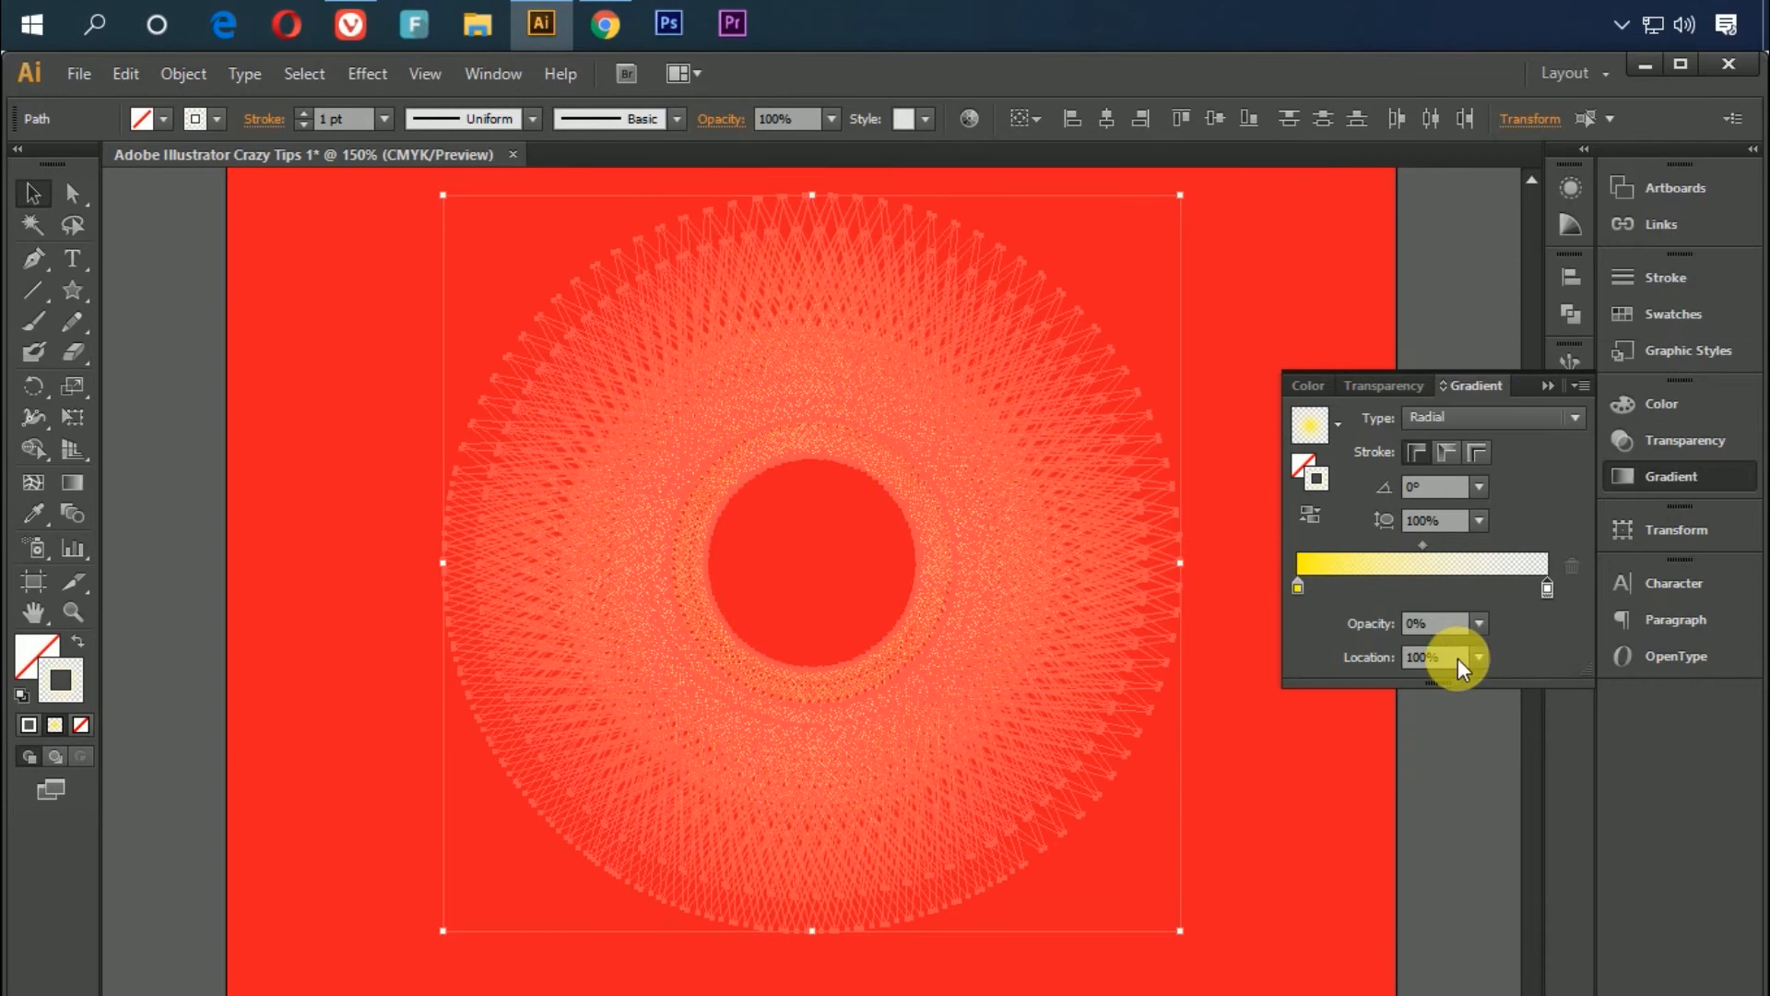
Deselect the star copies and inspect the fading gradient strokes around the central hole up close
click(1309, 780)
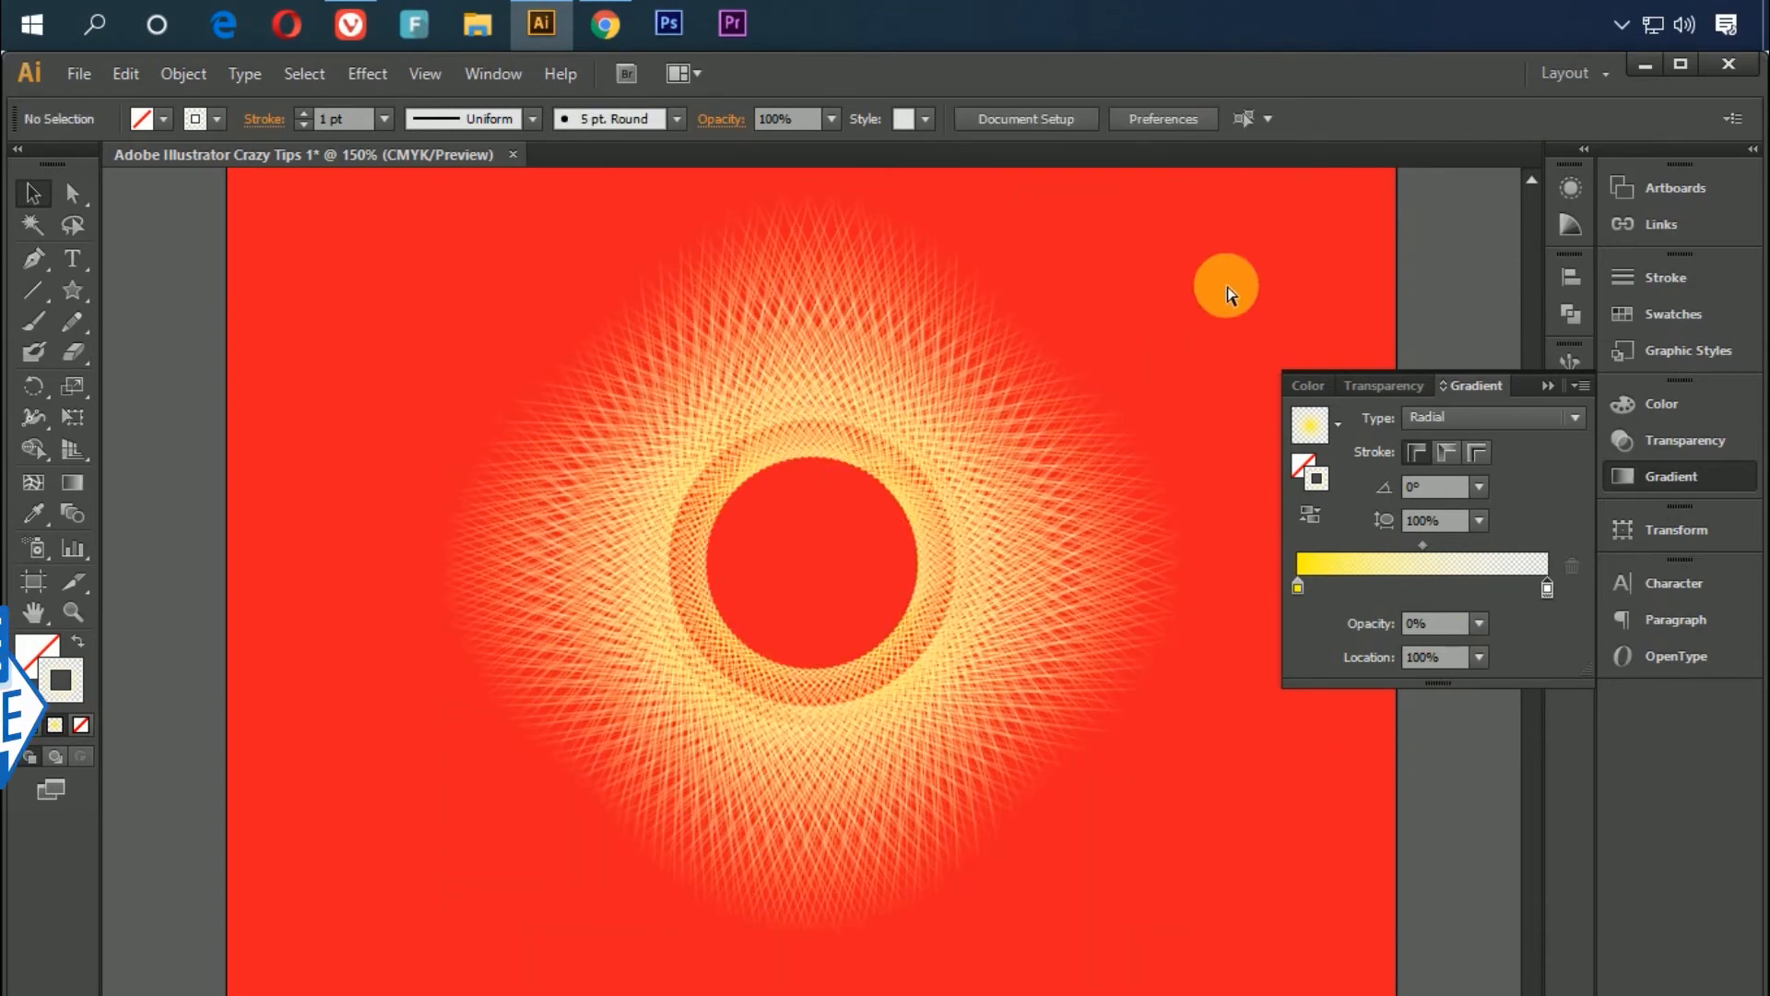
key(ctrl+equal)
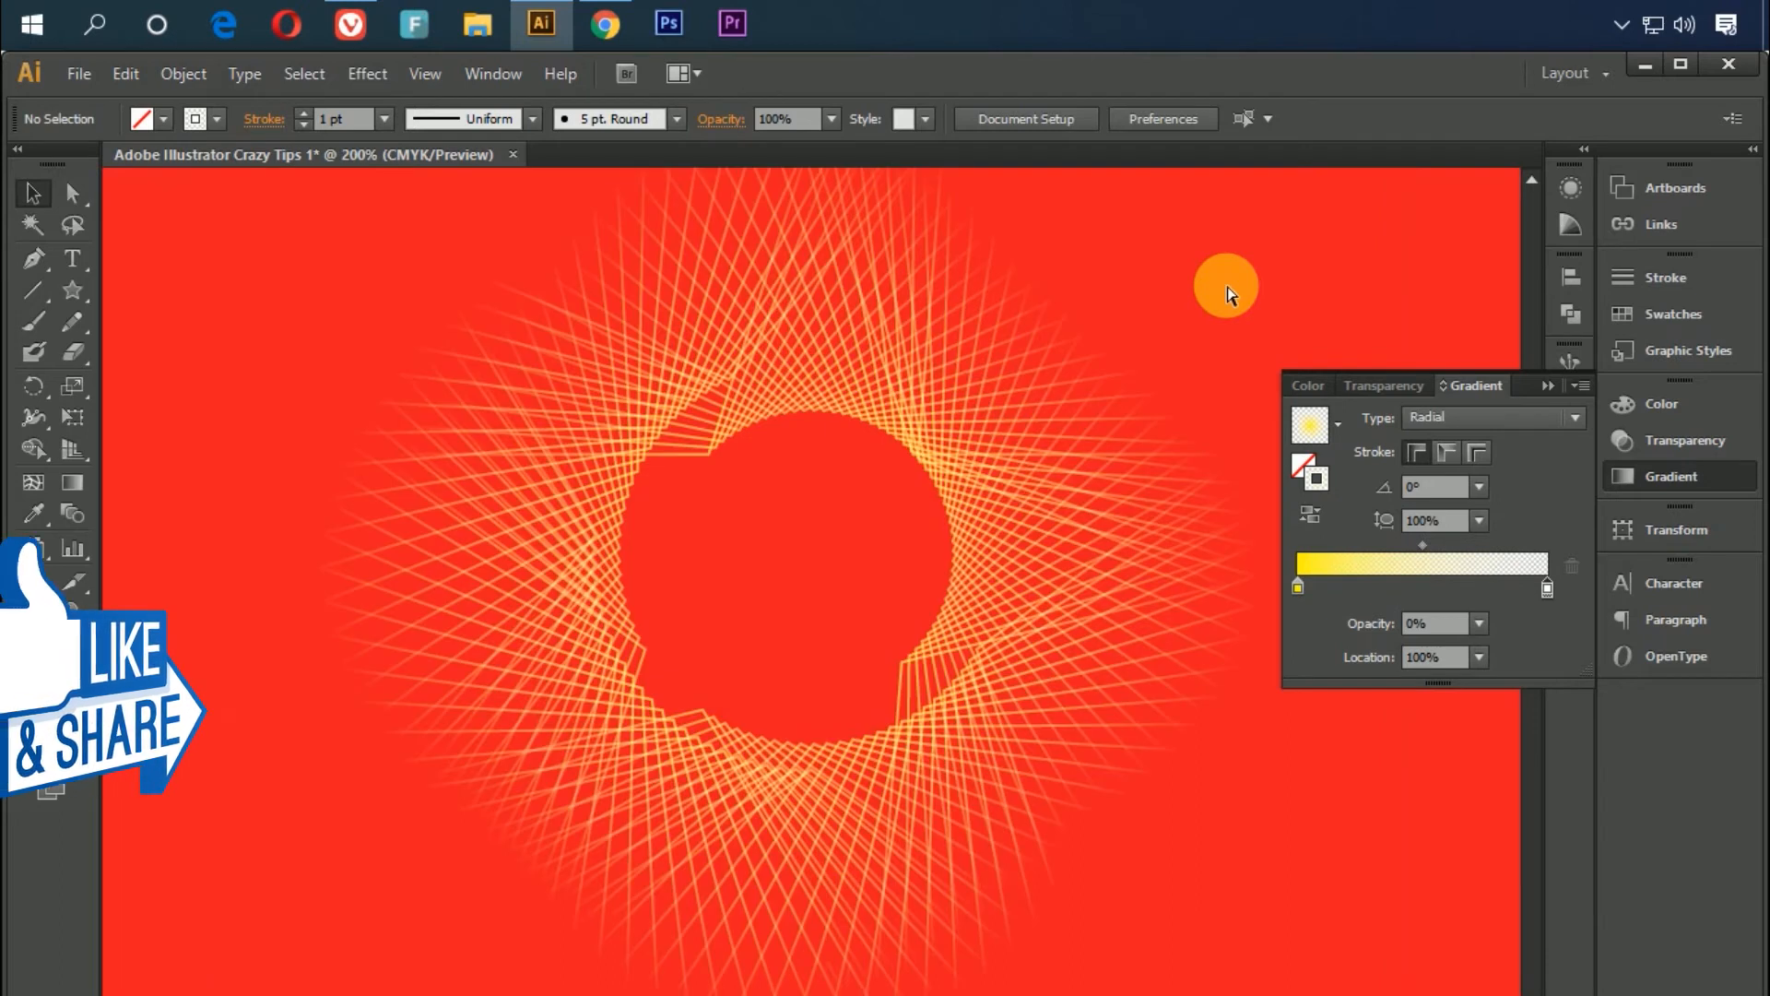
key(ctrl+equal)
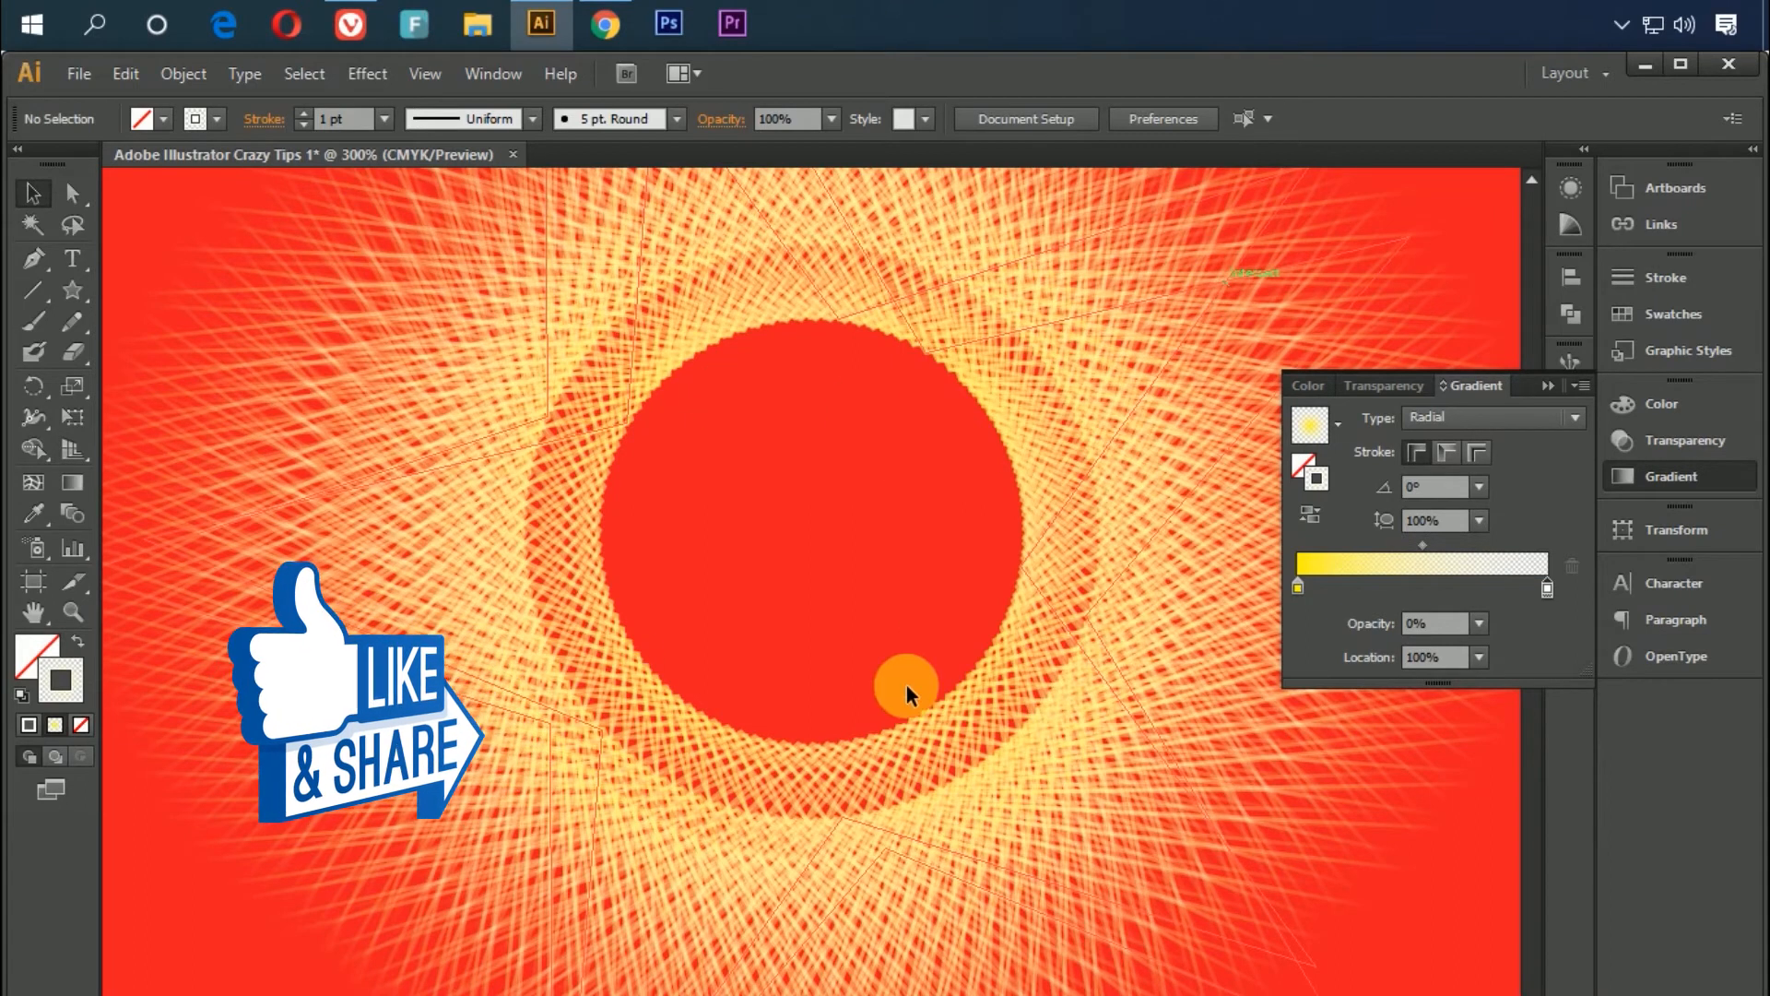
drag(818, 585, 842, 656)
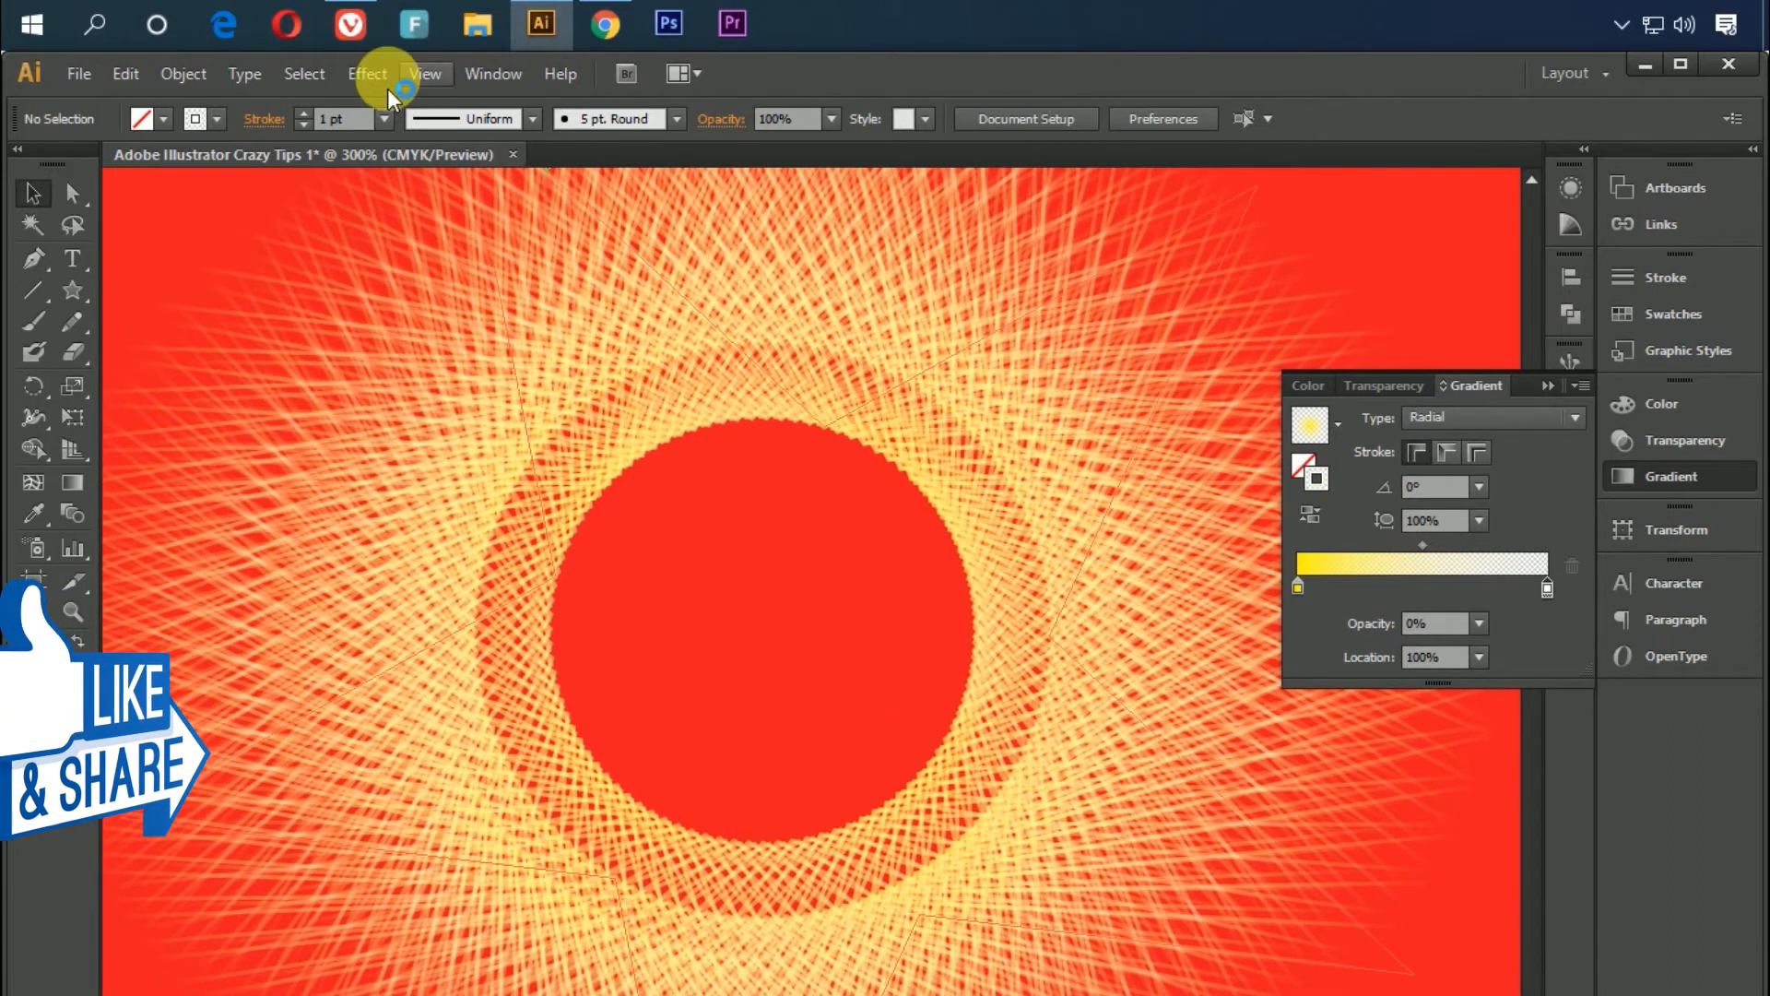
Examine the pattern's overlapping star paths in Outline view and return to the color Preview
click(412, 72)
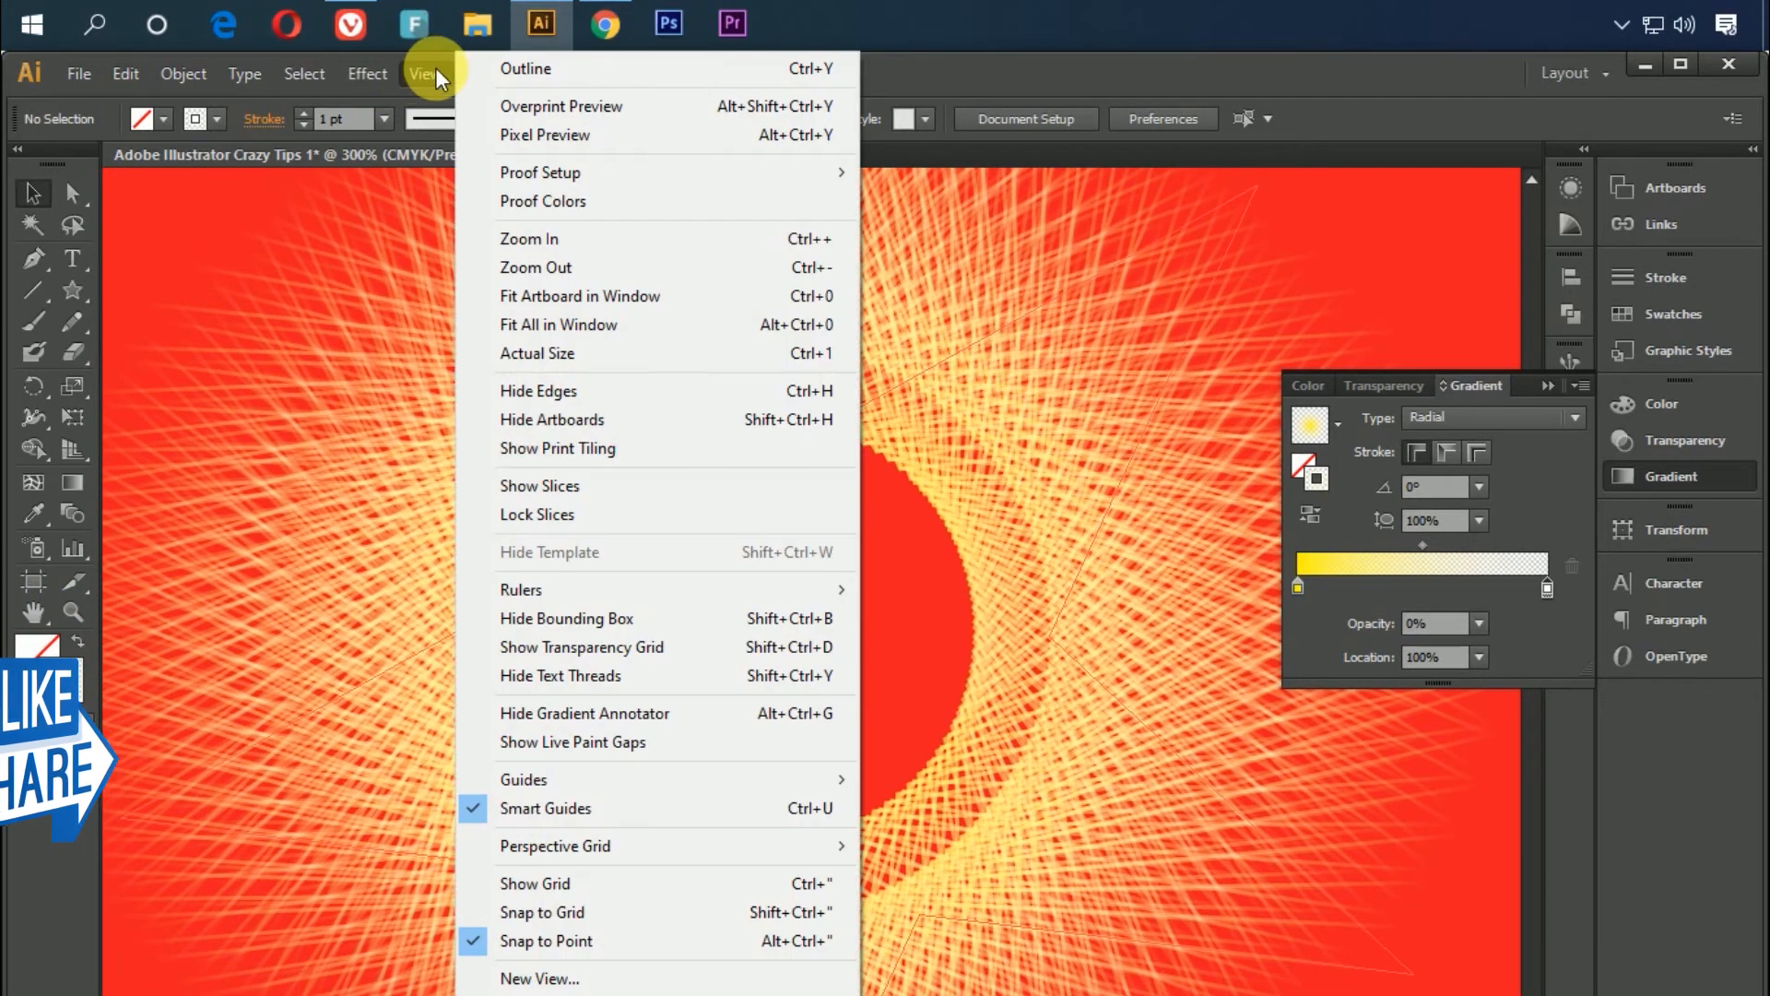
click(526, 68)
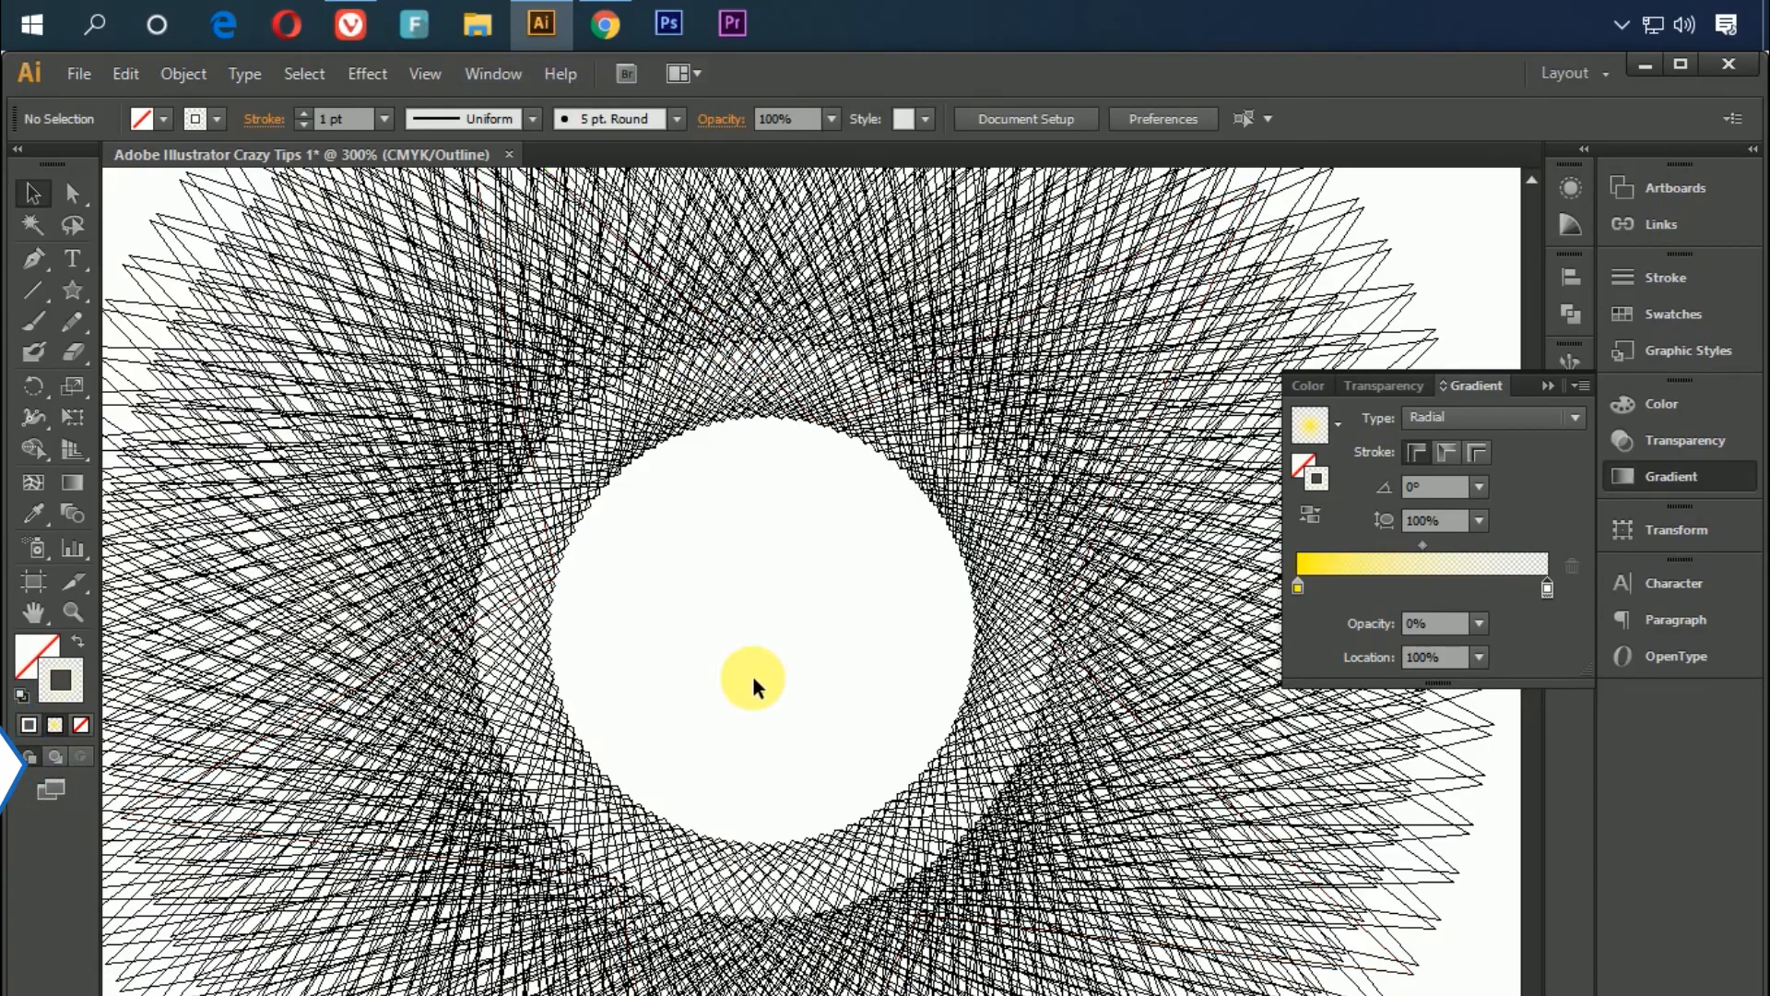
mouse_move(842, 474)
mouse_down()
mouse_move(811, 704)
mouse_move(843, 791)
mouse_move(644, 585)
mouse_move(842, 679)
mouse_move(1004, 455)
mouse_move(964, 724)
mouse_move(1044, 730)
mouse_up()
drag(755, 593, 787, 696)
click(810, 430)
drag(809, 431, 783, 573)
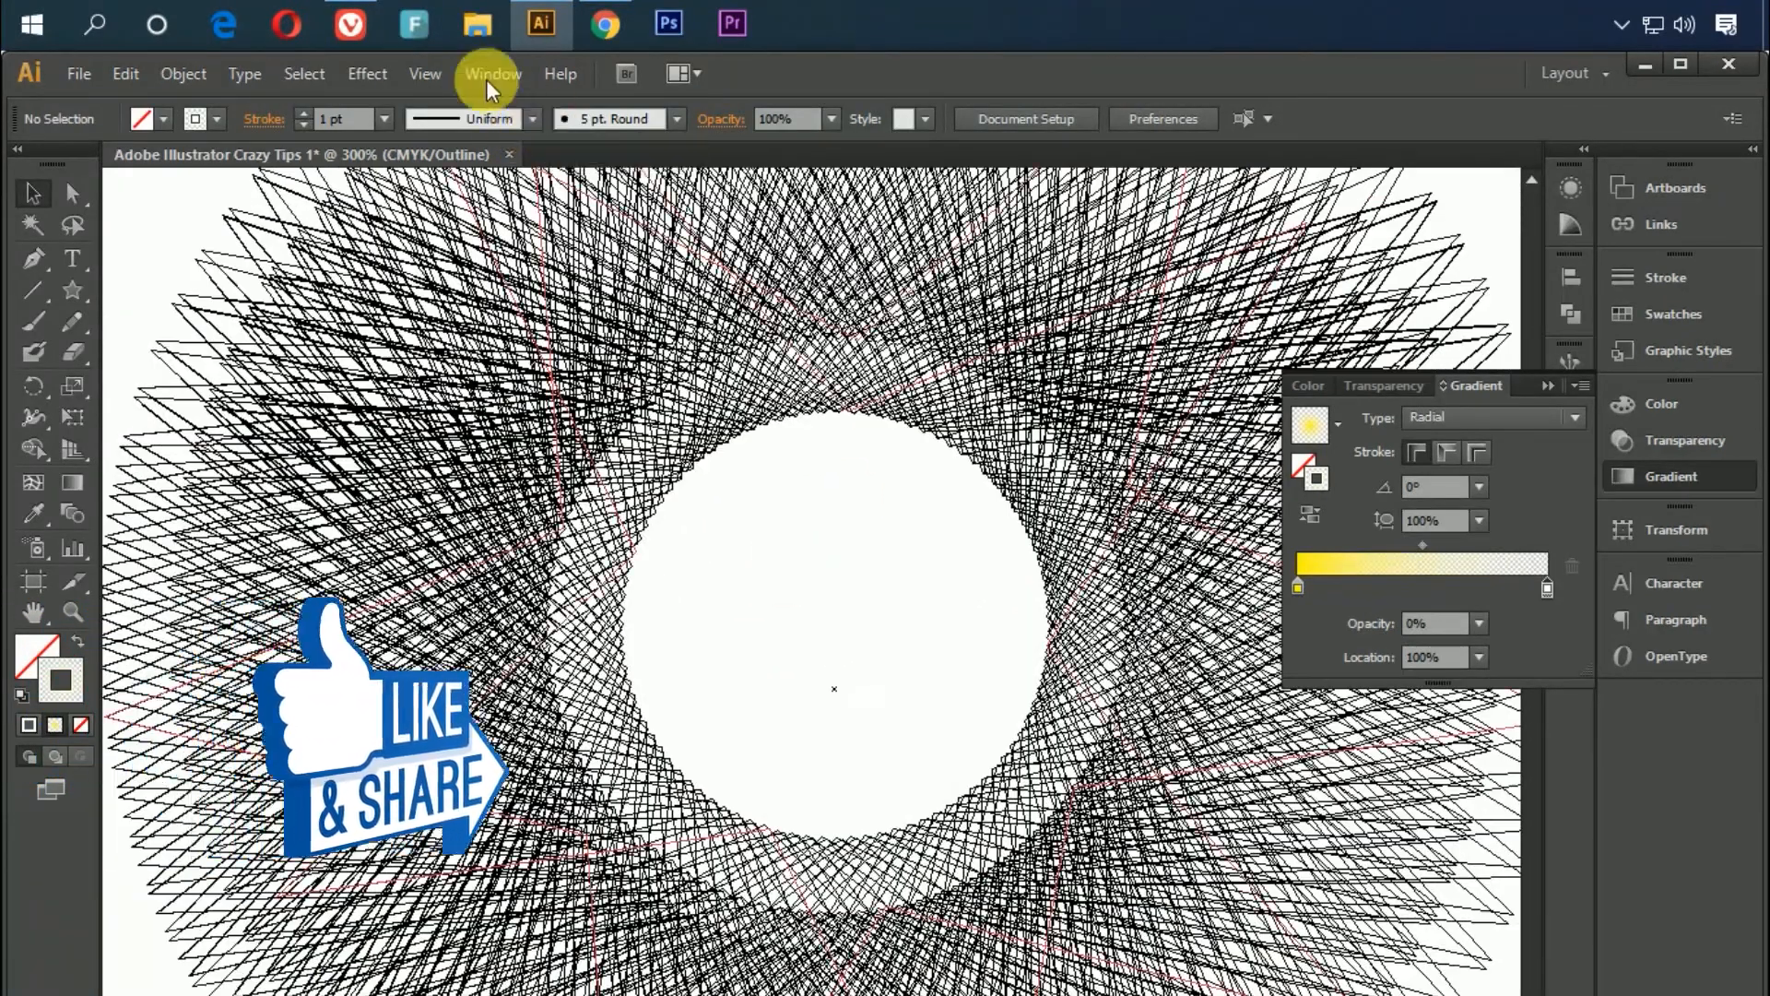
click(430, 74)
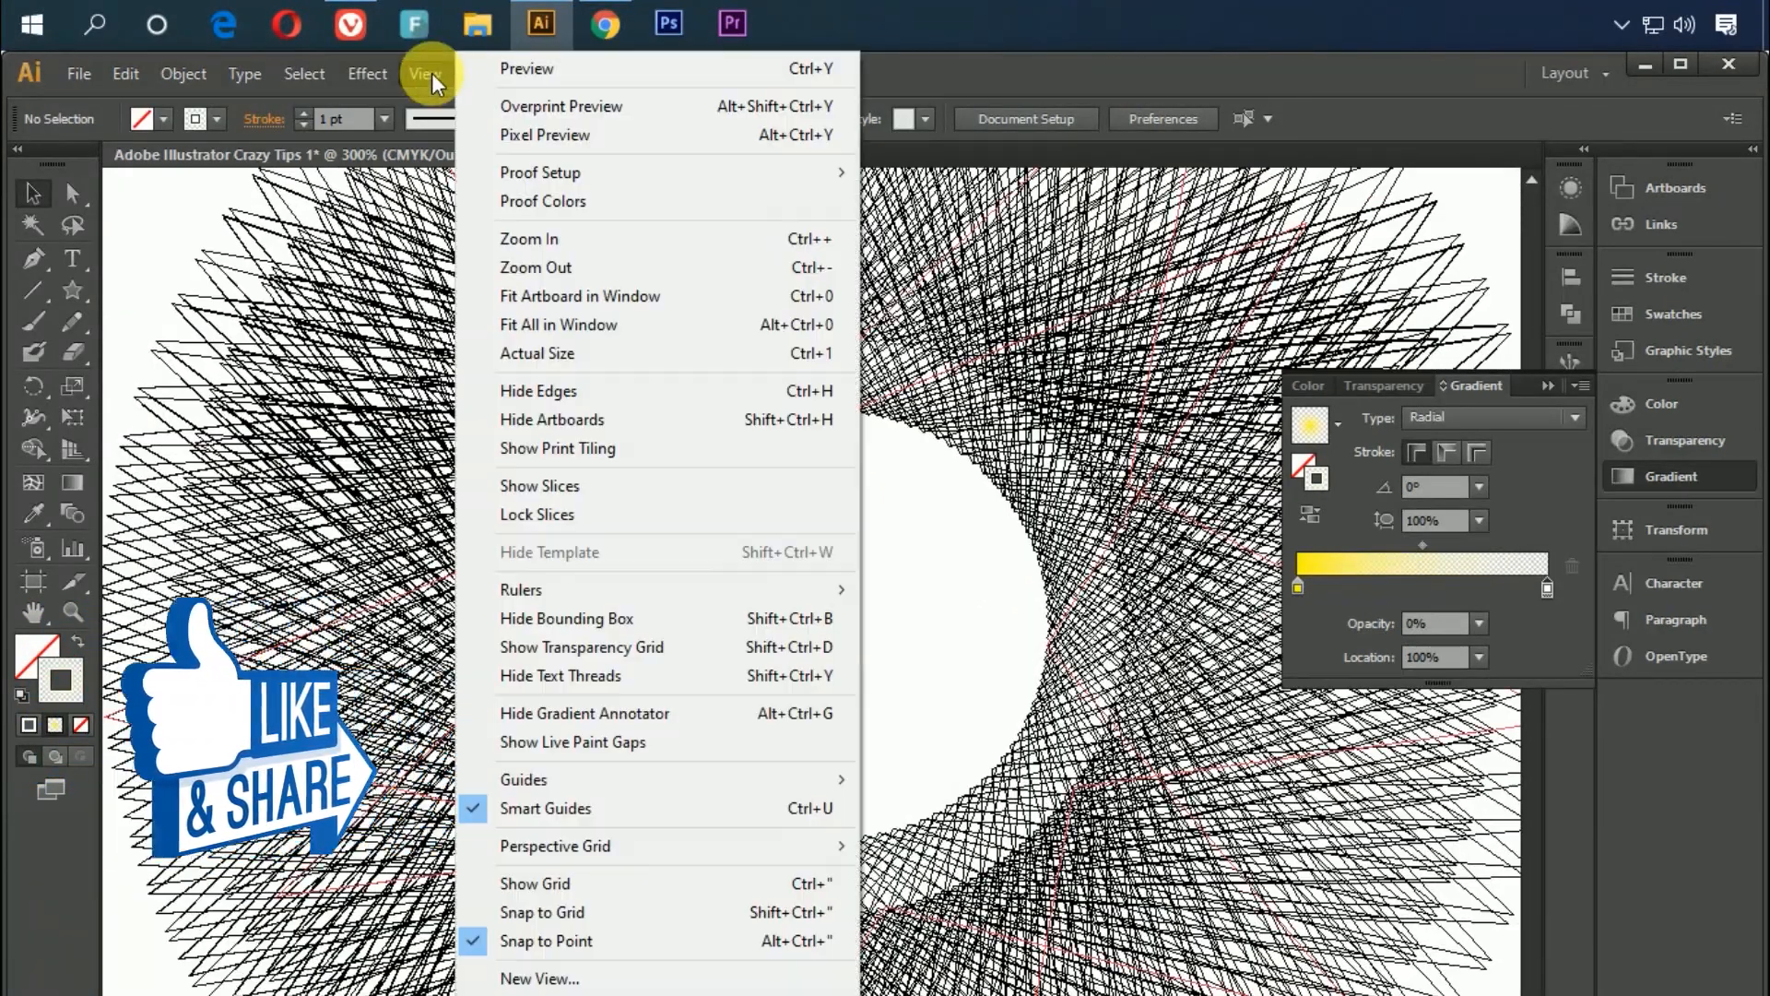
click(549, 81)
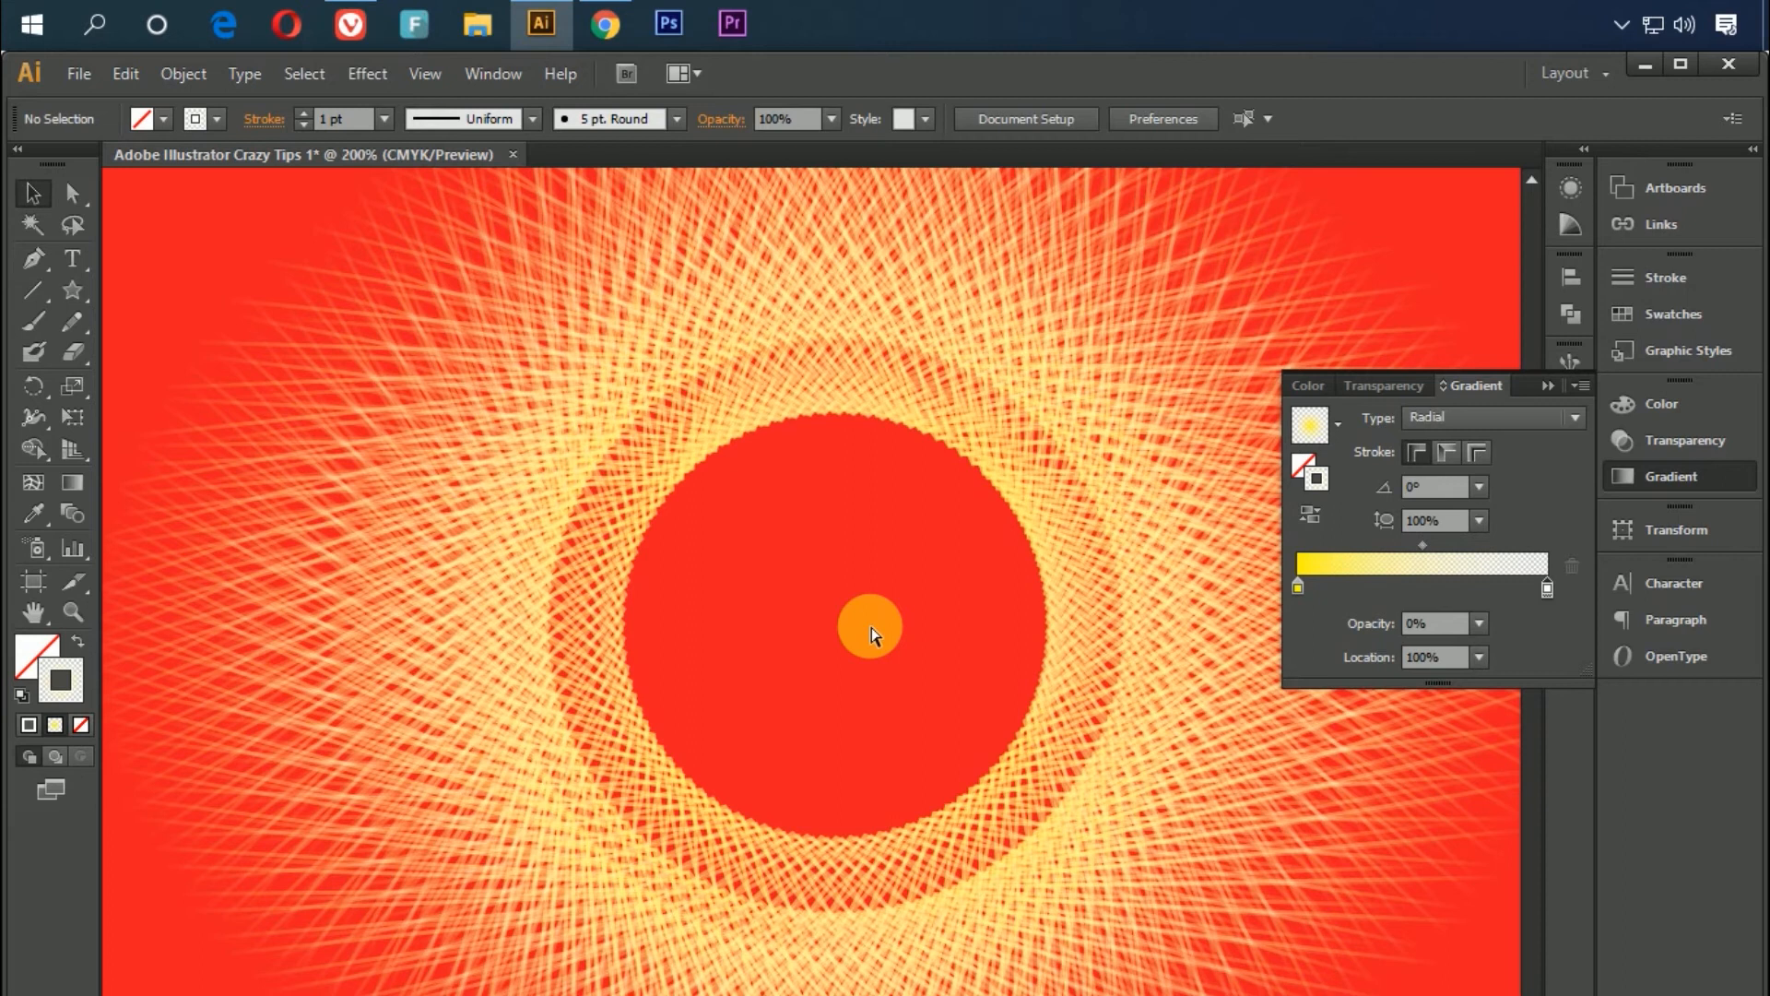
Select the whole star pattern, enlarge it proportionally from its center to nearly the artboard's width, and move it slightly down
key(ctrl+minus)
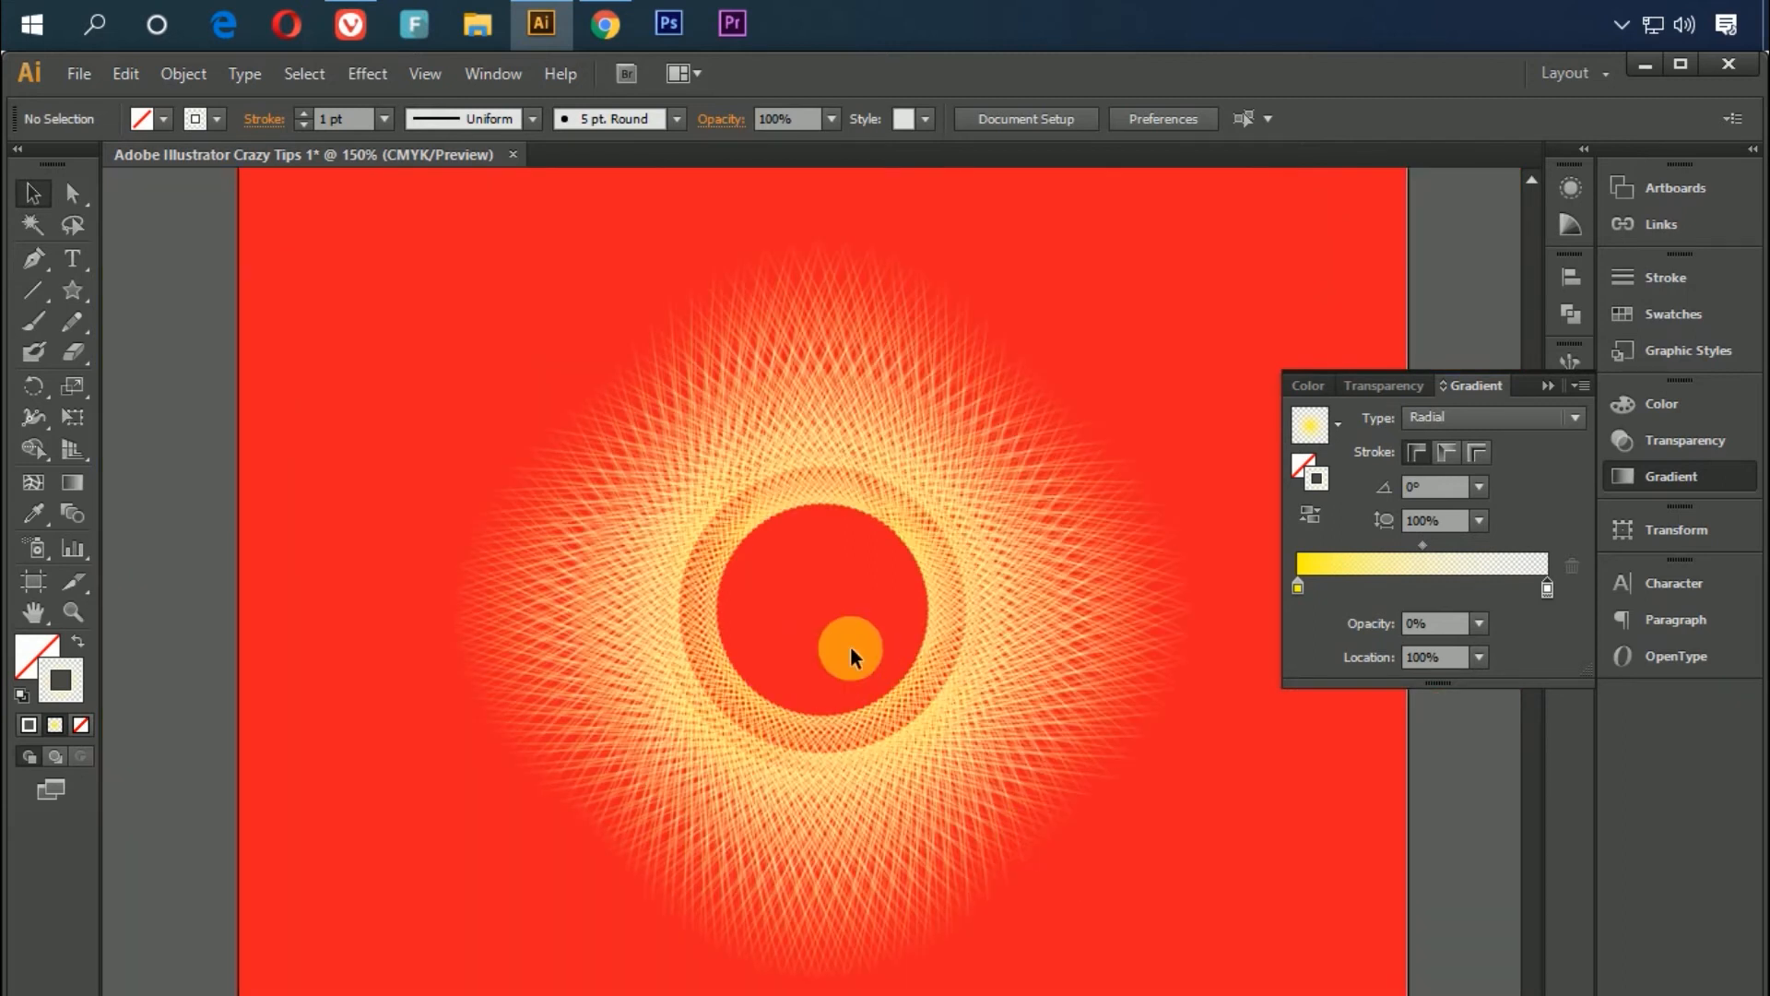
drag(851, 655, 810, 605)
drag(1013, 751, 1024, 771)
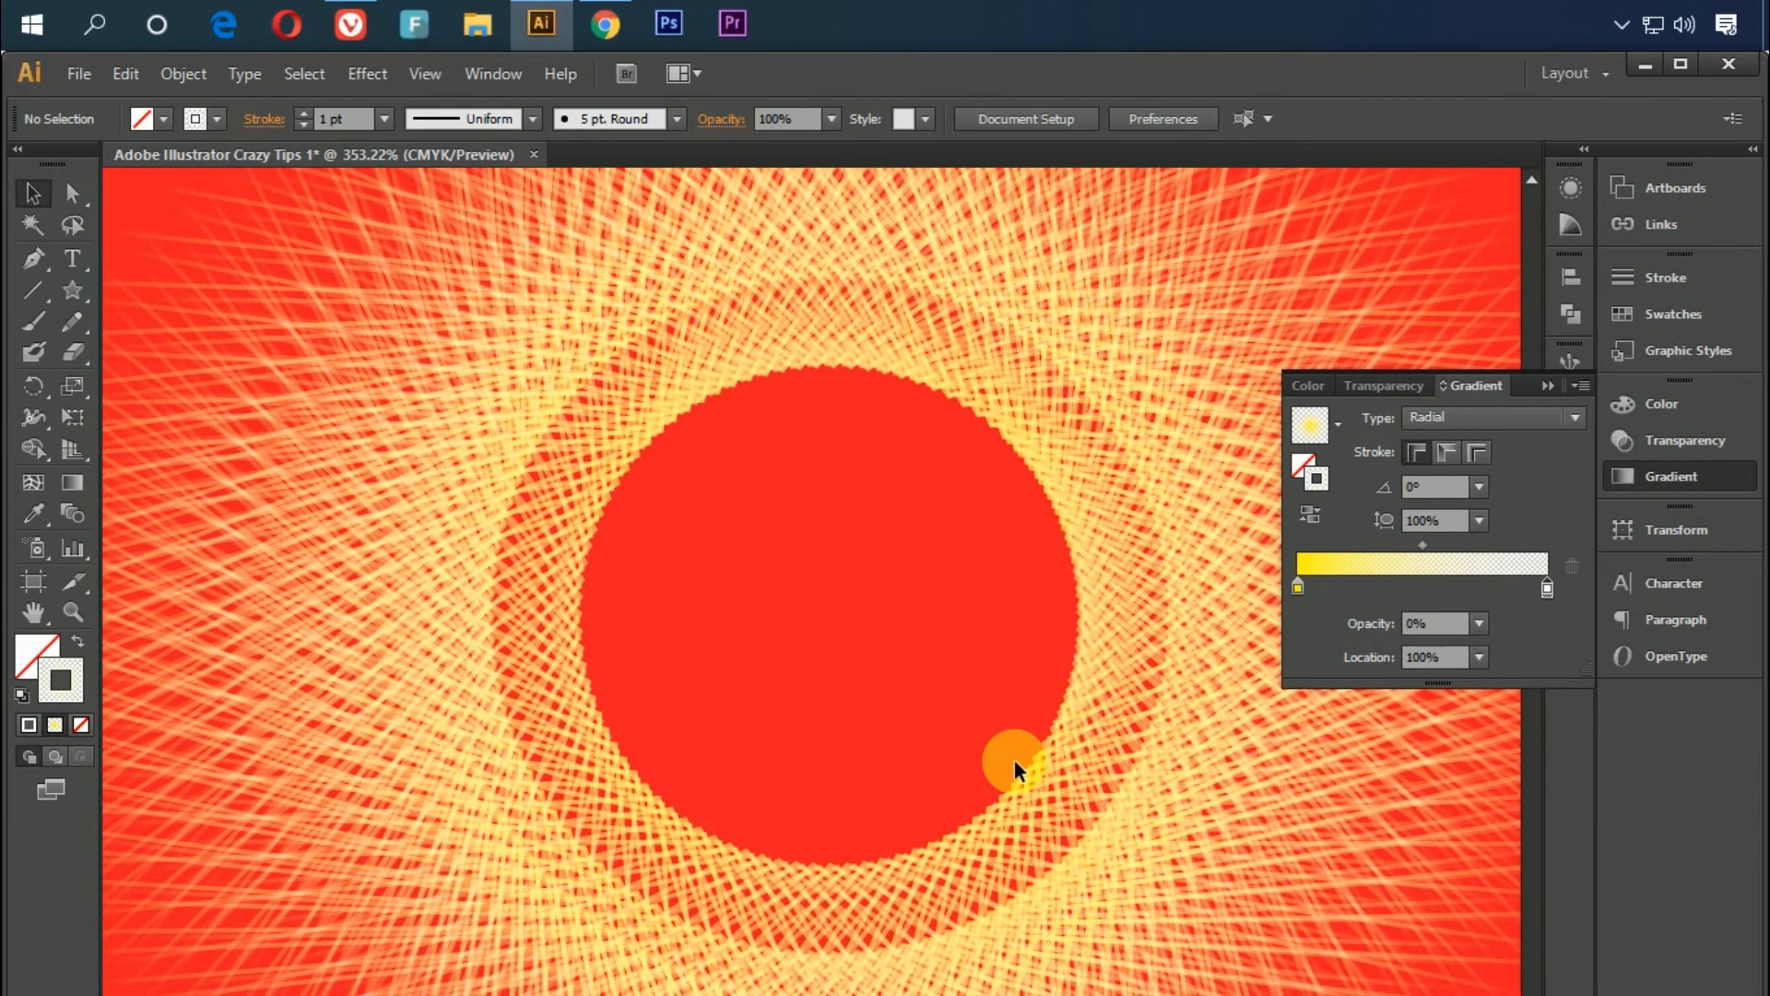
key(ctrl+0)
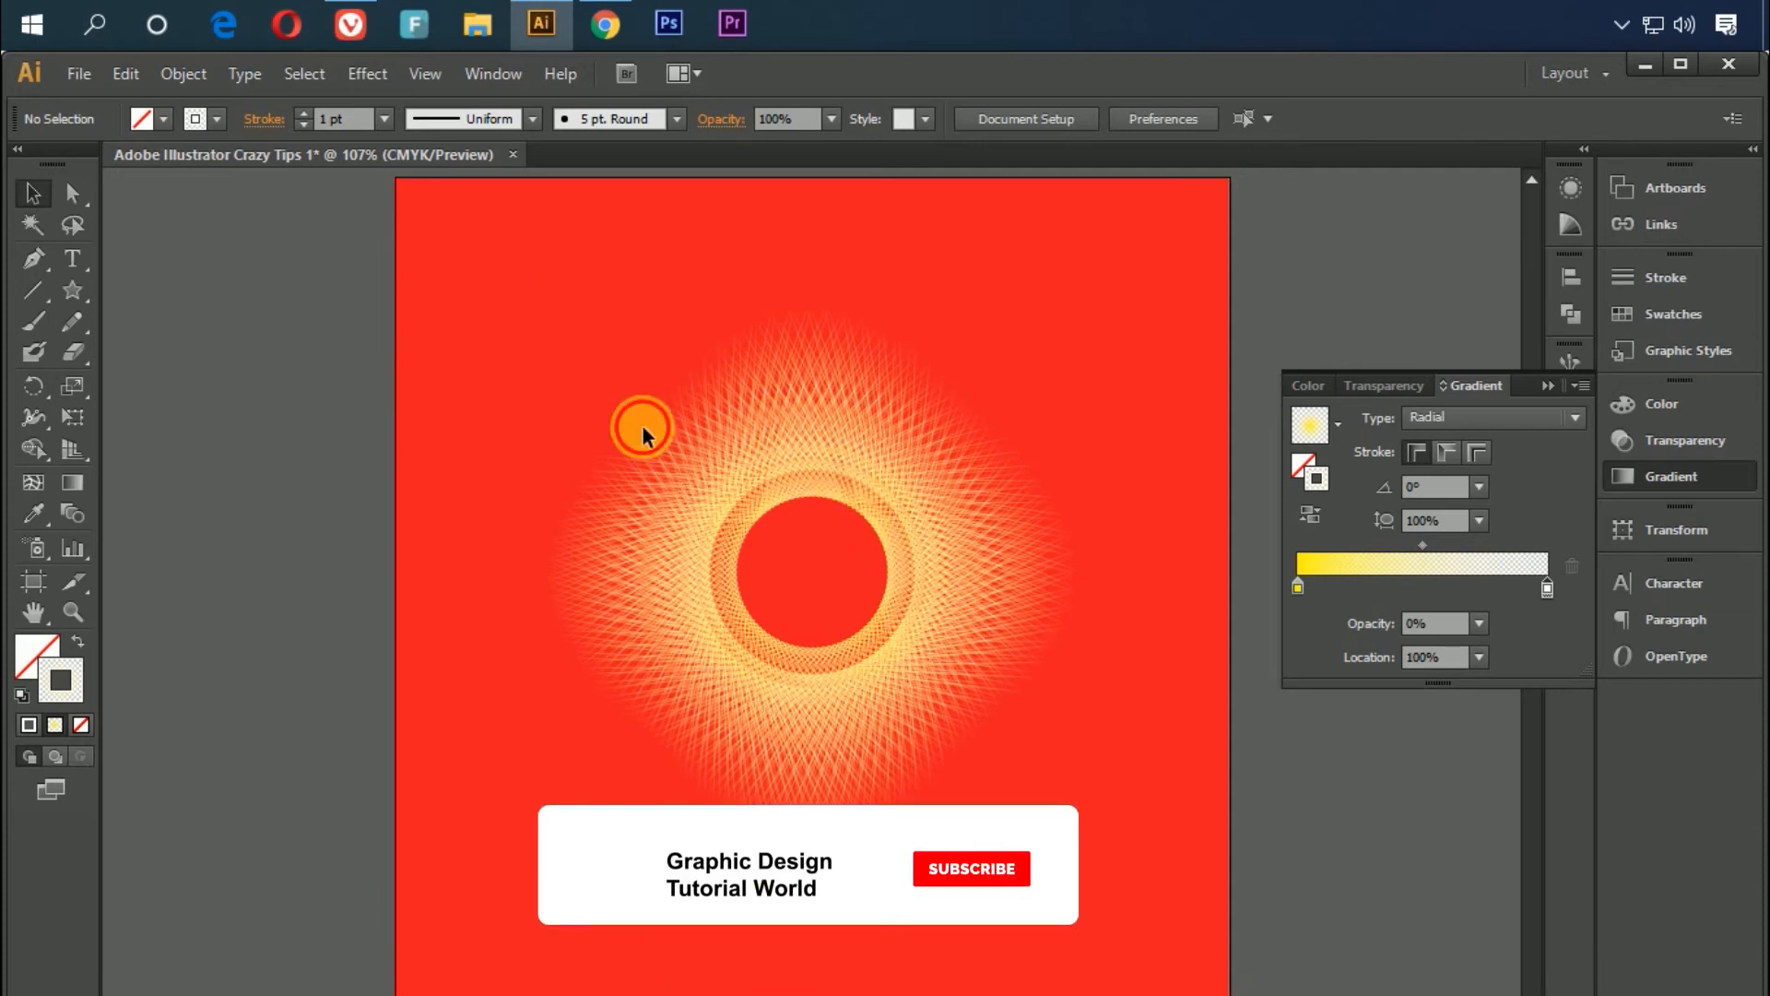
drag(1143, 902, 1138, 802)
drag(1073, 572, 1222, 573)
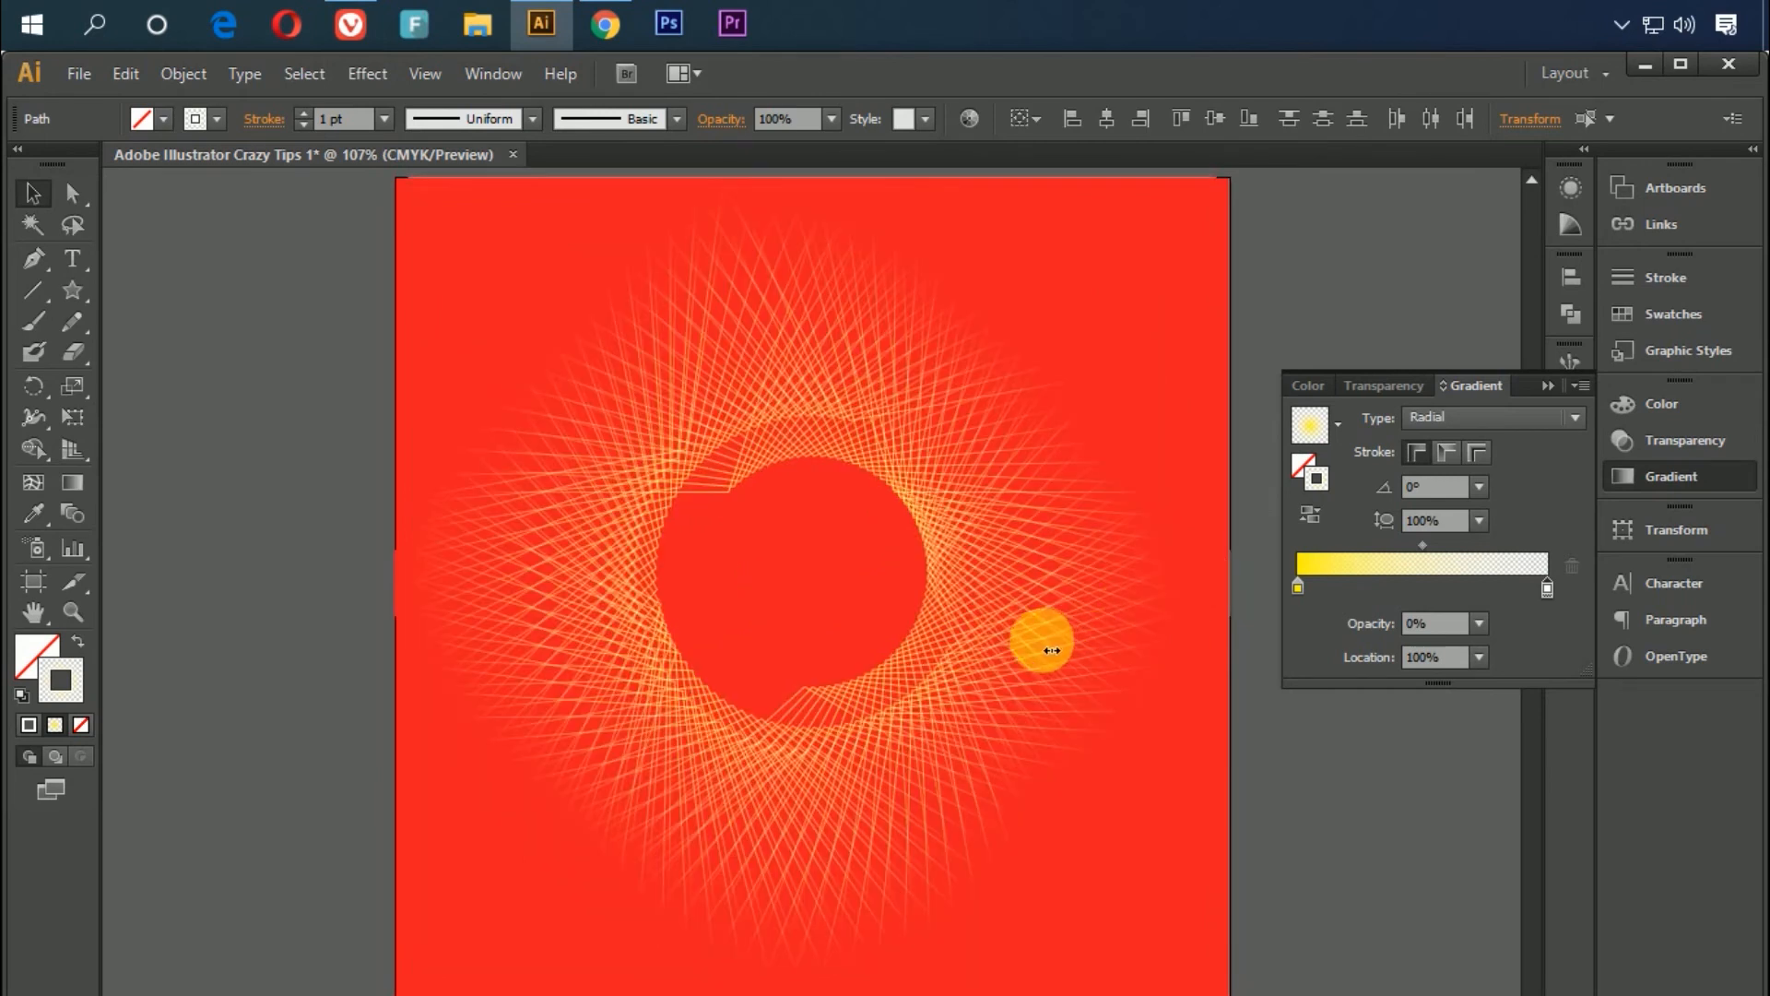
drag(1023, 573, 1039, 621)
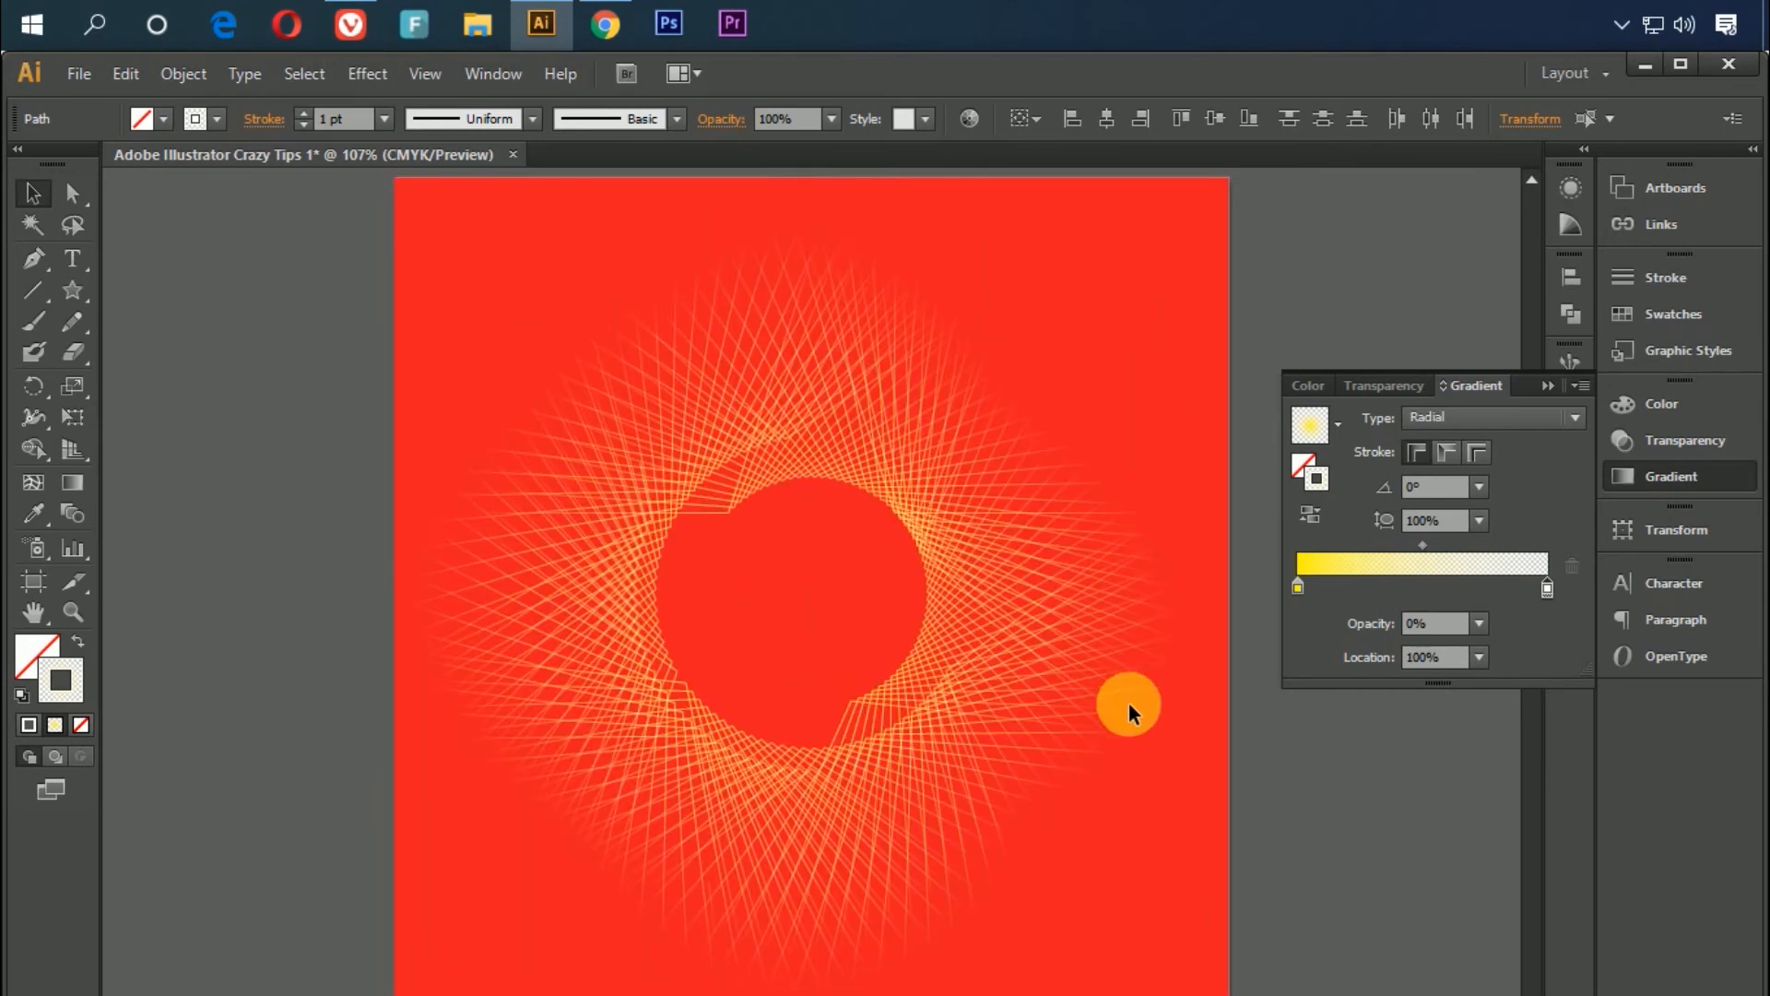
click(1326, 765)
key(ctrl+space)
drag(376, 314, 1237, 891)
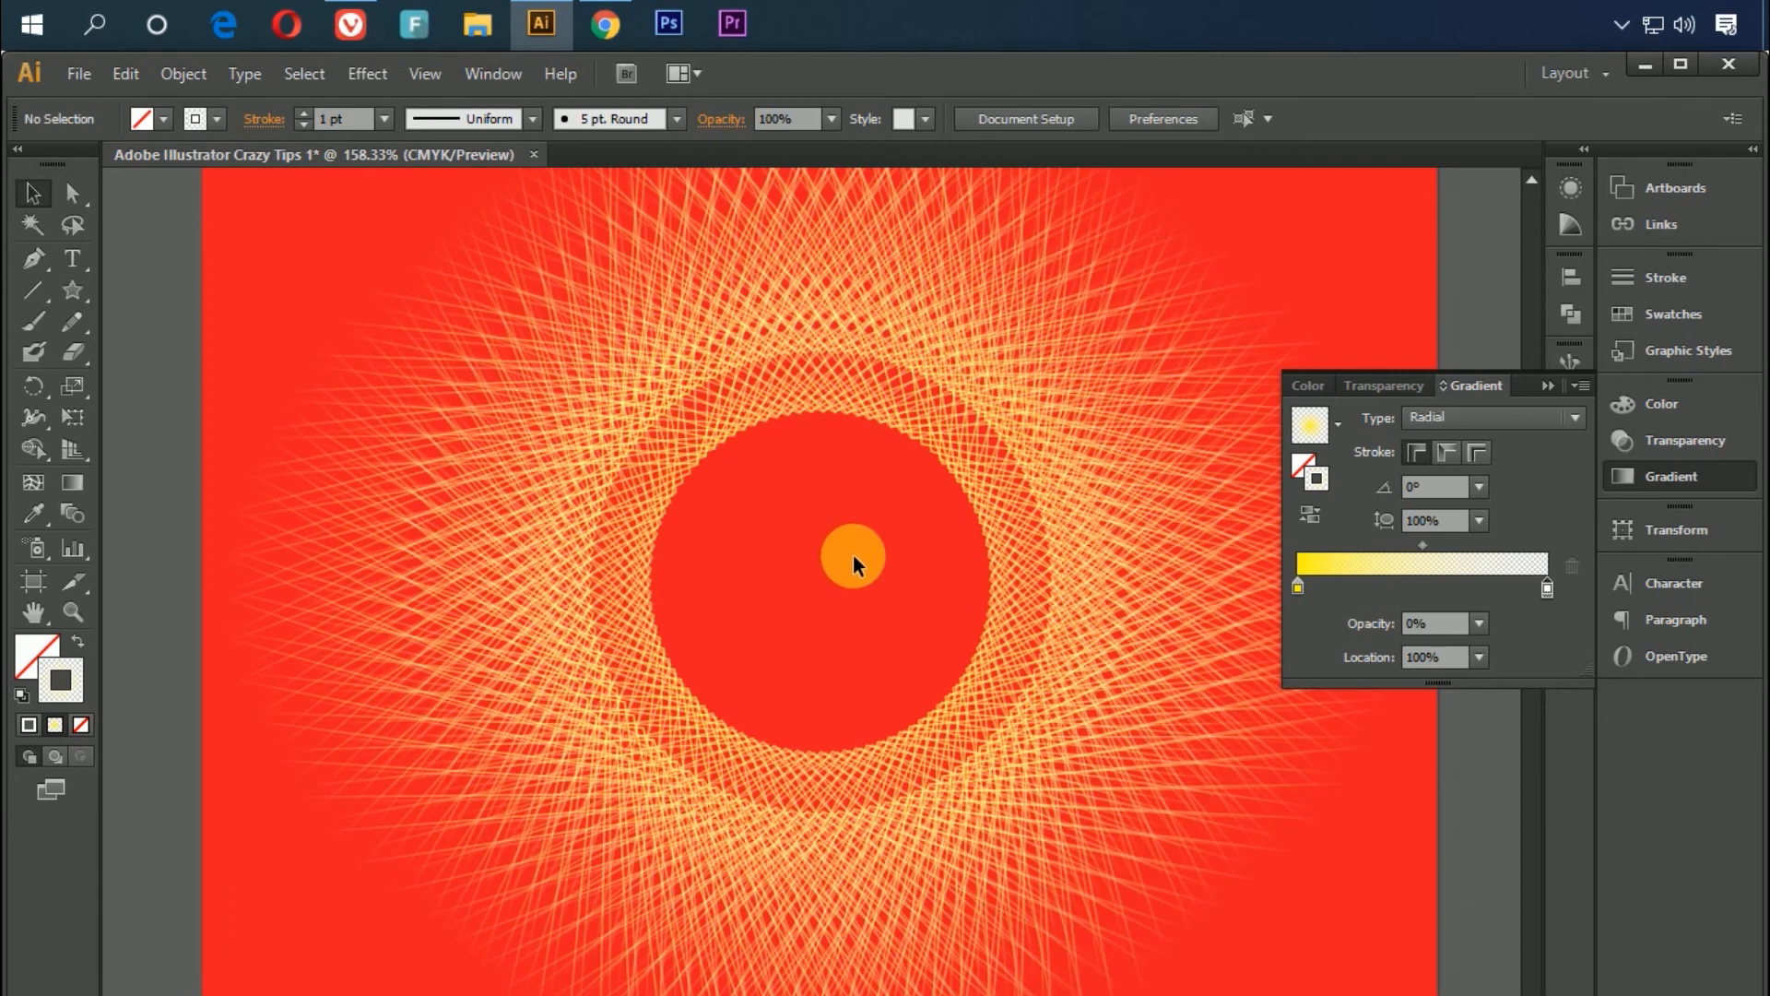
Save the artwork as an Illustrator CS6 file named Adobe Illustrator Crazy Tips 1 in New folder (9)
click(83, 73)
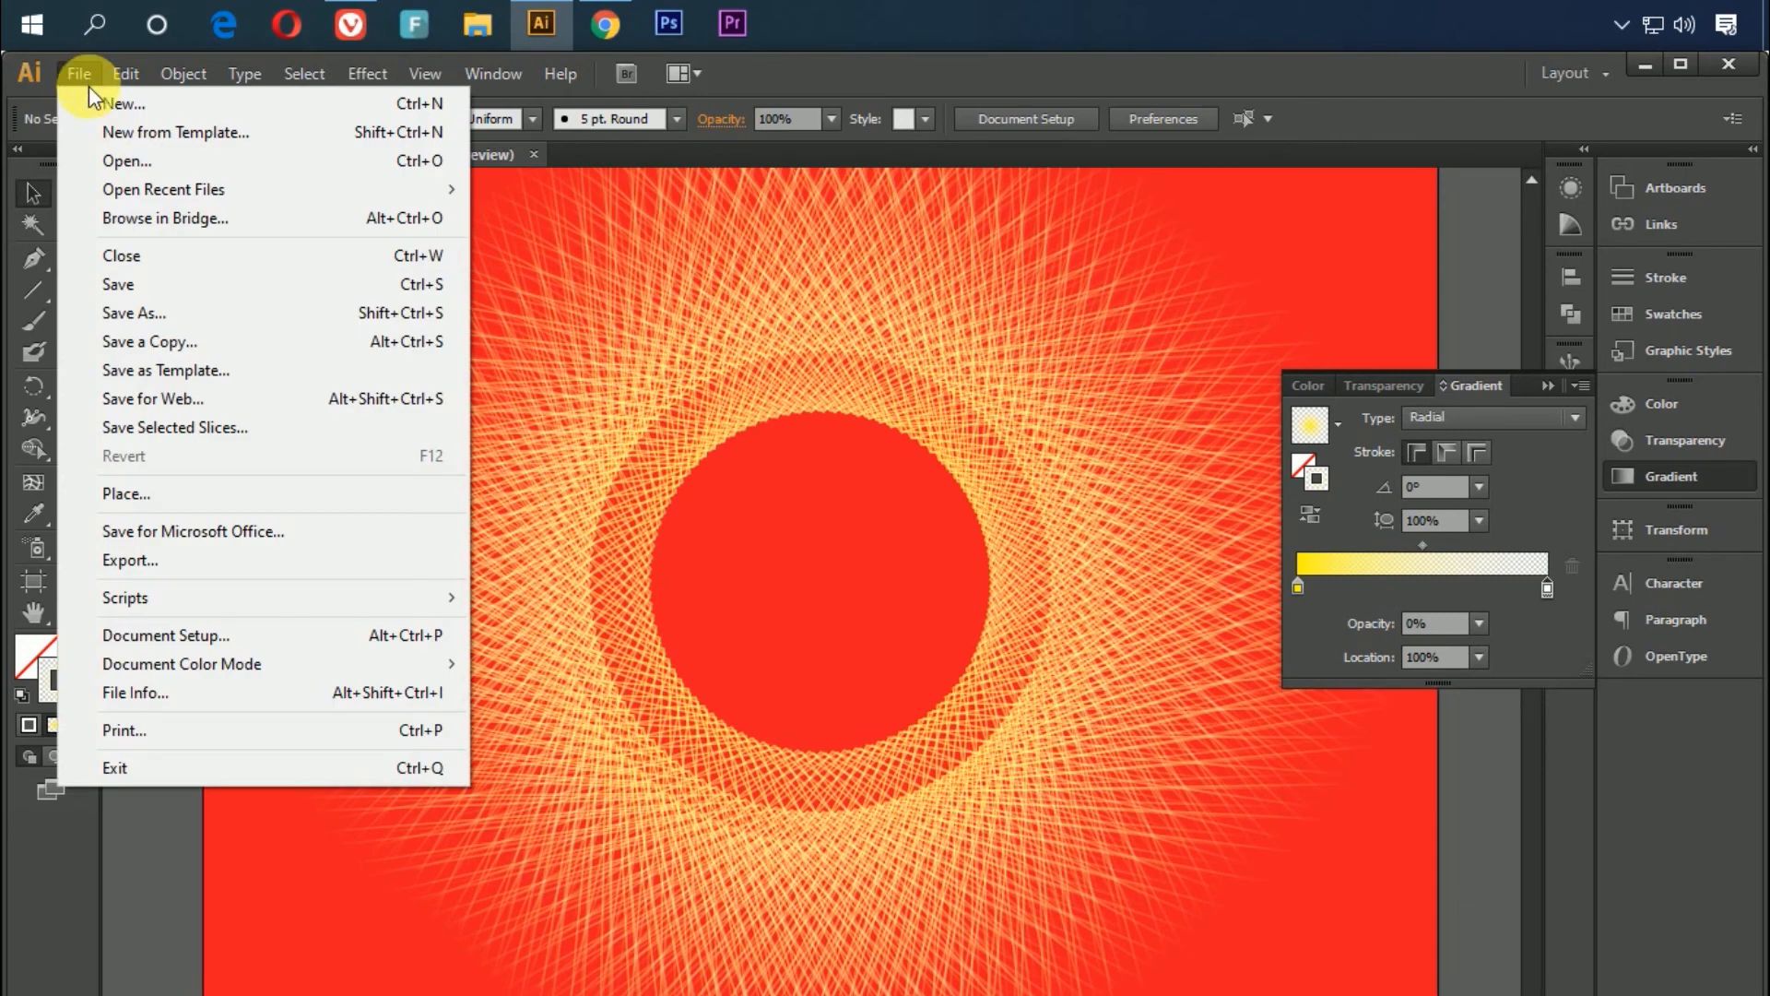
click(263, 312)
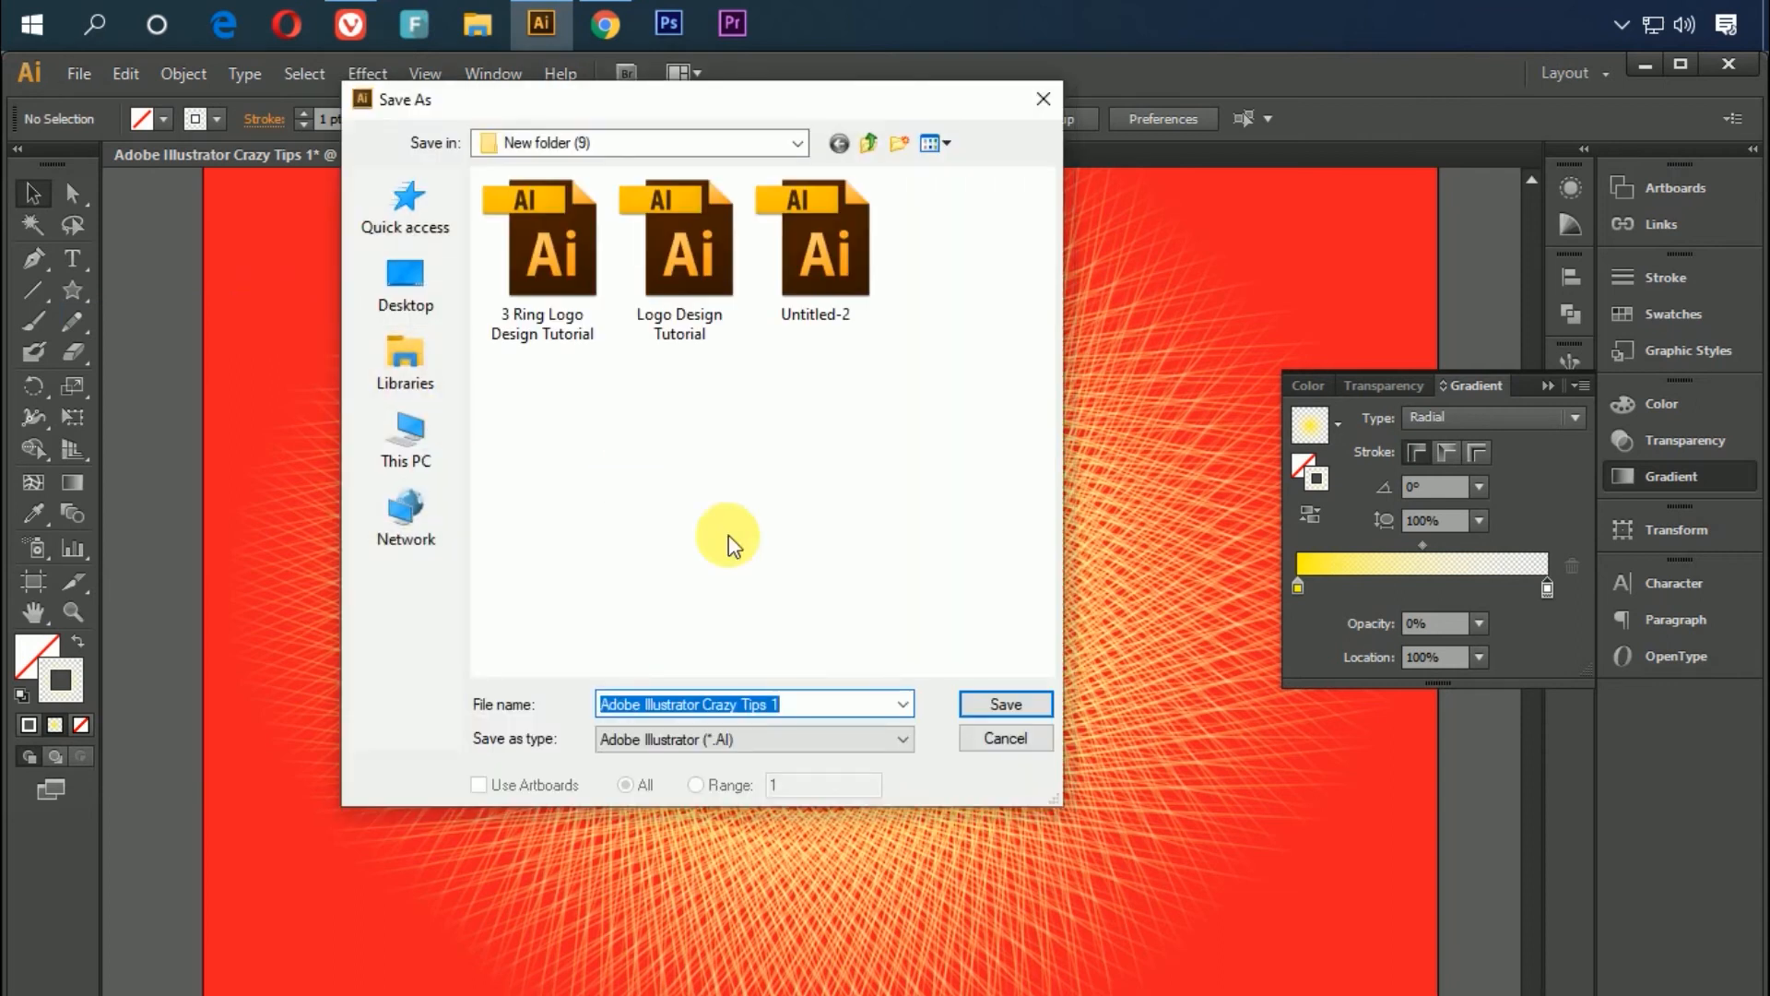
click(808, 706)
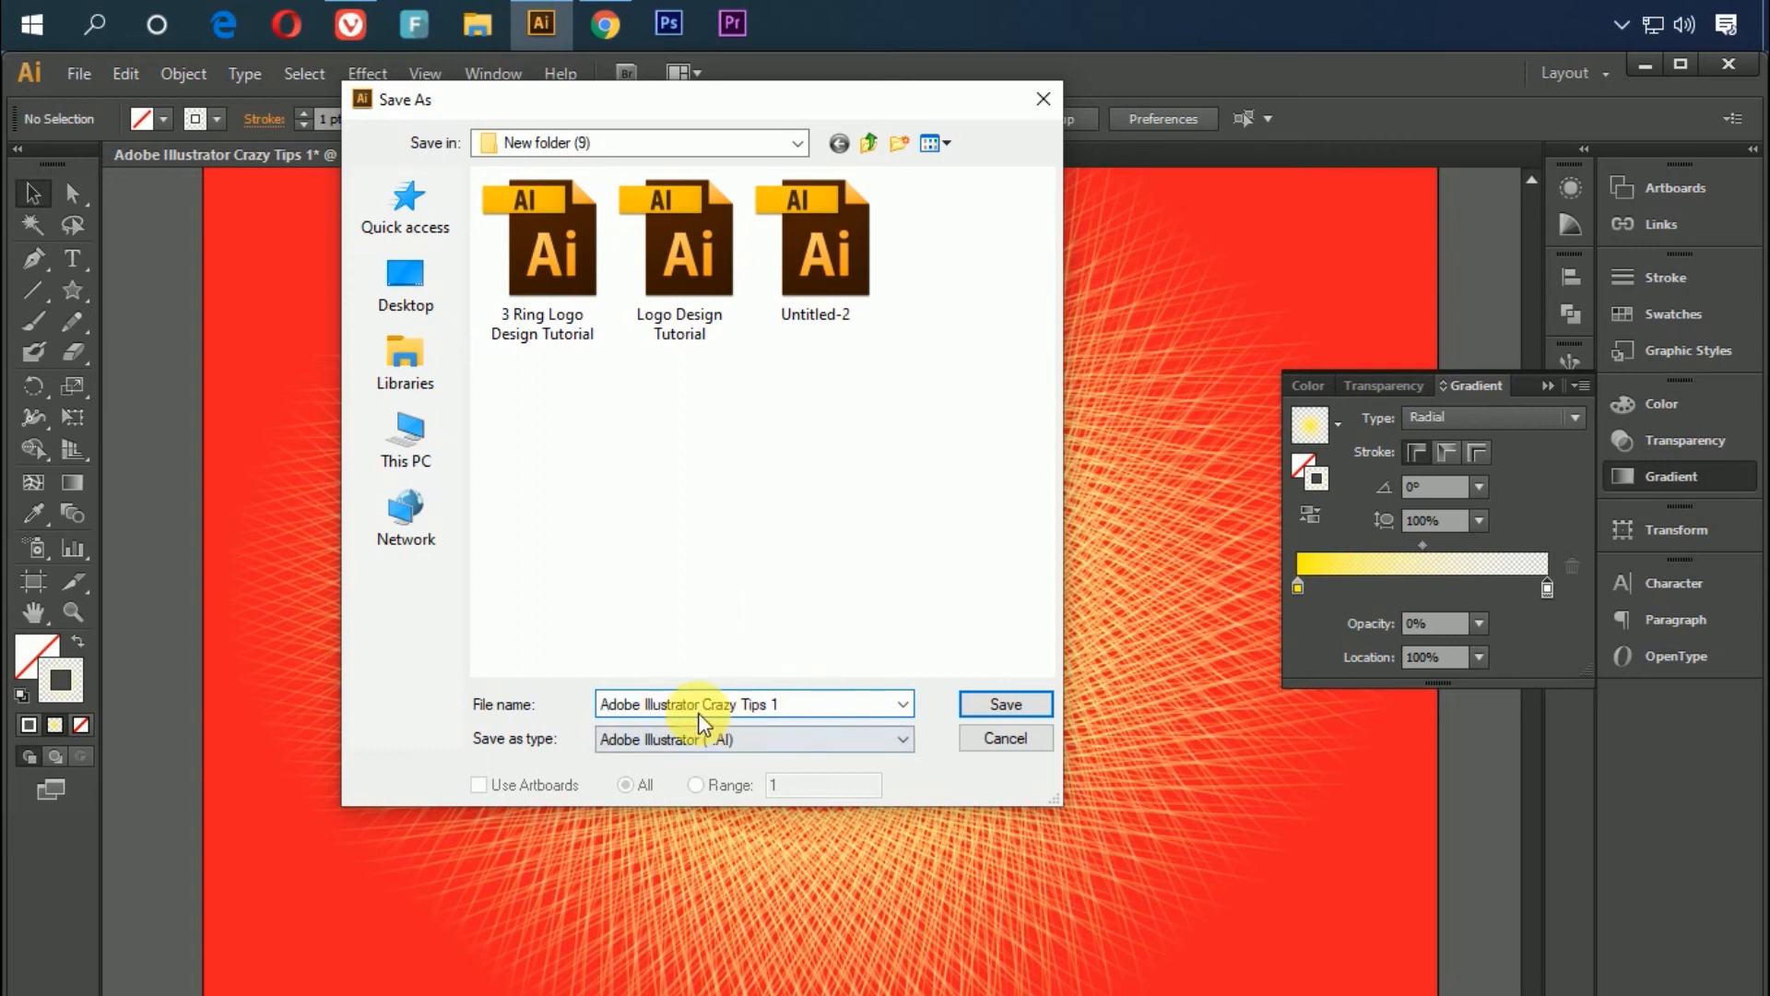
click(1007, 706)
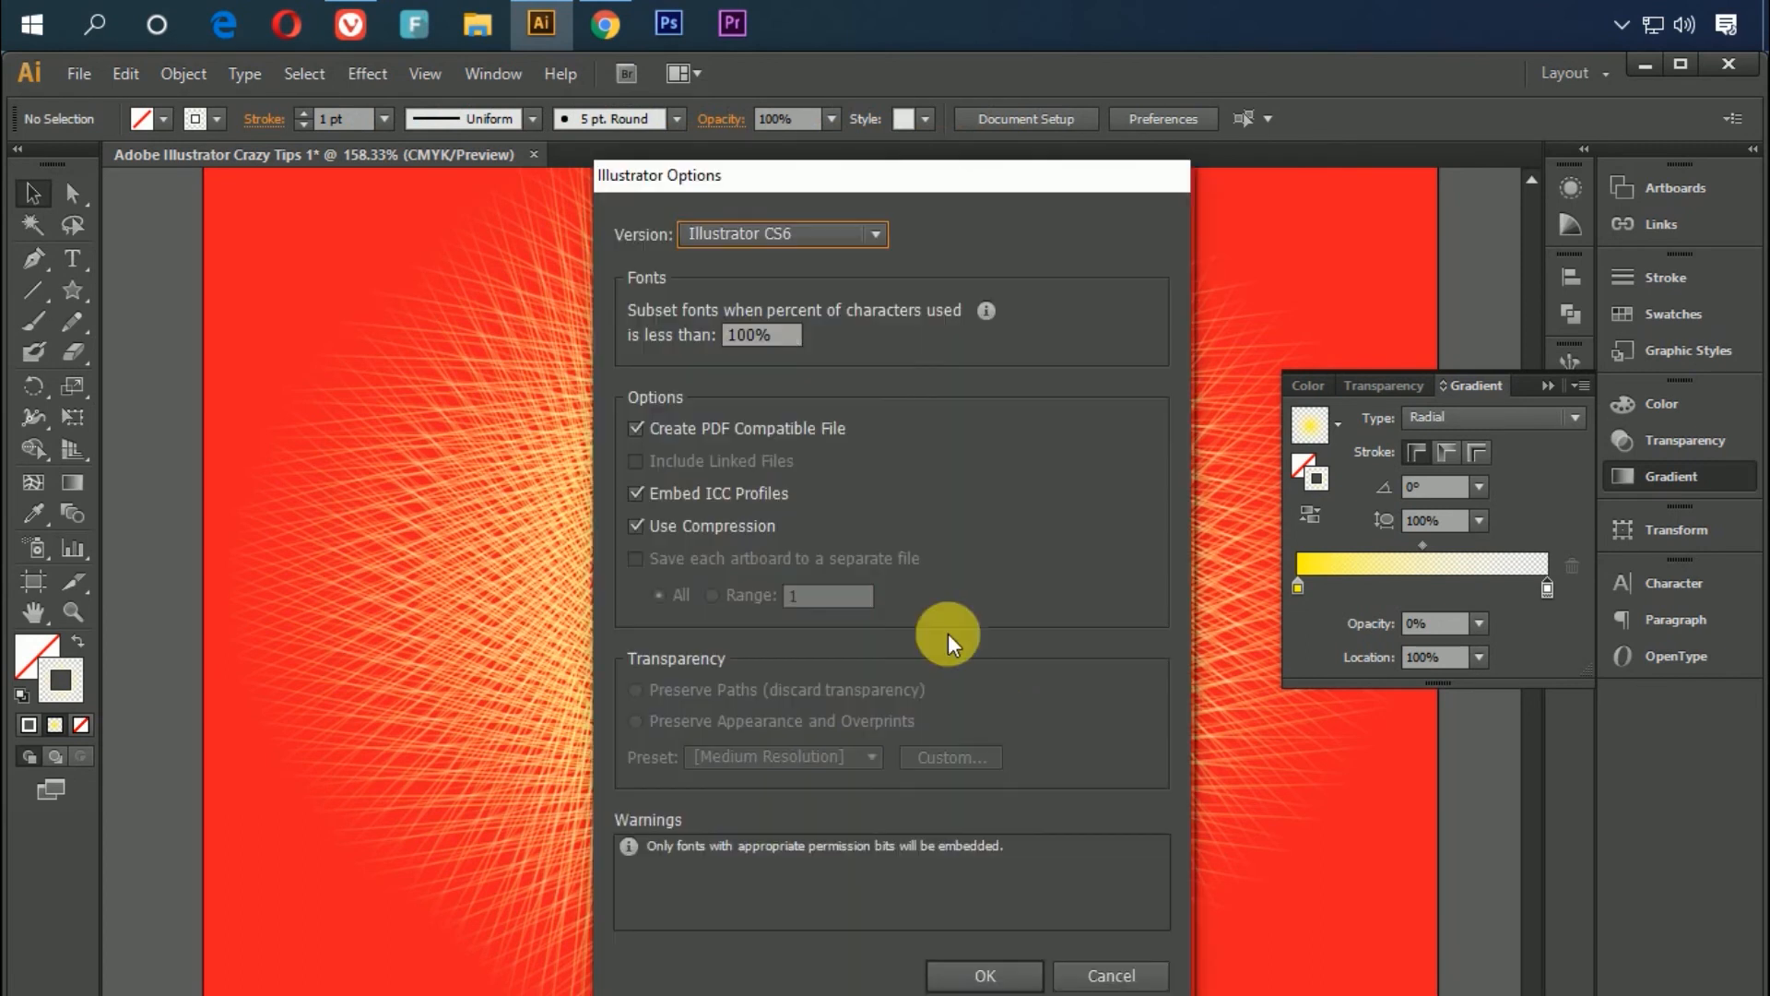
click(994, 955)
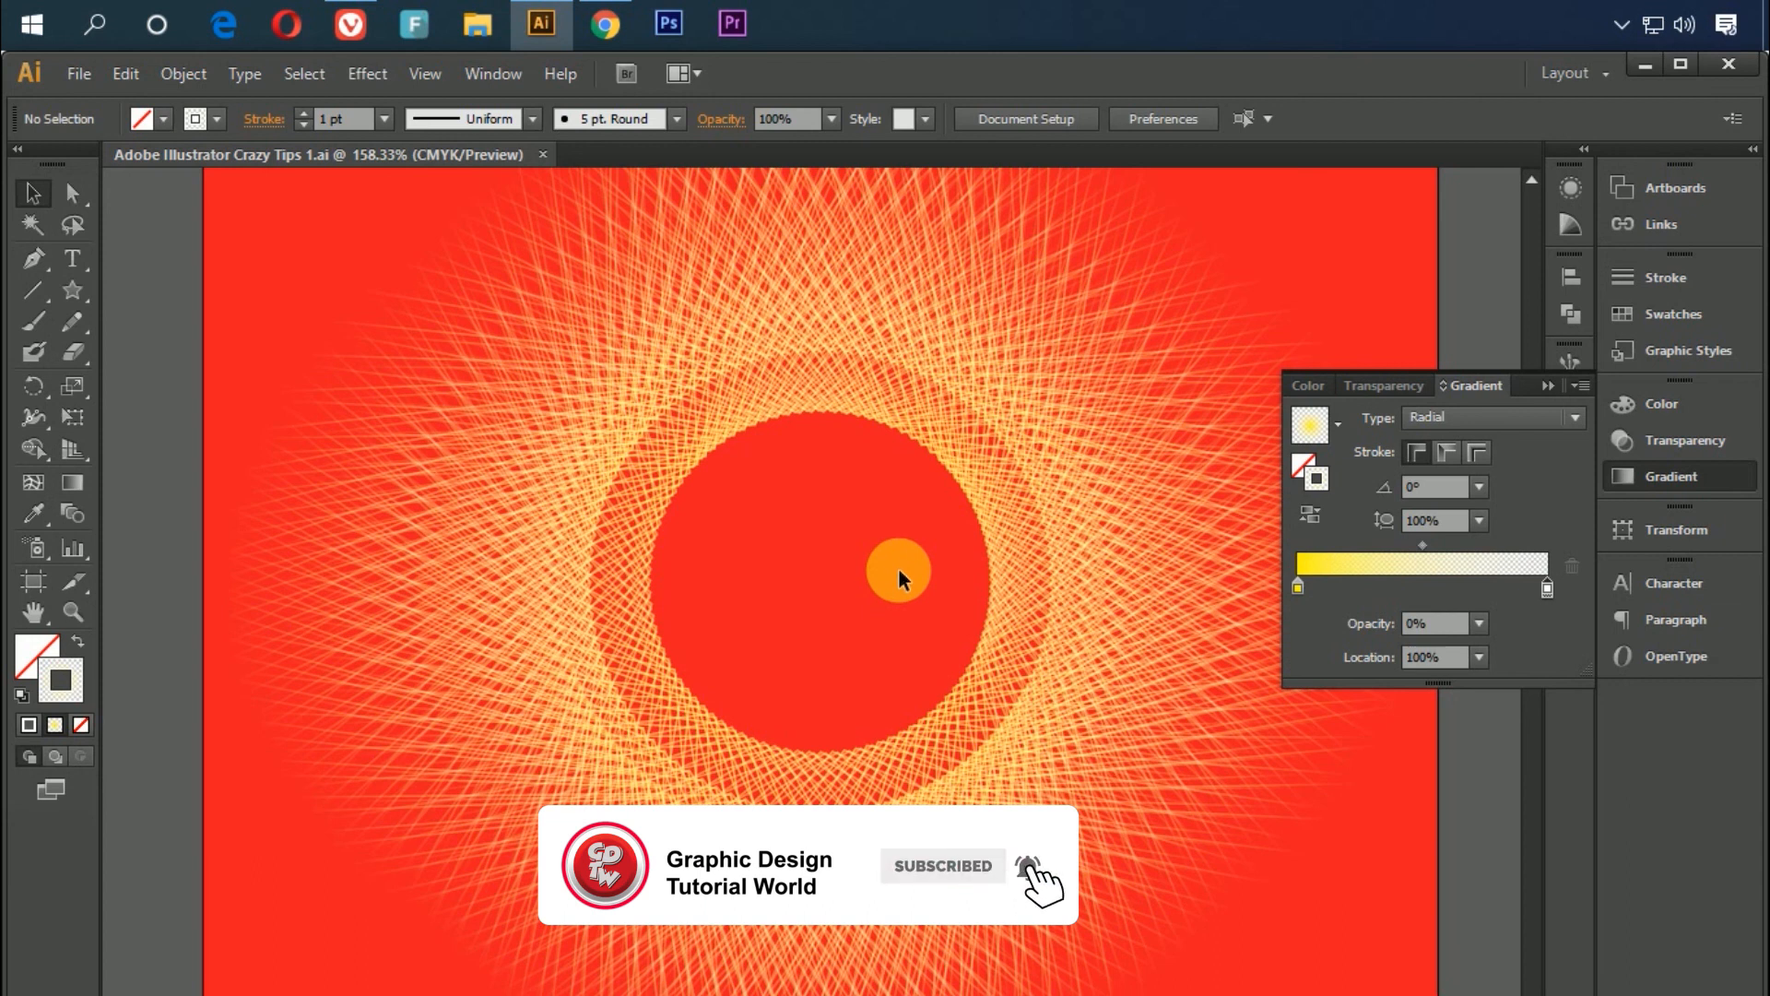
Fit the artboard in the window and close the gradient settings to view the finished pattern
key(ctrl+0)
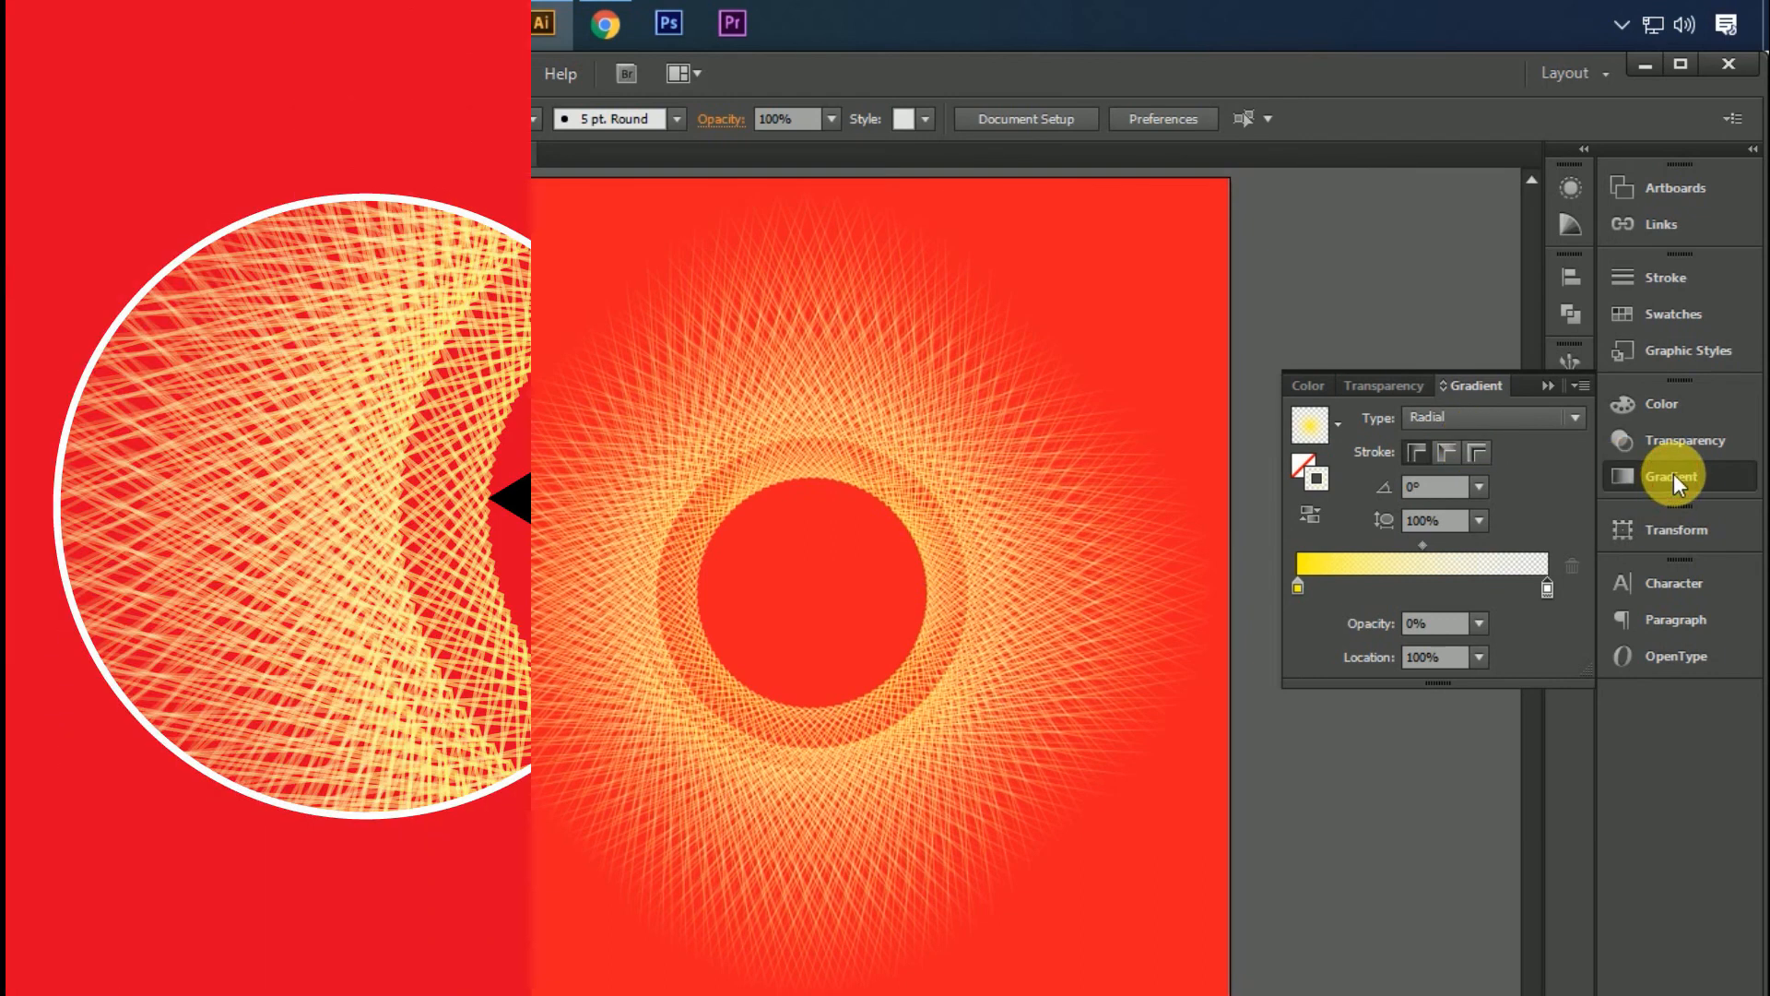
click(1673, 473)
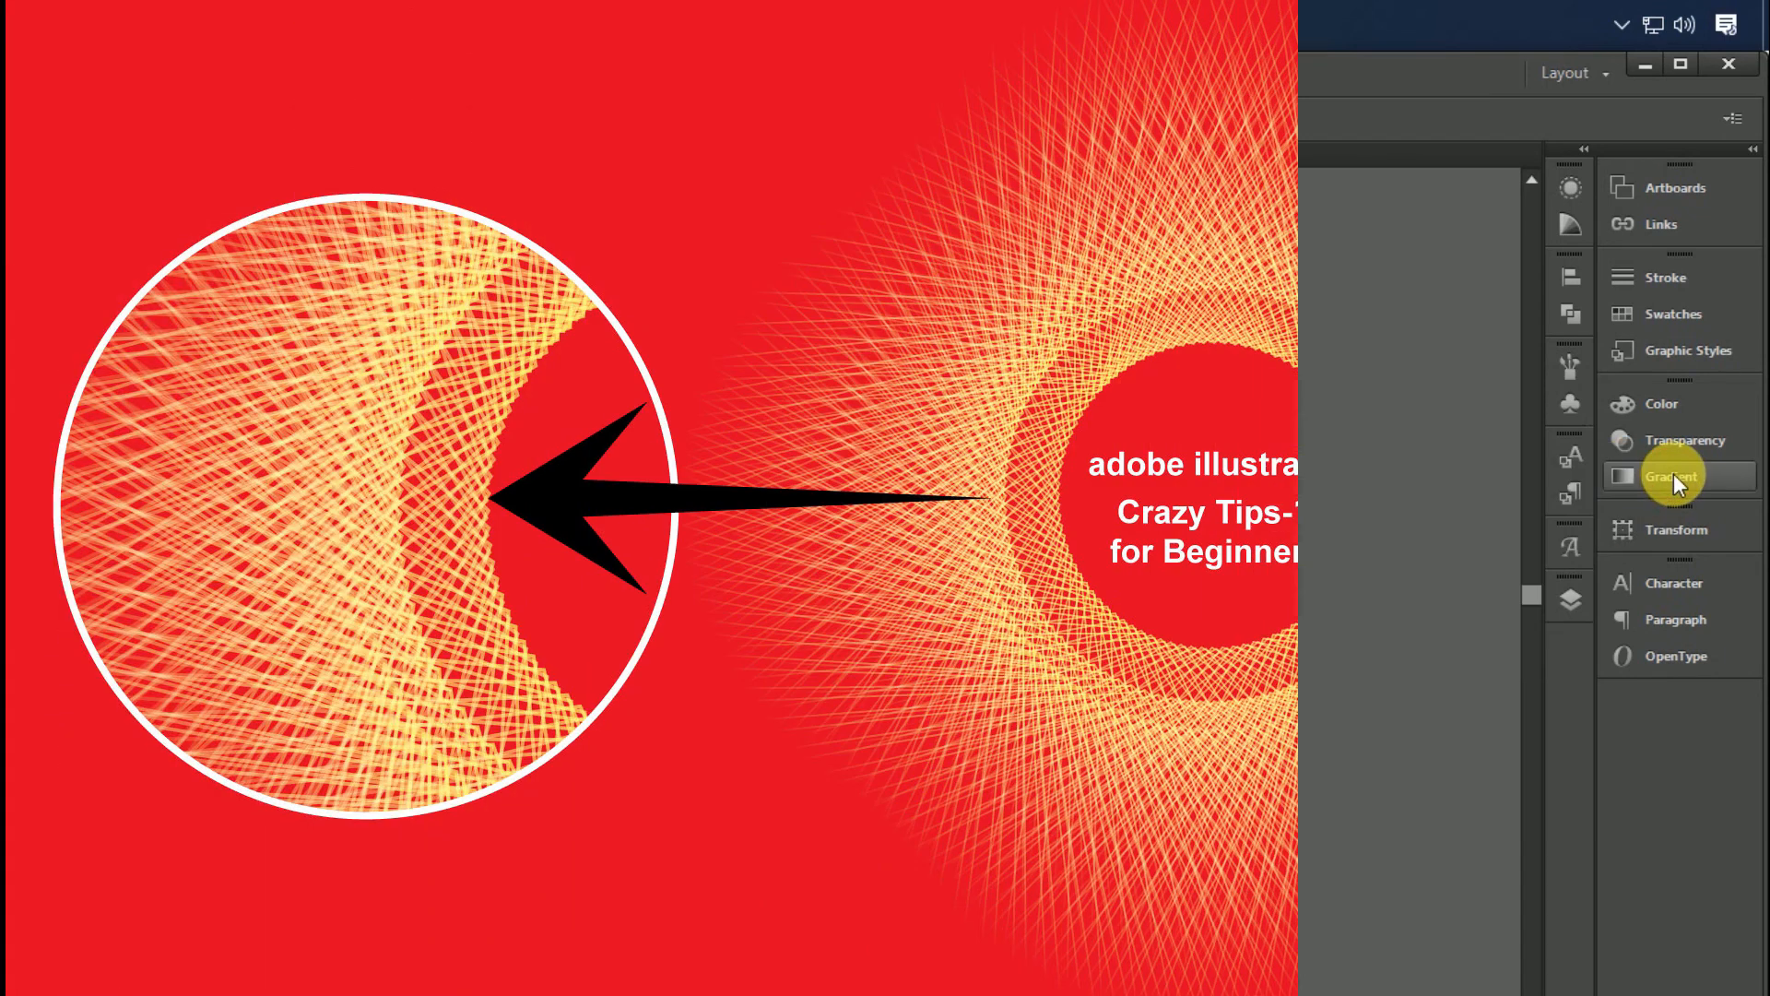